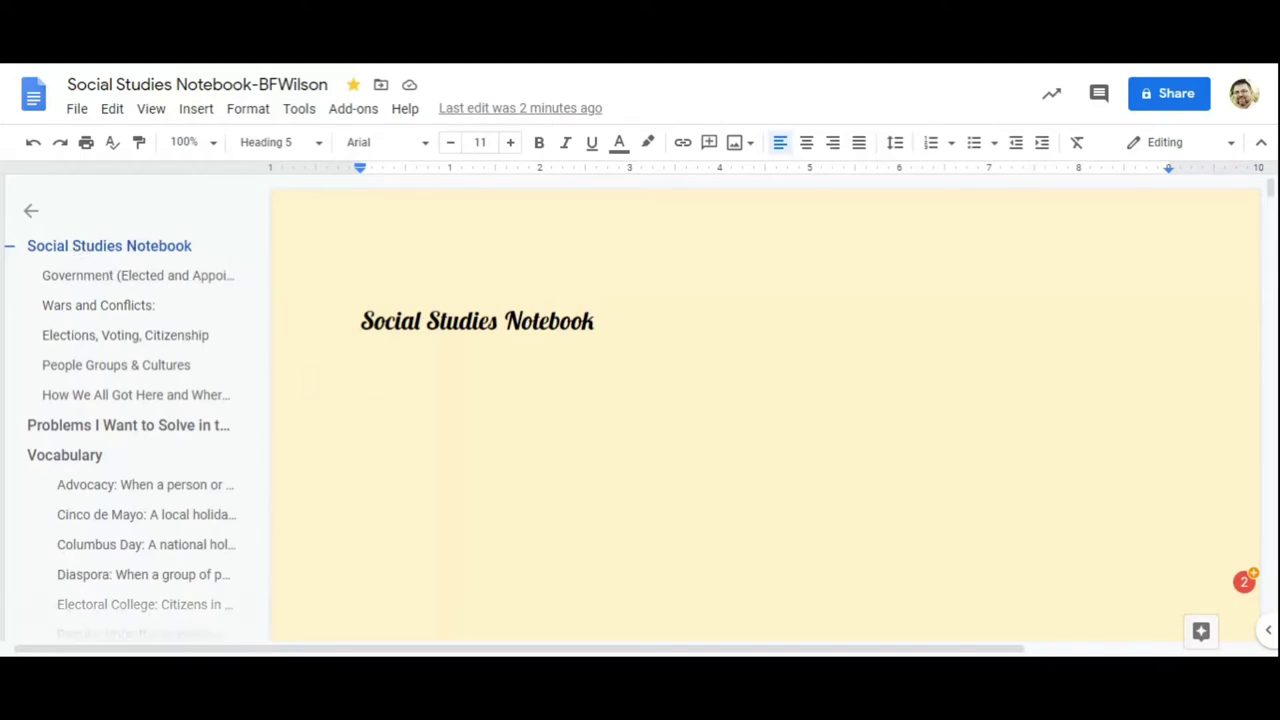
Insert a table of contents with blue links on a new line under the title.
click(500, 400)
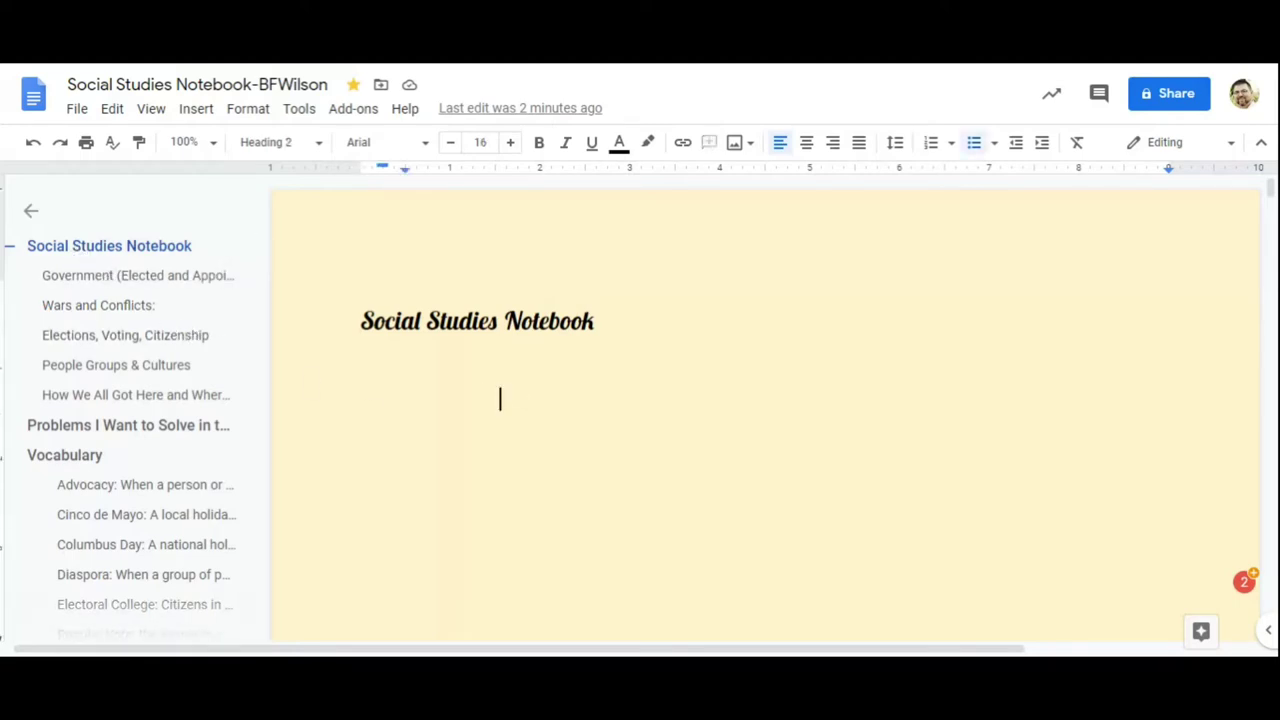
click(368, 390)
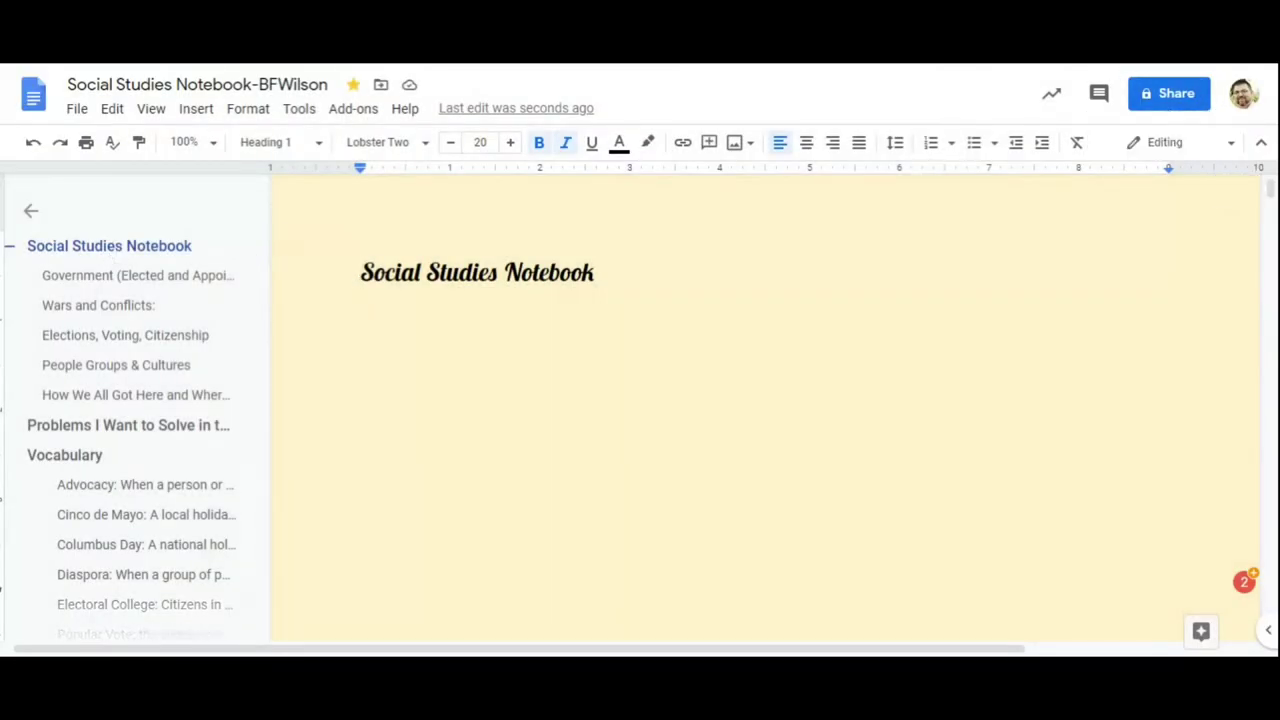
drag(595, 272, 608, 272)
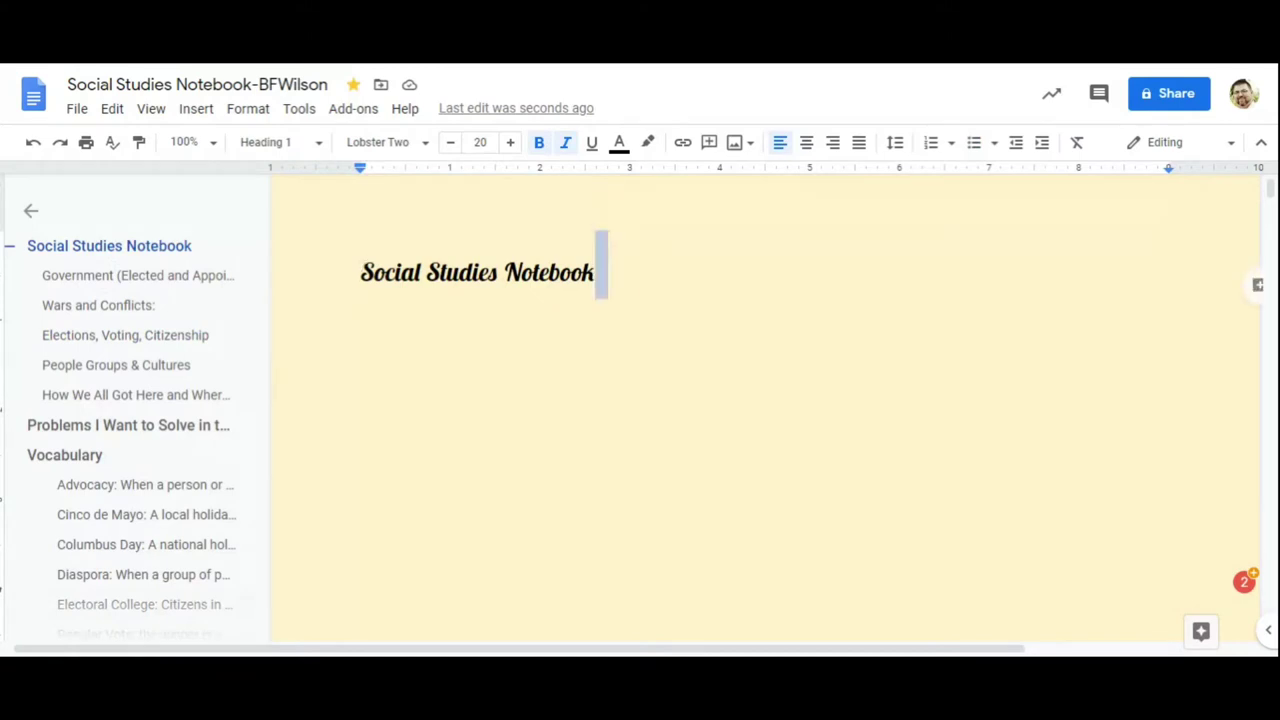
key(Return)
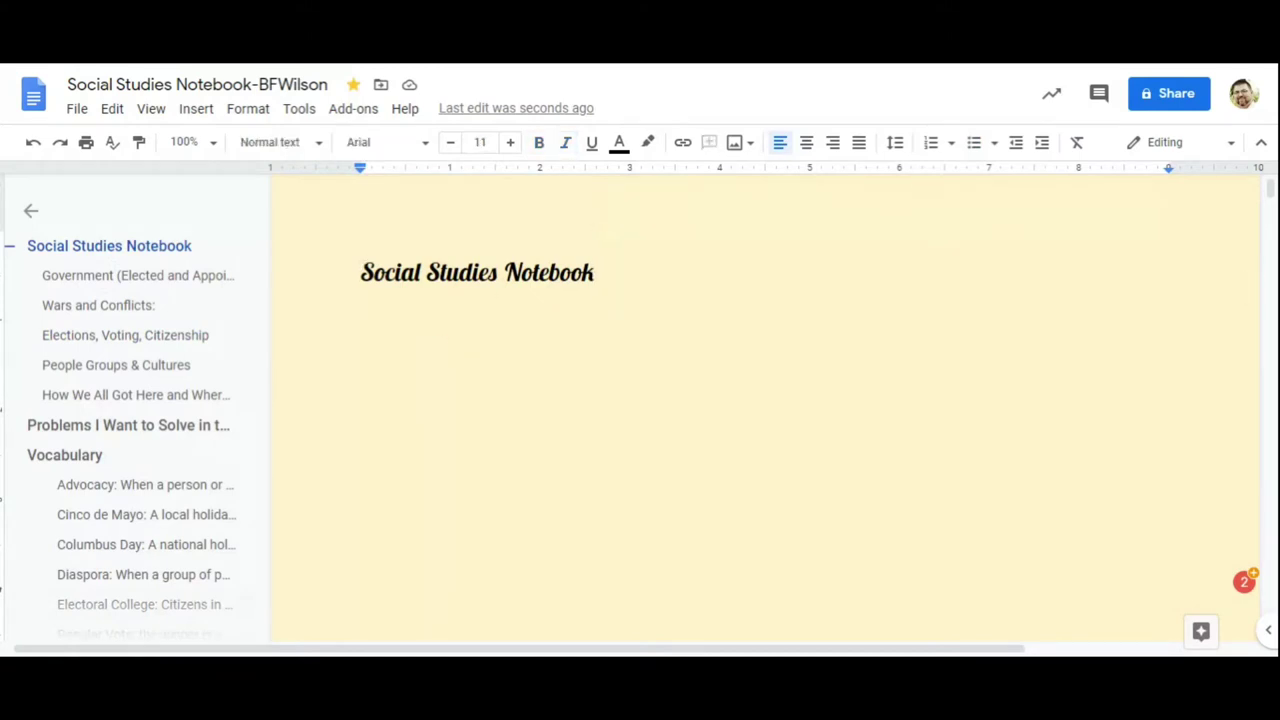
click(196, 109)
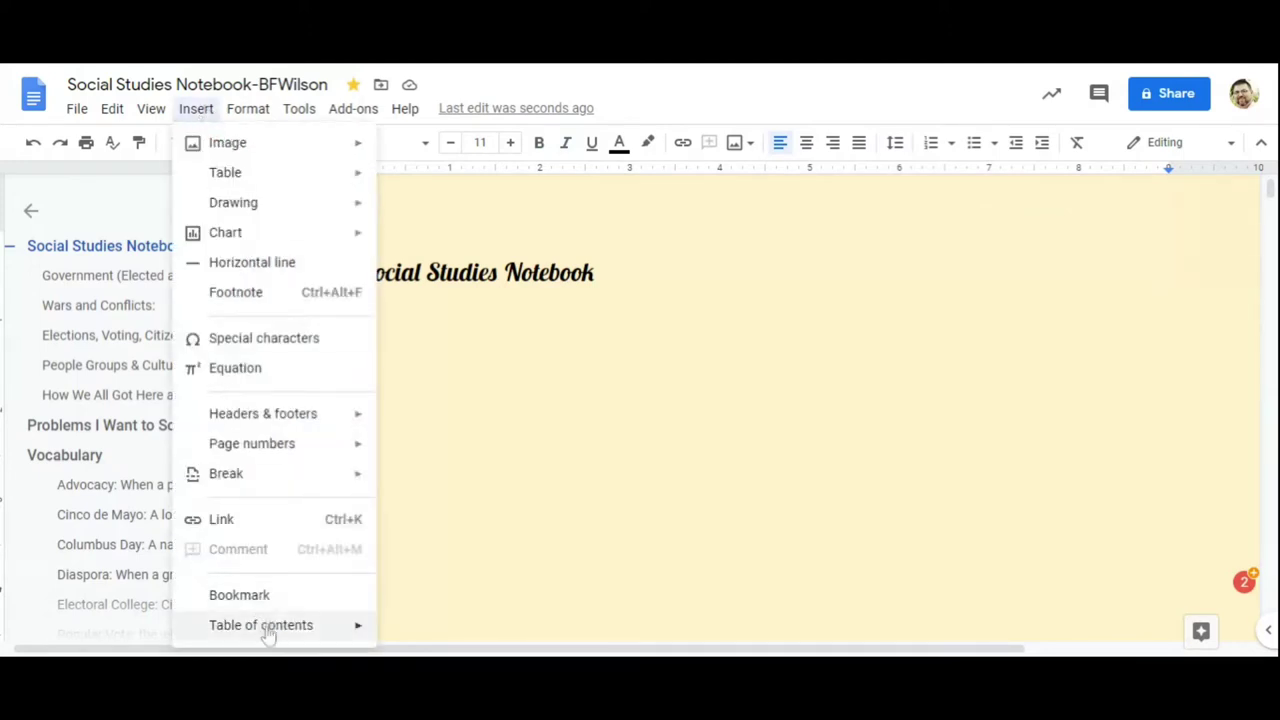
mouse_move(266, 626)
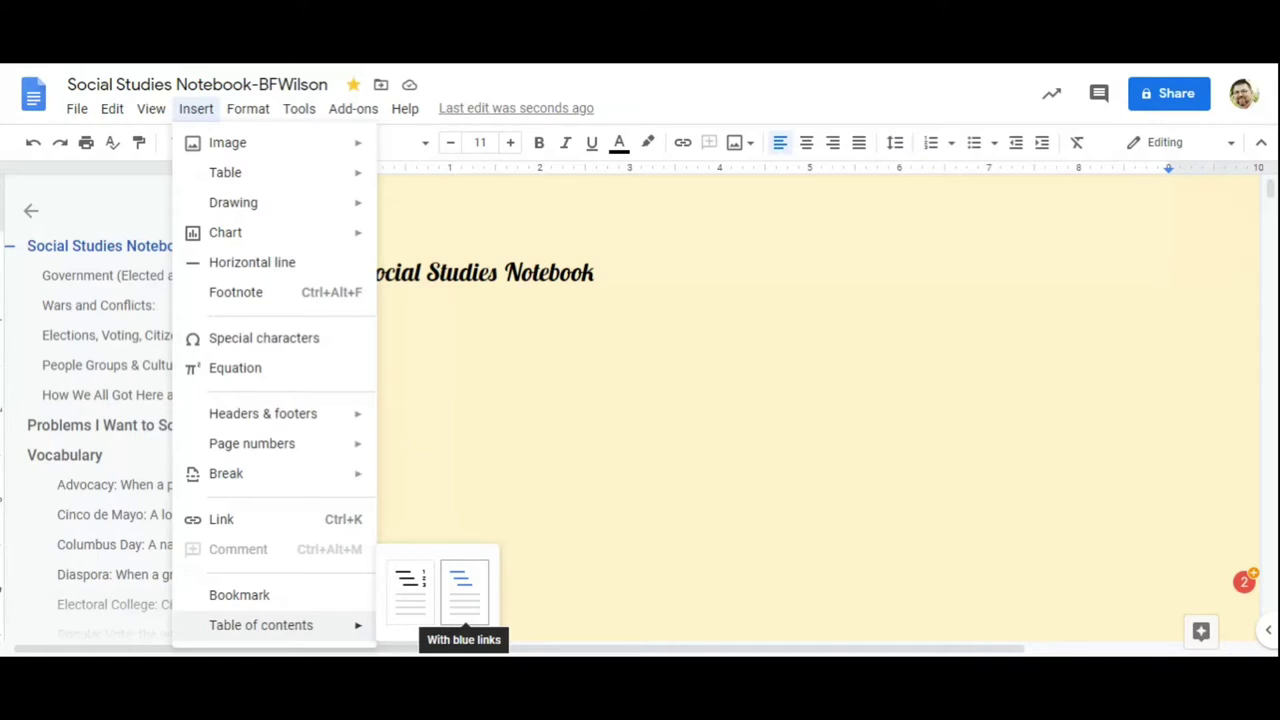
click(480, 602)
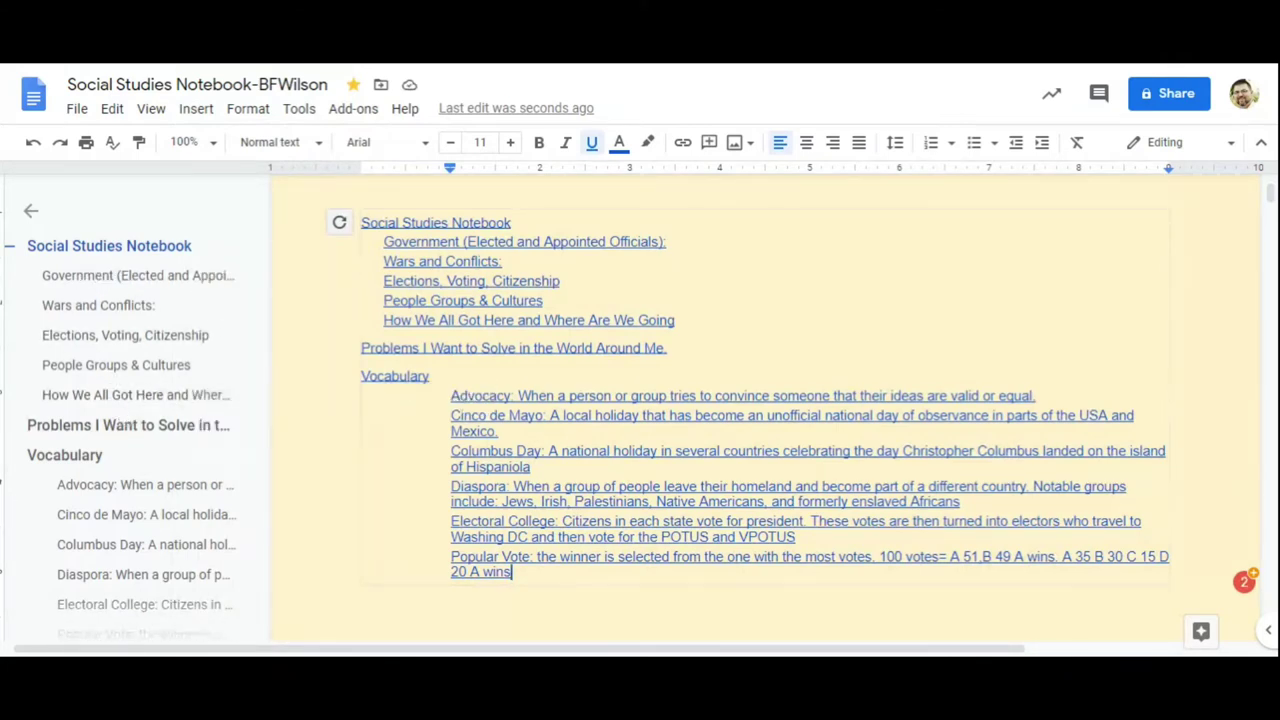
Update the table of contents so it lists every heading down to Popular Vote.
click(340, 224)
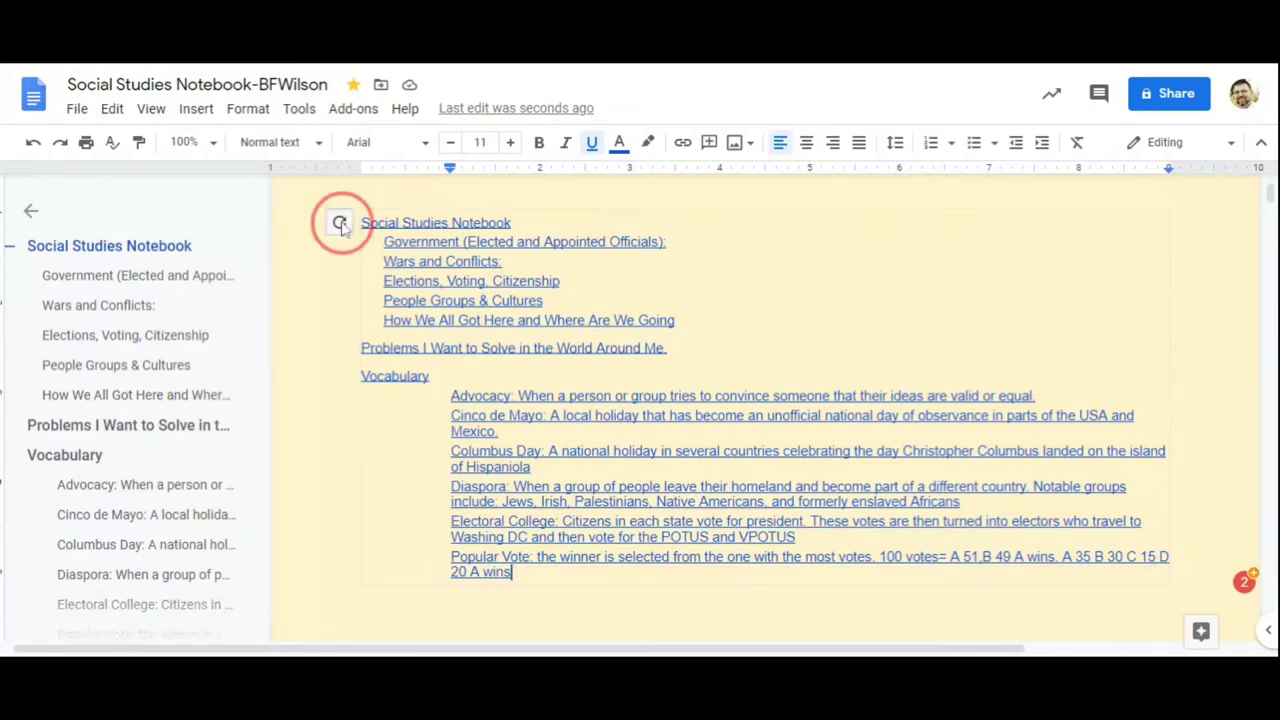
click(673, 275)
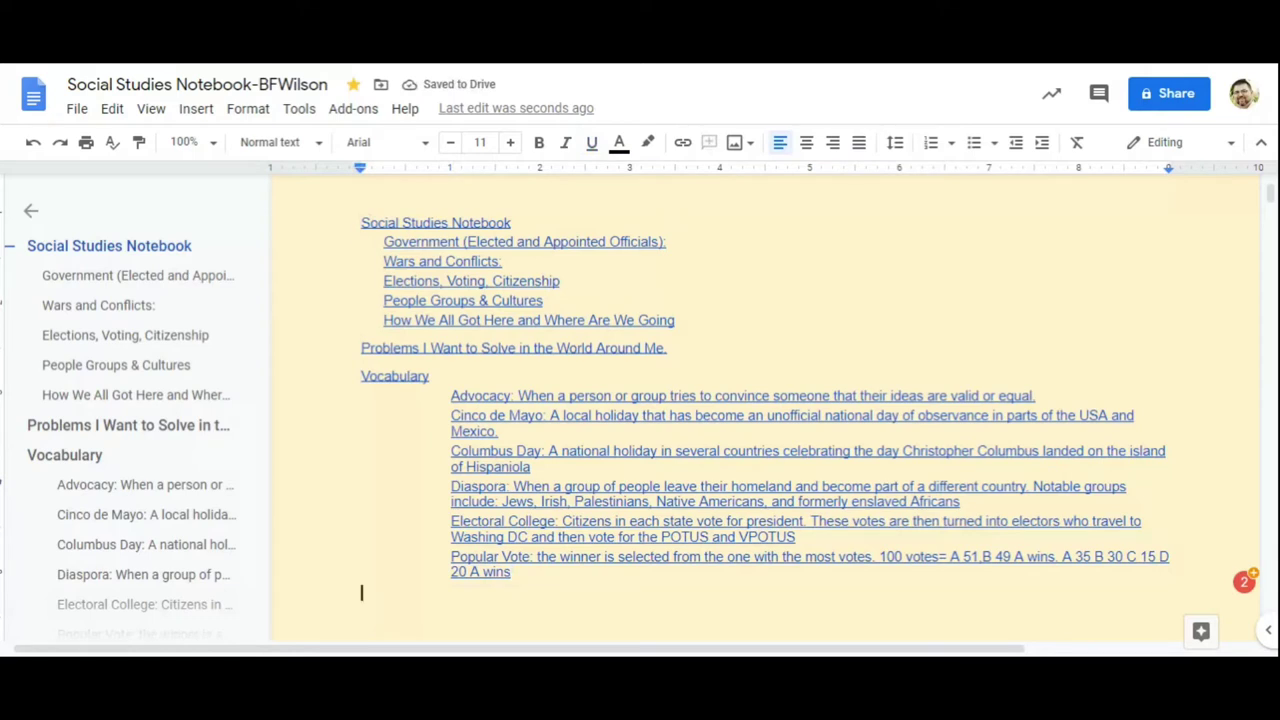
click(366, 223)
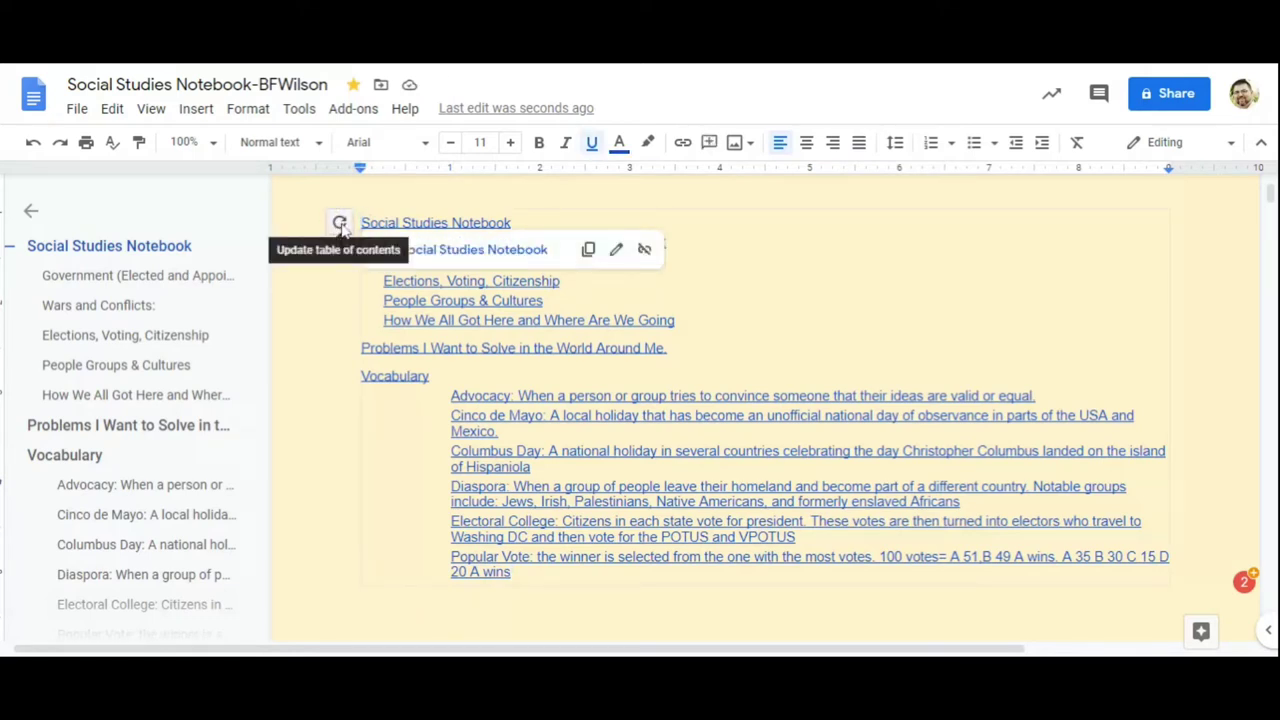
click(340, 224)
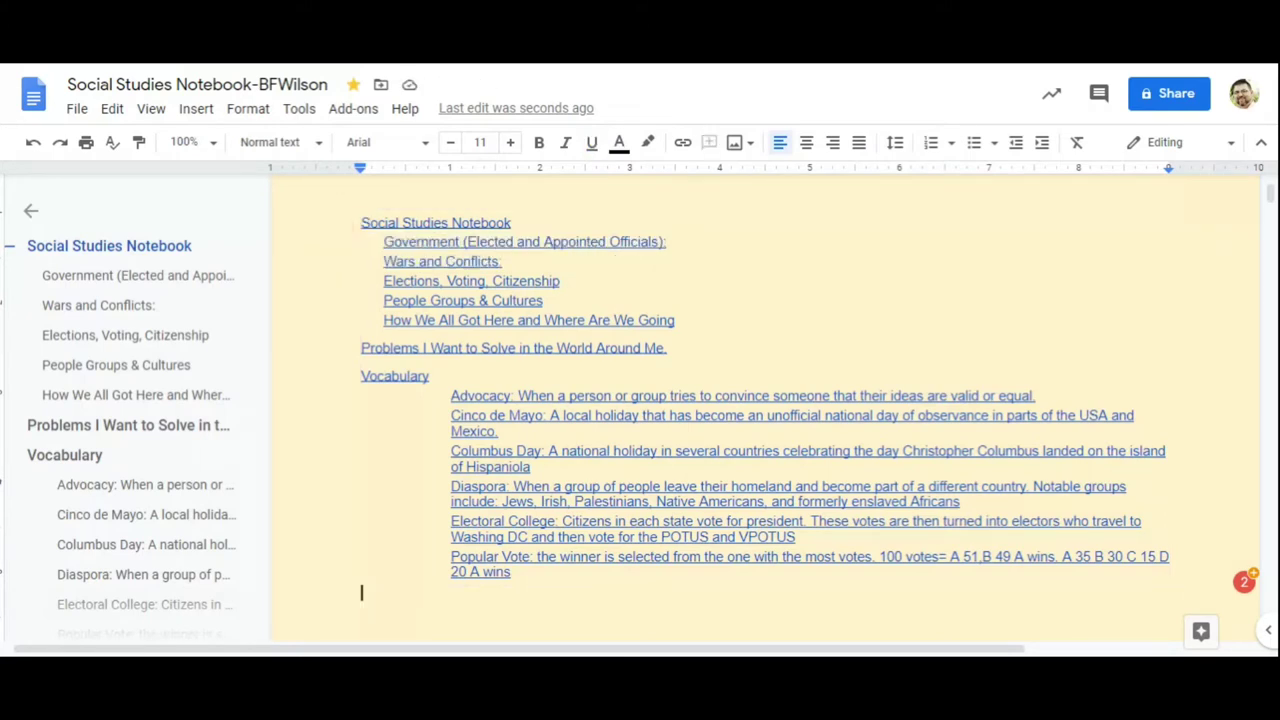
Remove the Advocacy definition from the document outline.
click(91, 457)
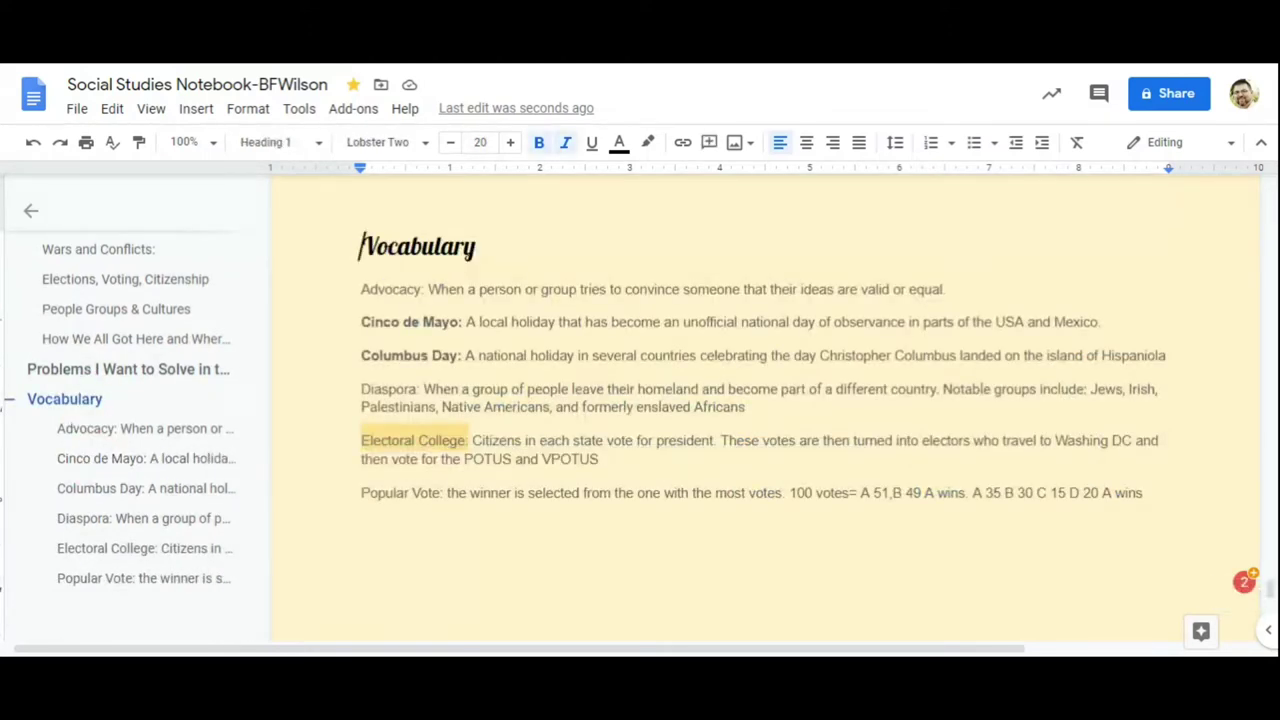
click(428, 288)
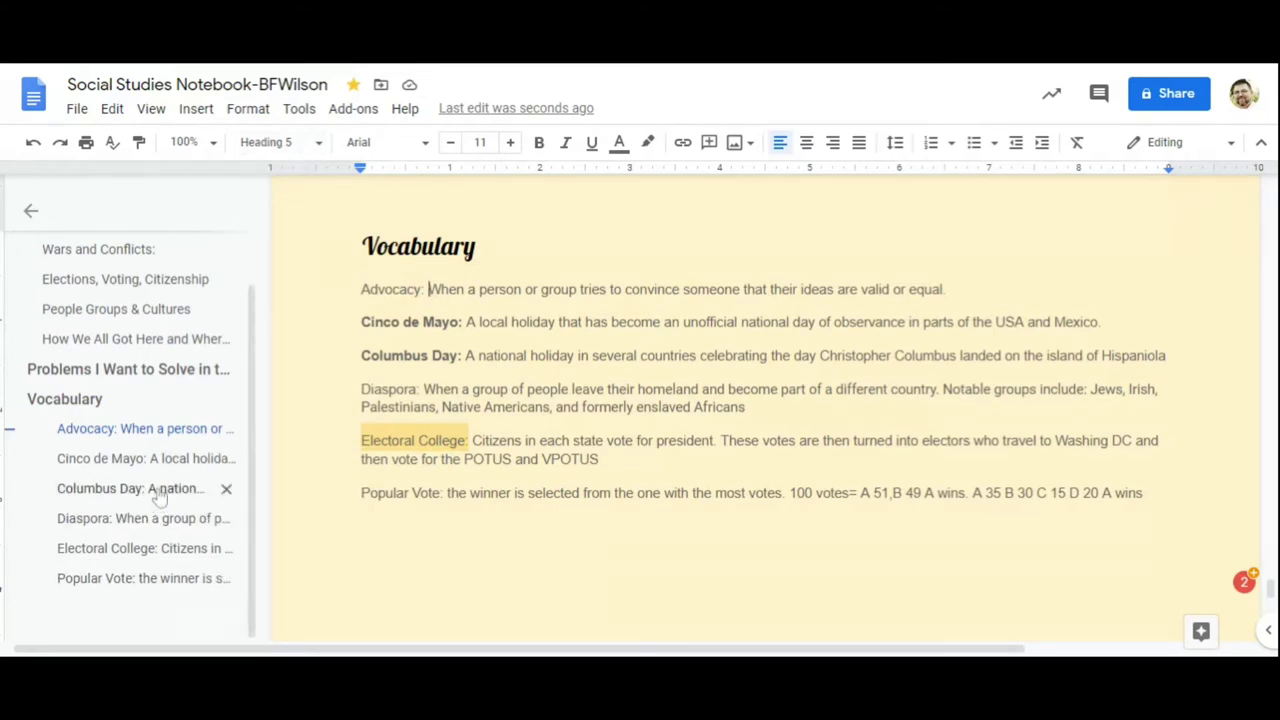
click(10, 432)
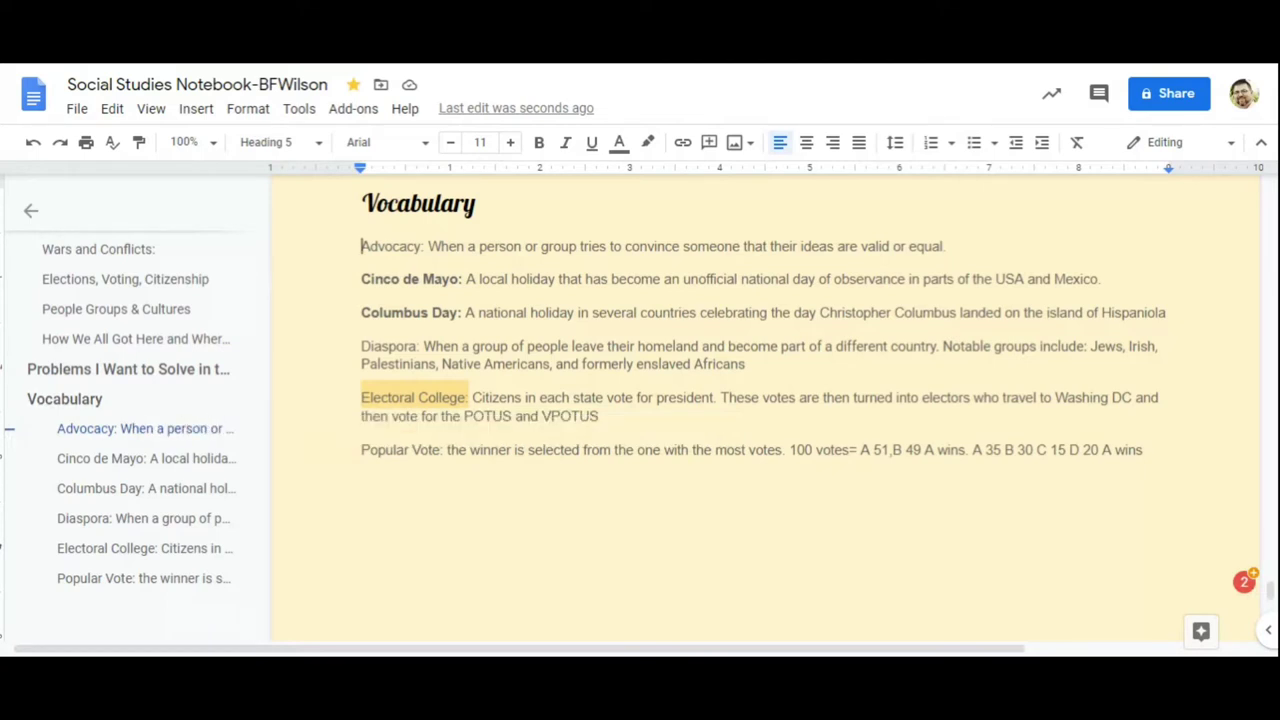
mouse_move(226, 437)
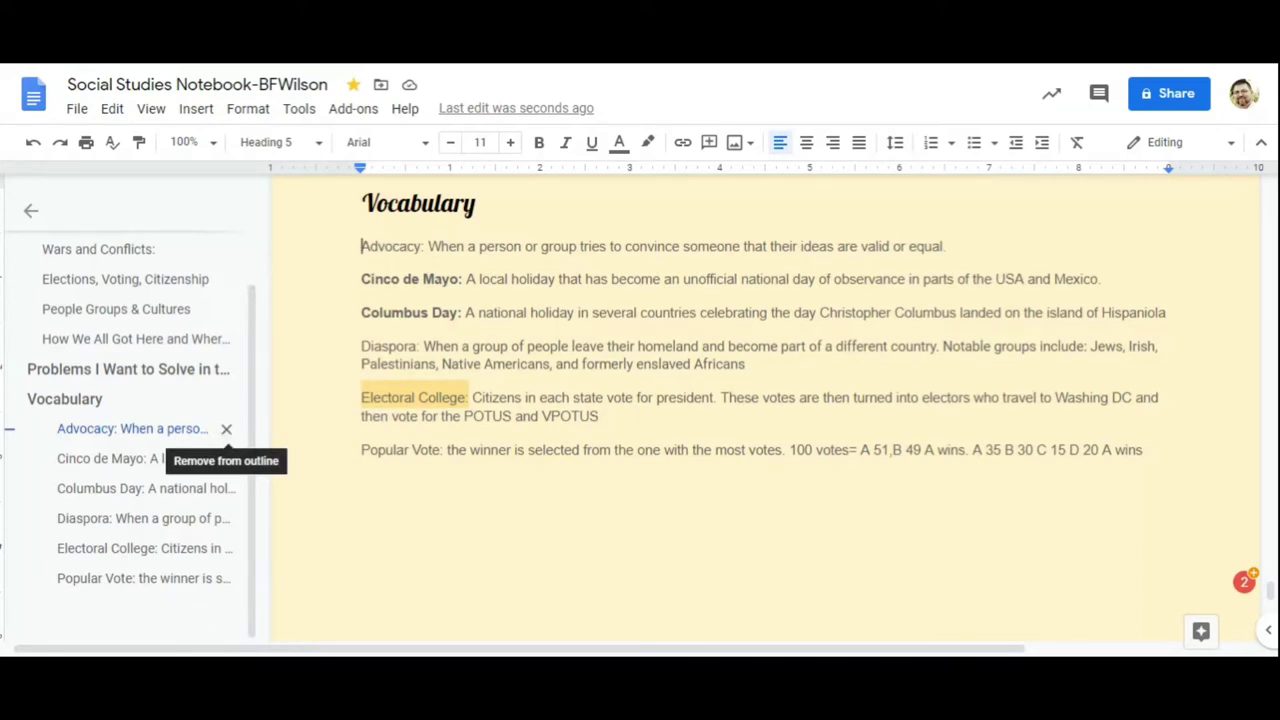
click(226, 429)
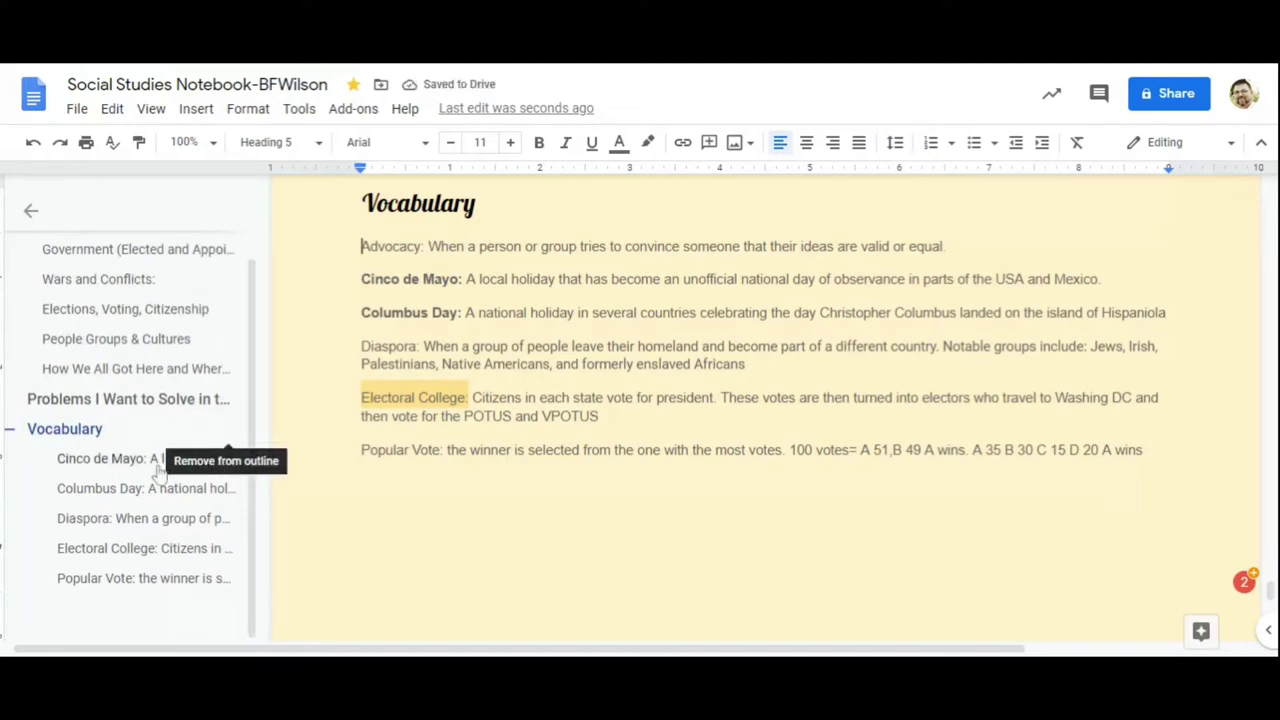
click(418, 246)
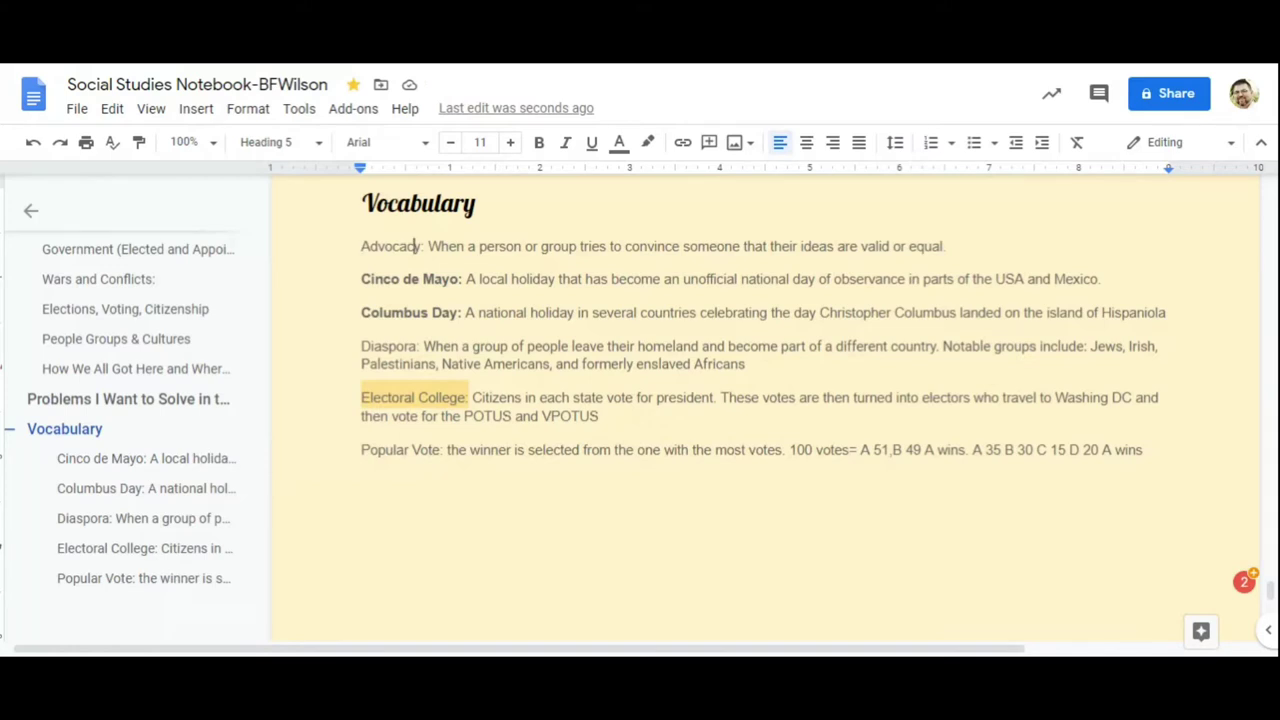
Remove Cinco de Mayo, Columbus Day, Diaspora, Electoral College and Popular Vote from the outline.
click(226, 458)
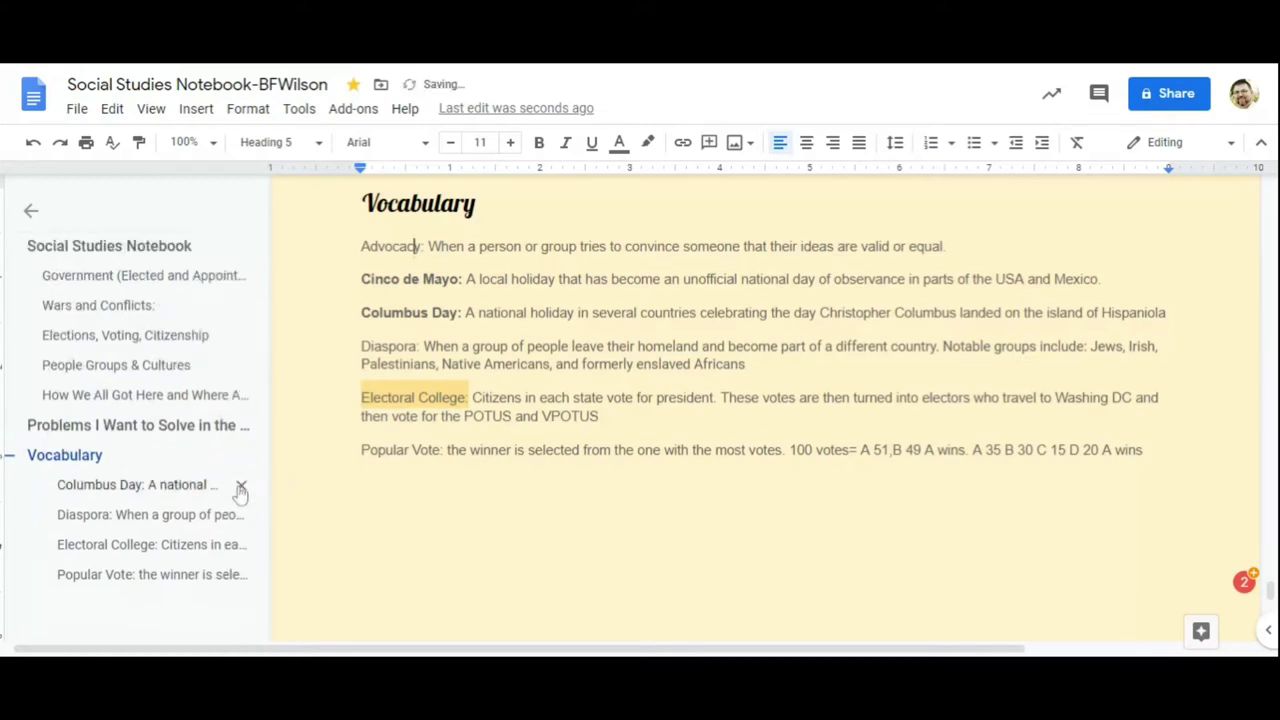
click(241, 486)
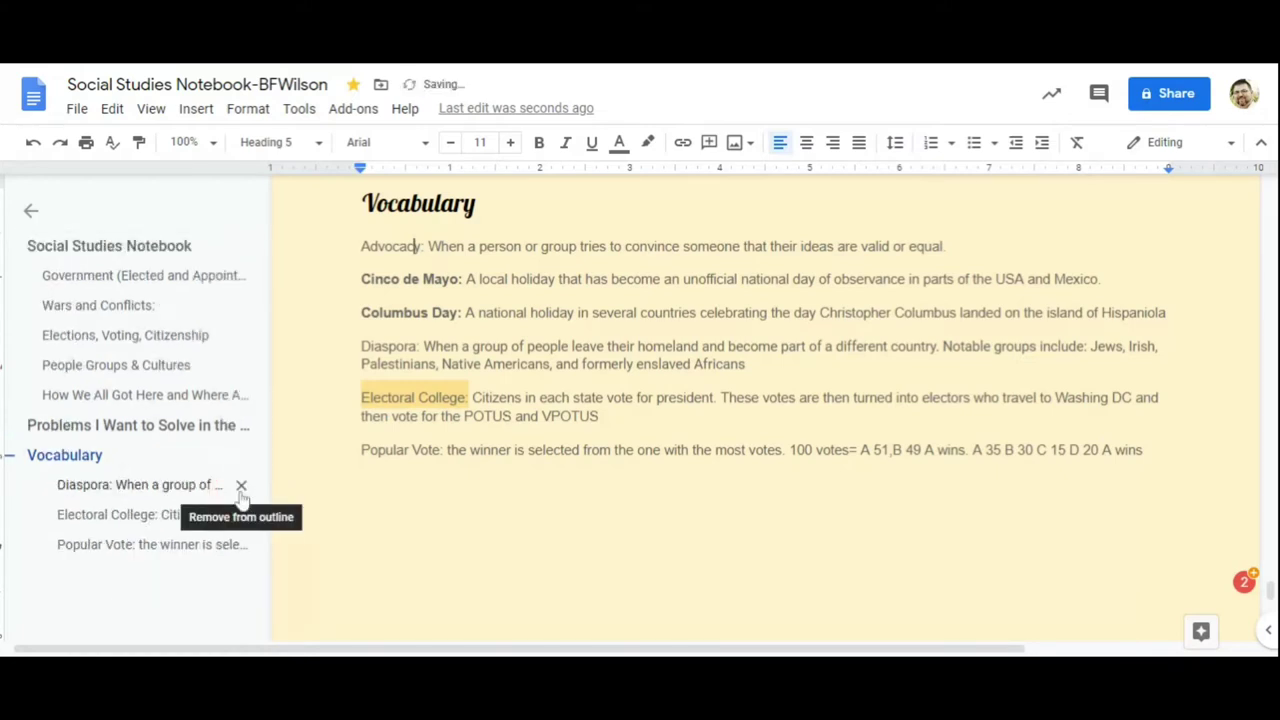
click(241, 486)
click(241, 486)
click(241, 486)
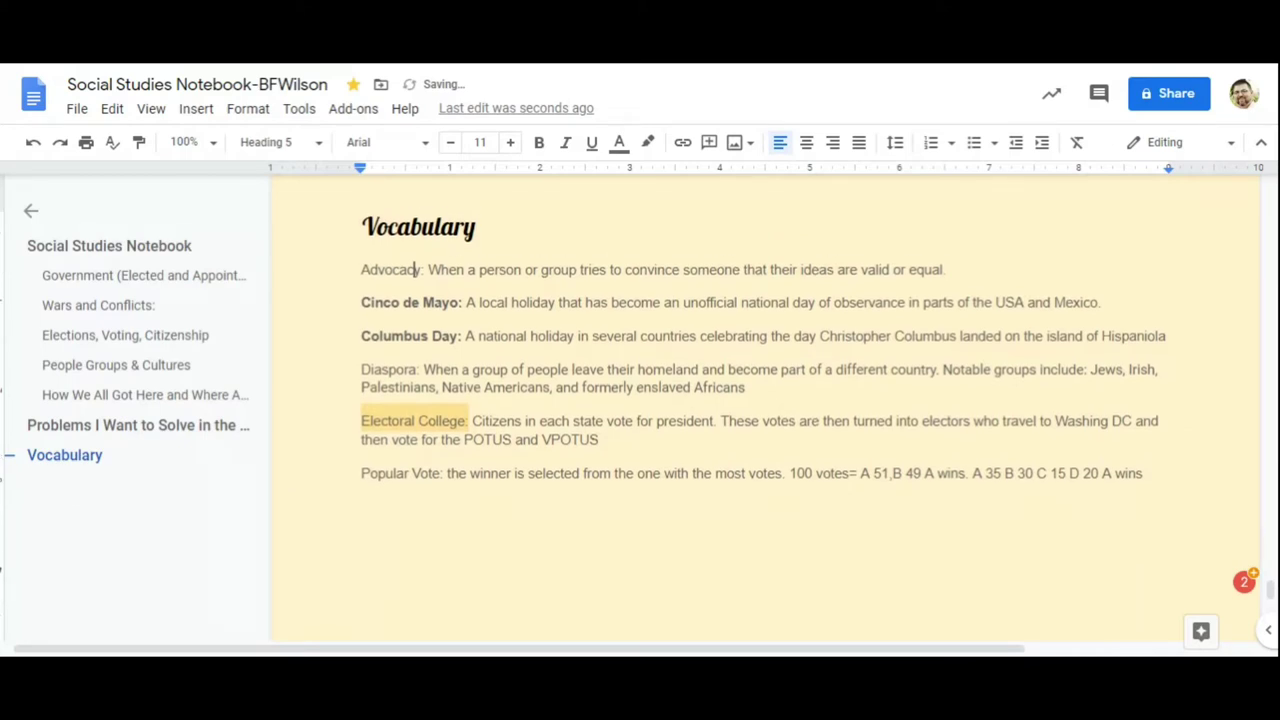
Link 'Electoral College' in the Government election notes to its Vocabulary definition heading.
click(141, 366)
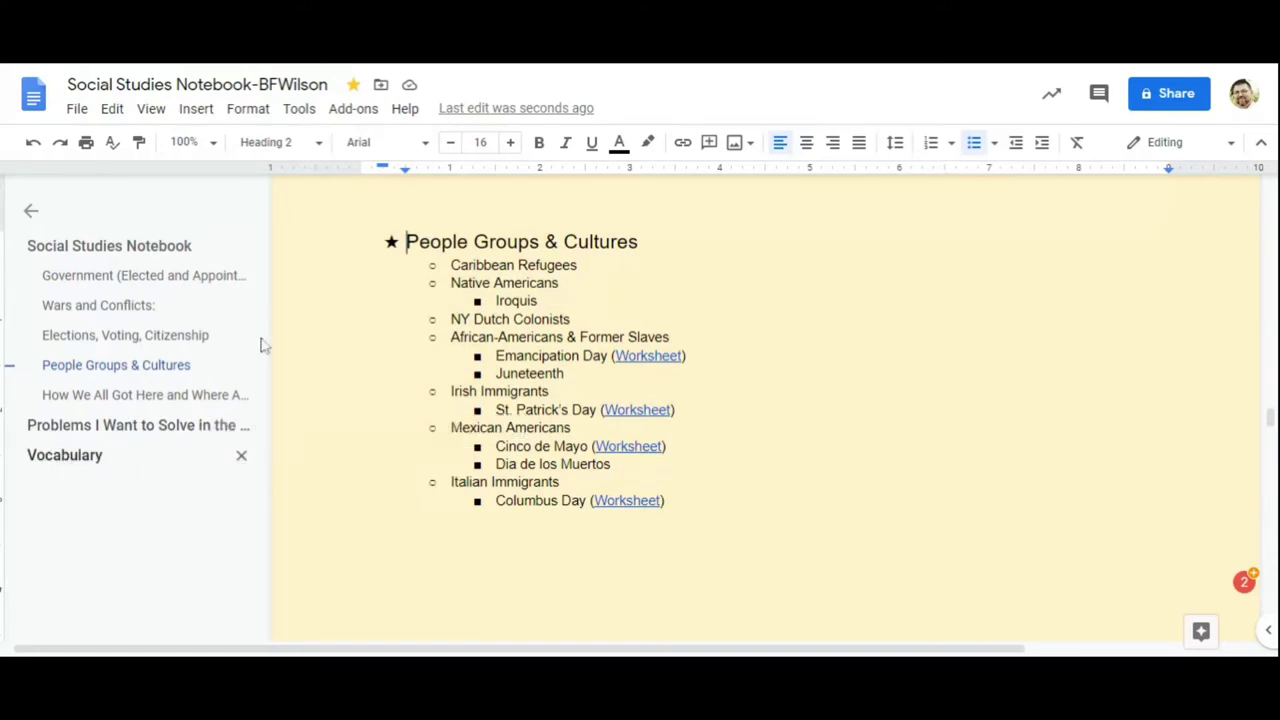
click(125, 284)
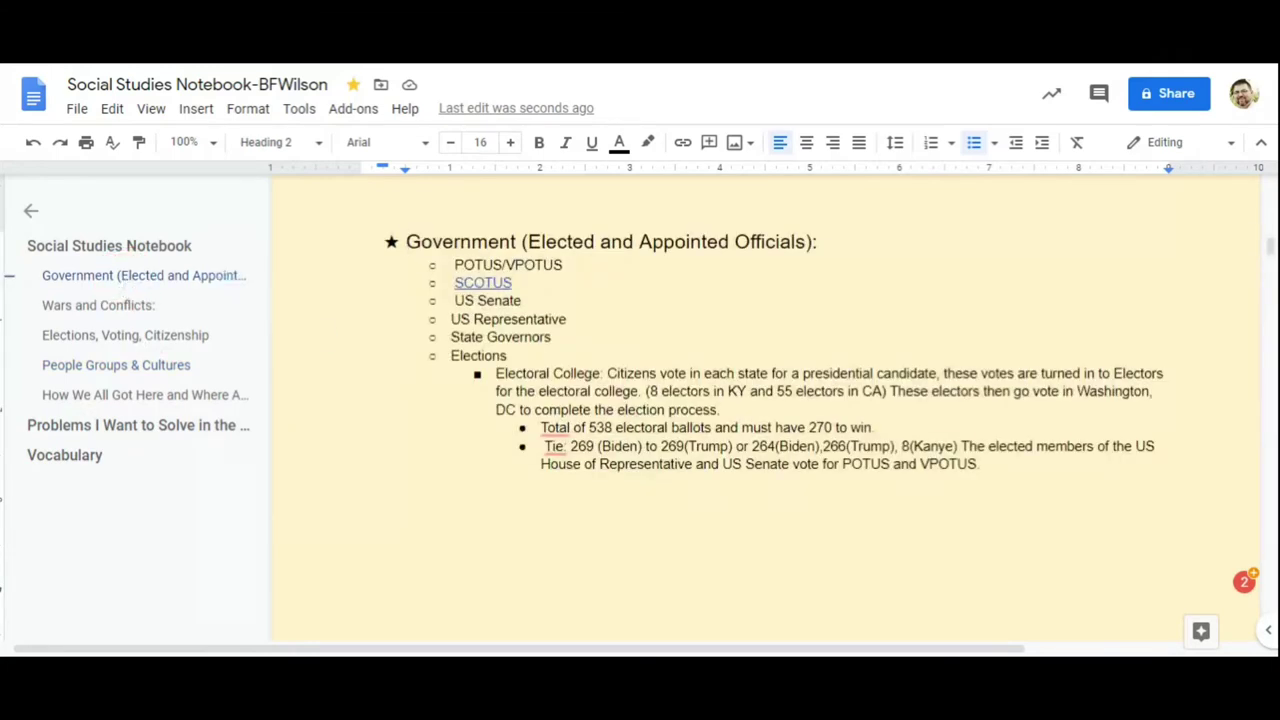
drag(498, 376, 601, 373)
click(682, 142)
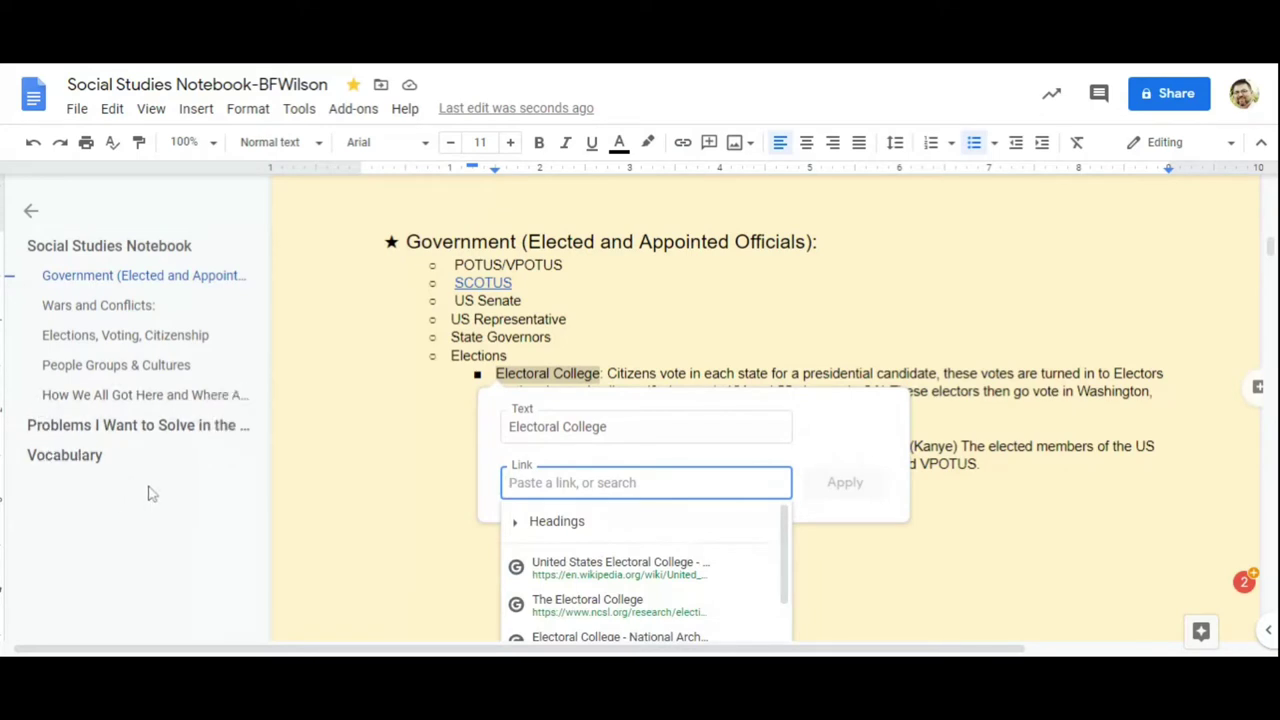
click(628, 526)
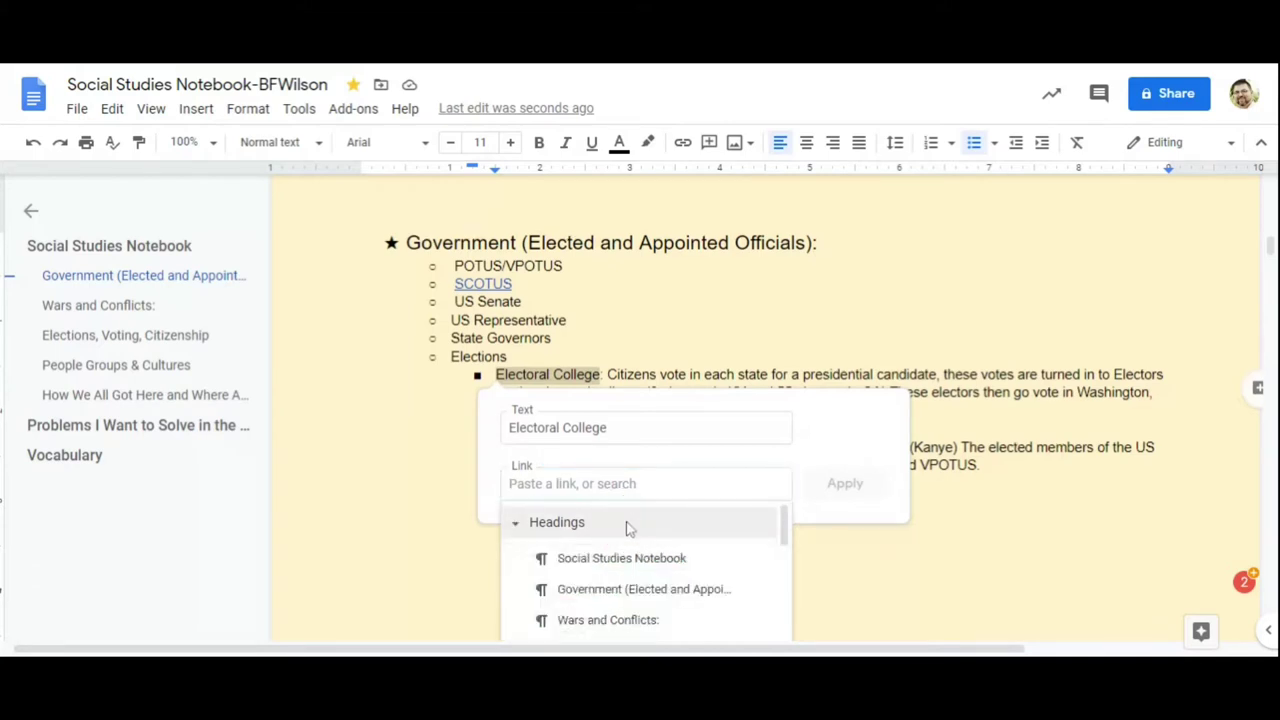
click(714, 558)
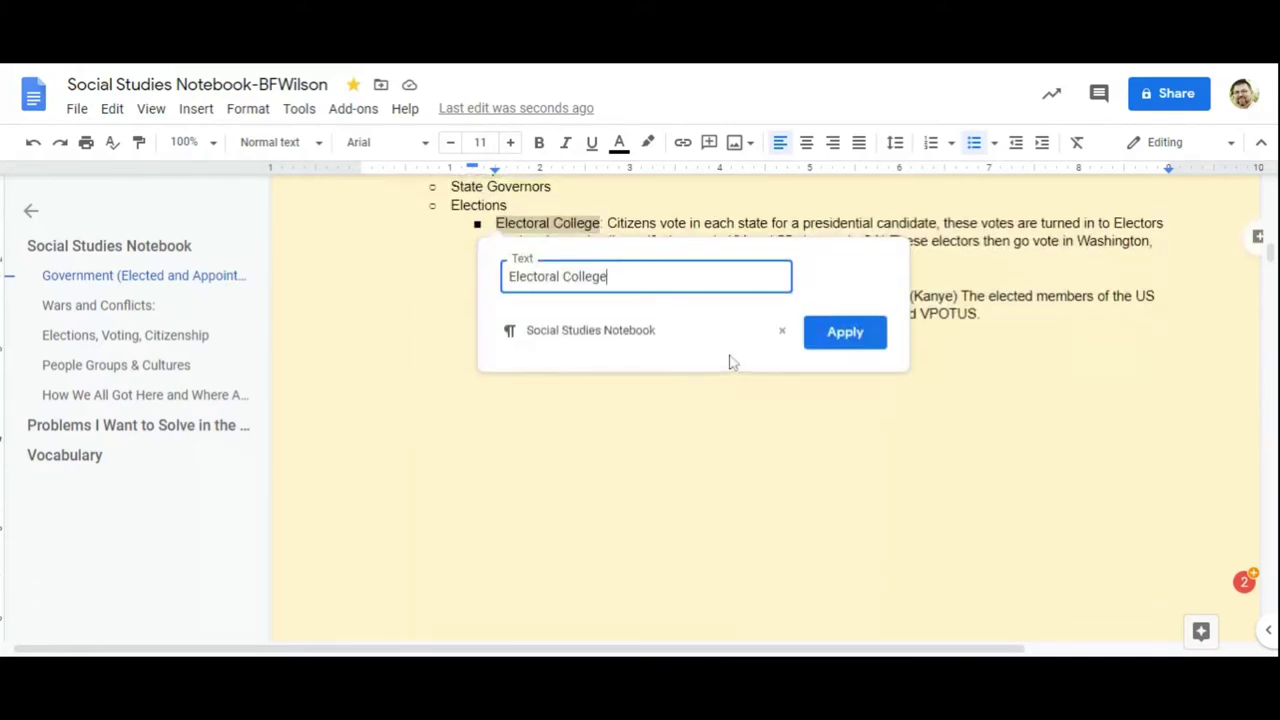
click(781, 332)
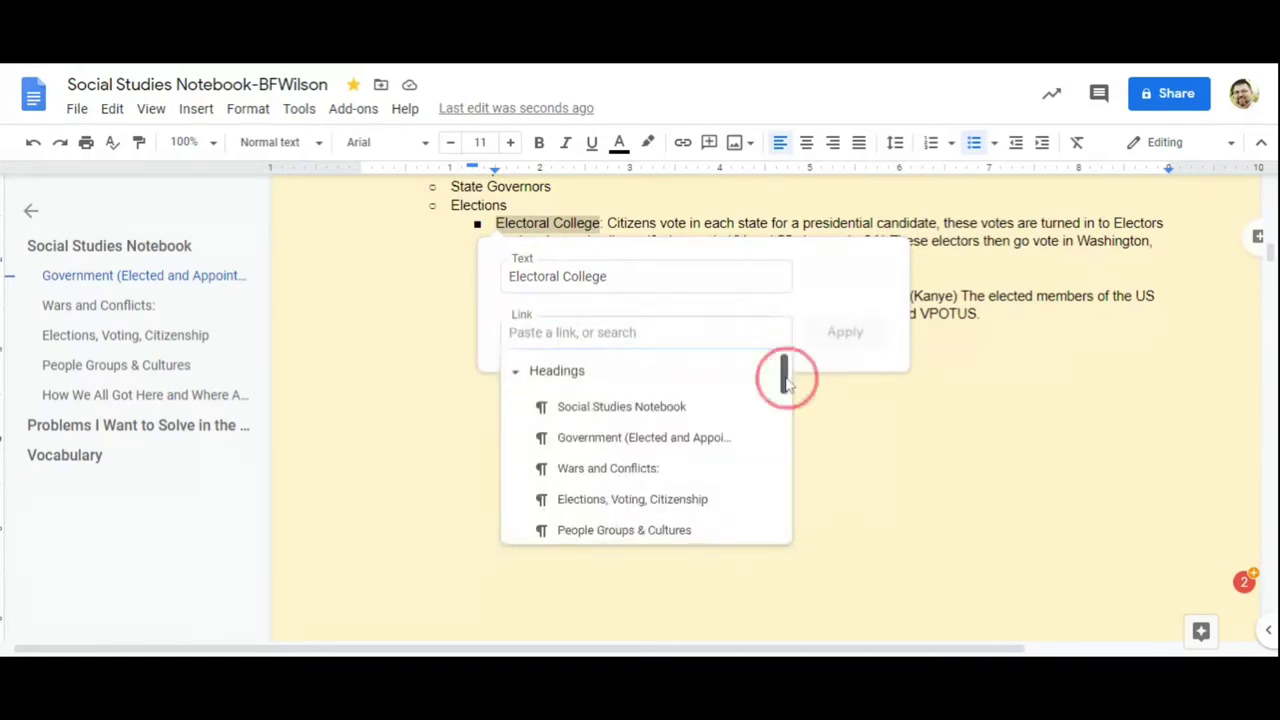
drag(786, 372, 786, 452)
click(697, 490)
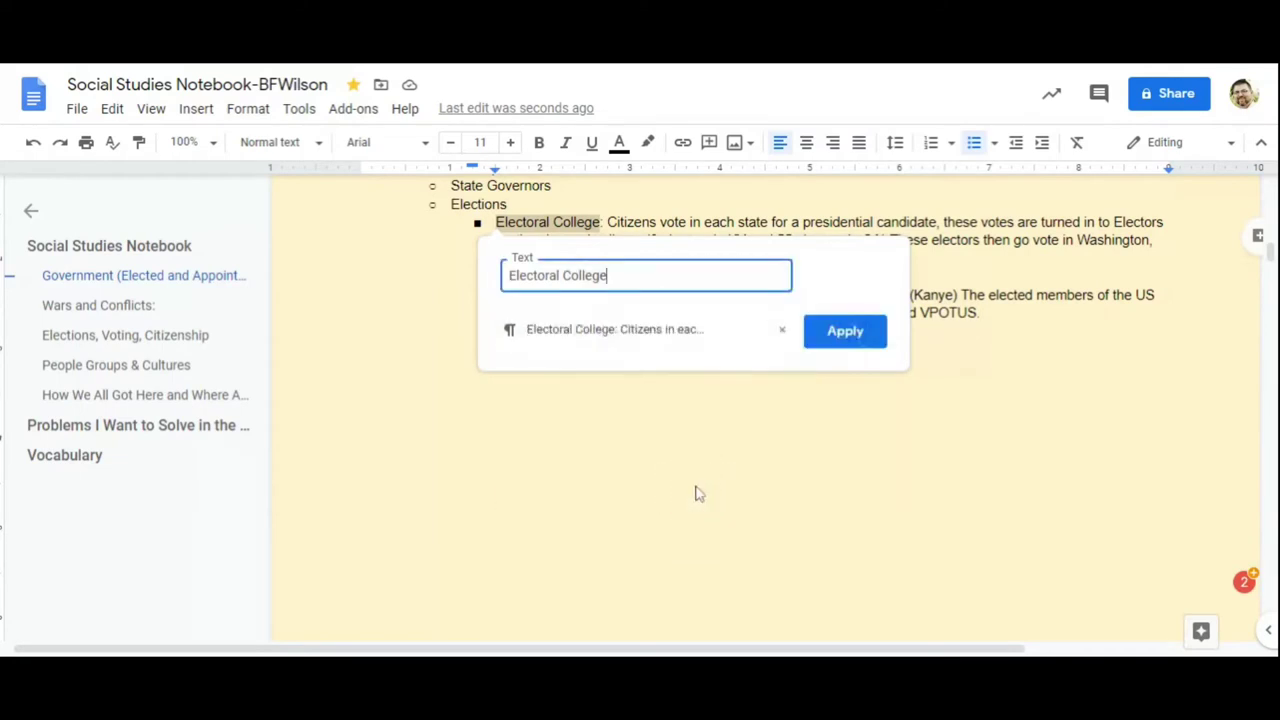
click(840, 337)
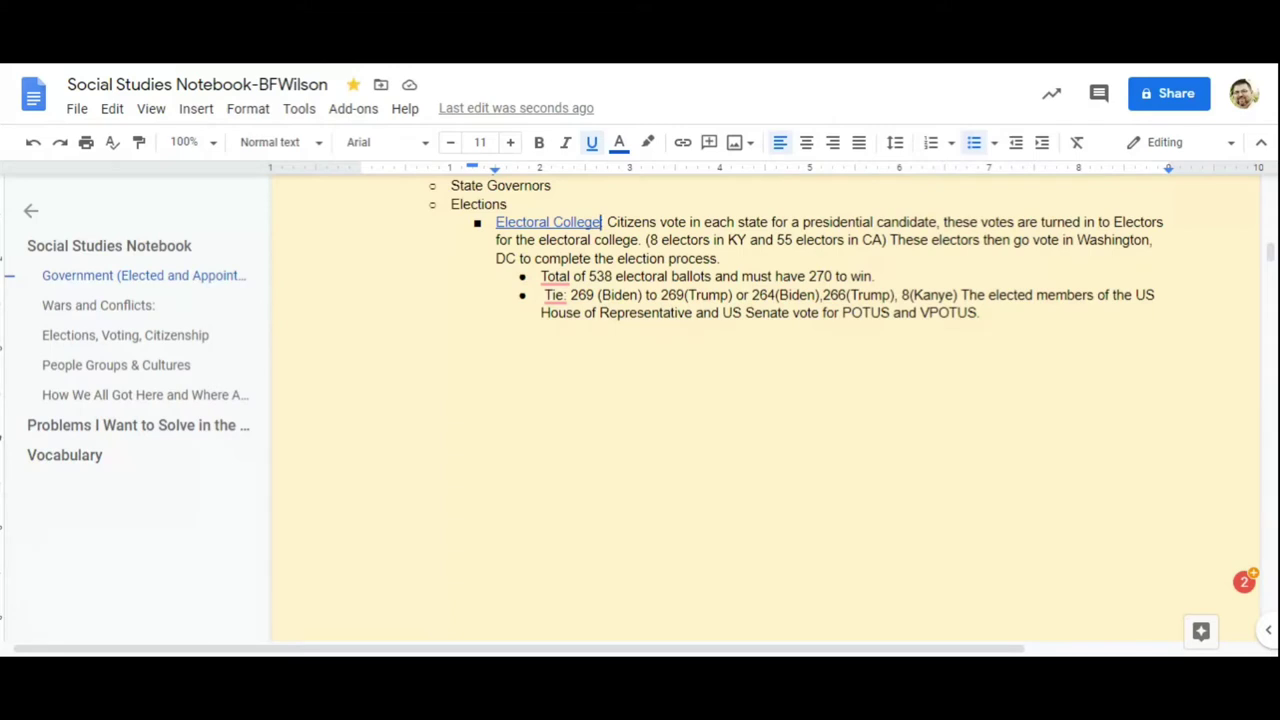
click(80, 458)
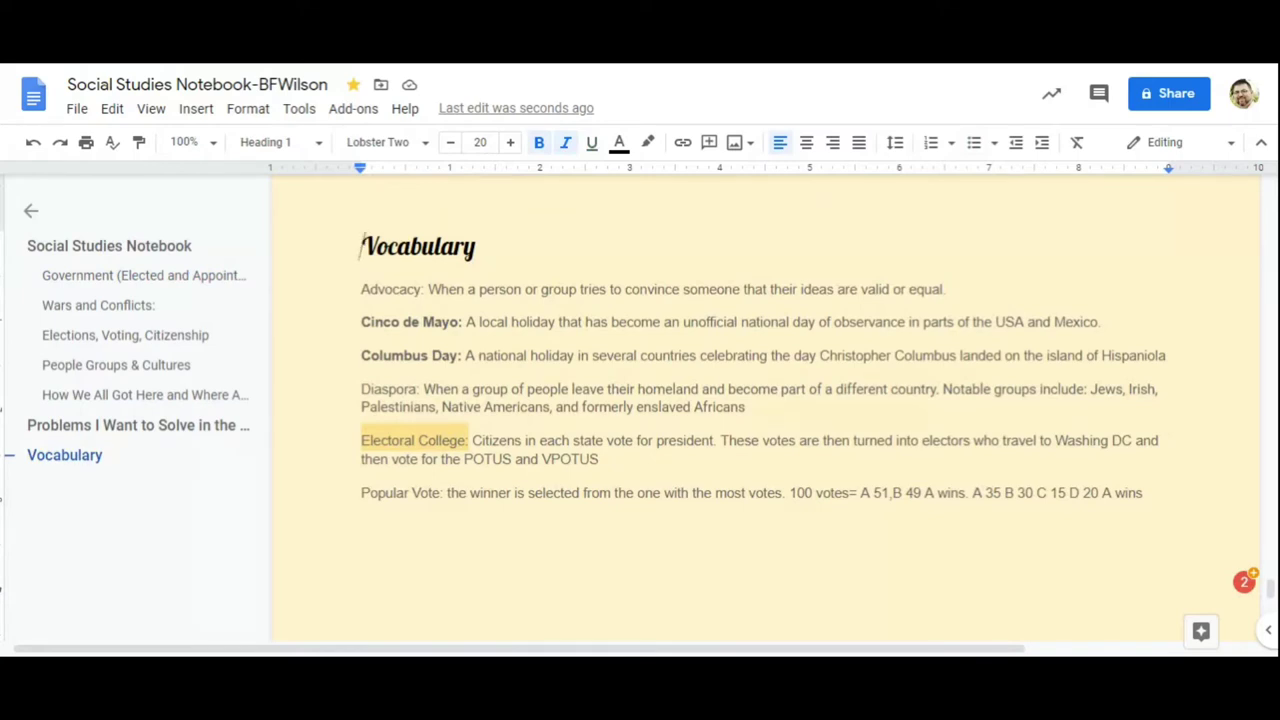
Delete the vocabulary entries from the table of contents, refresh it, then undo the deletion.
click(190, 250)
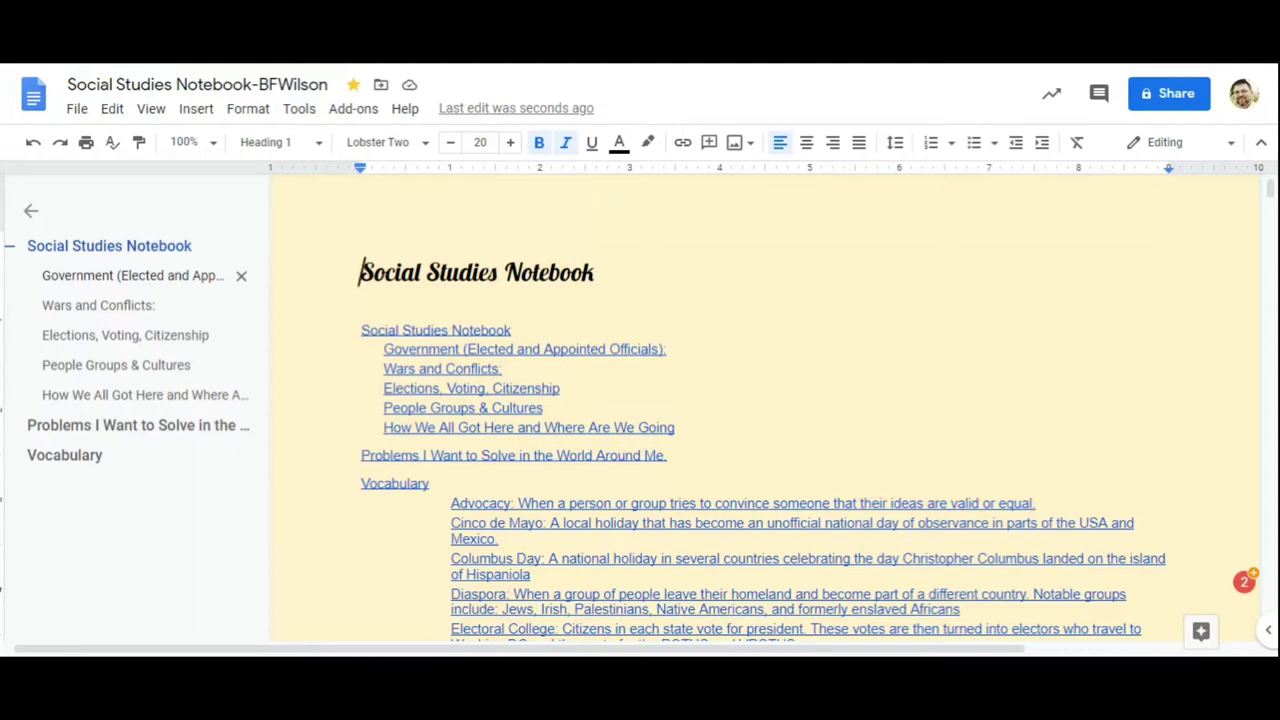
click(604, 523)
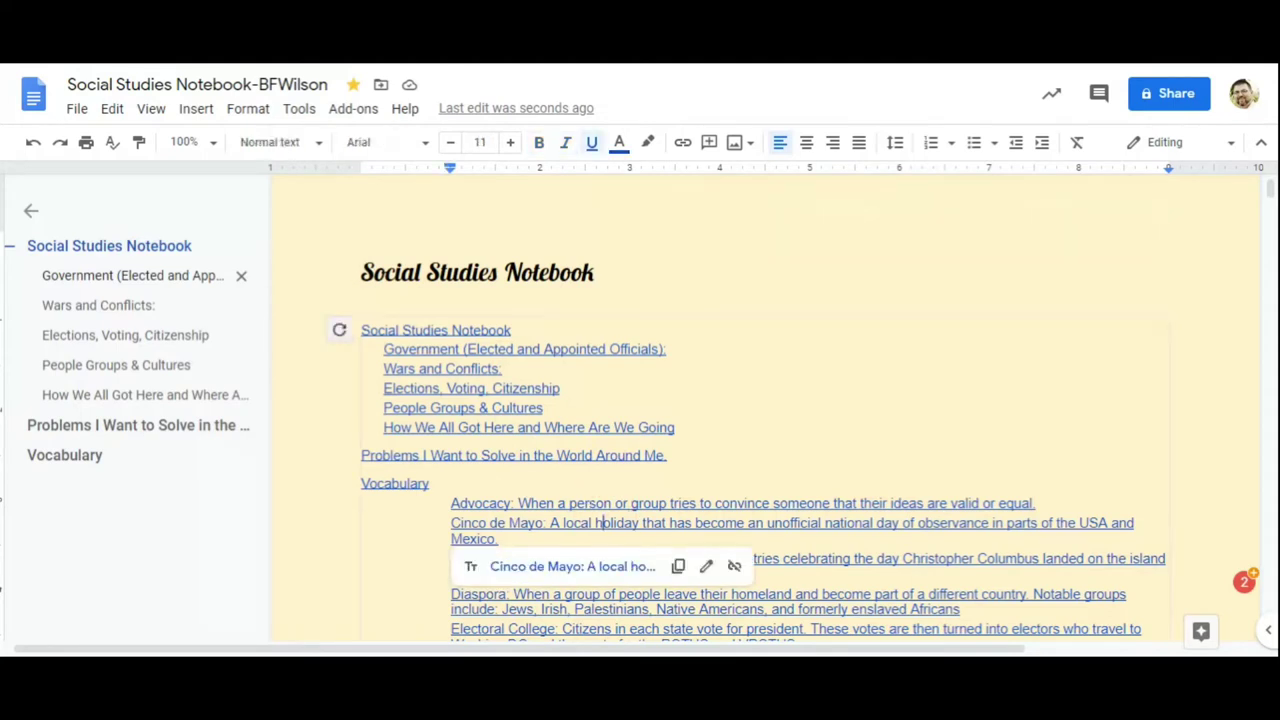
click(888, 503)
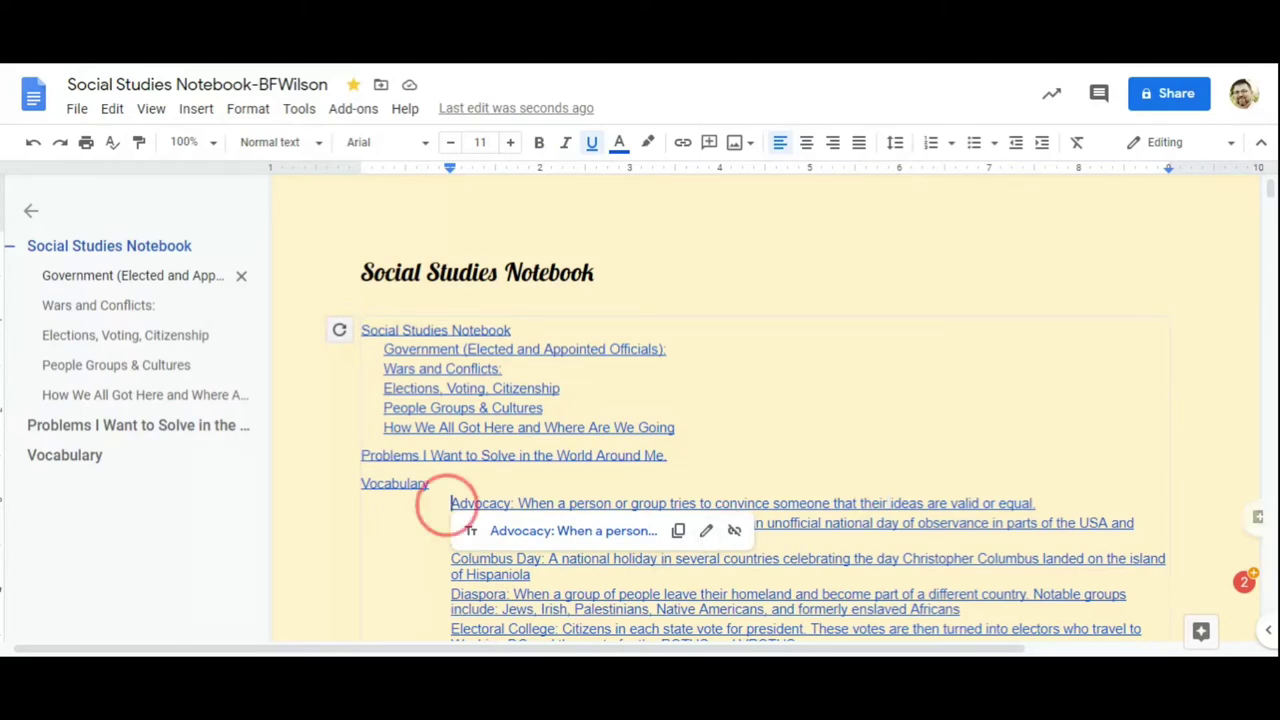
drag(448, 505, 643, 494)
key(Delete)
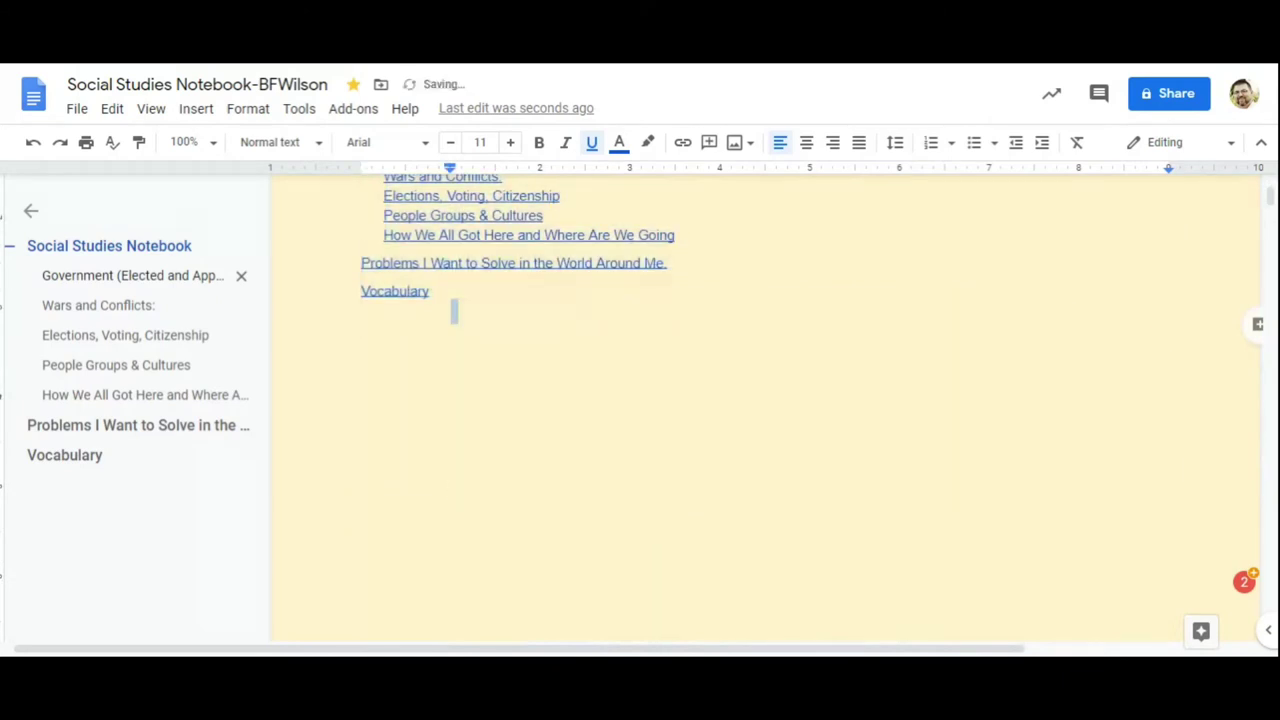
scroll(700, 350, up, 1)
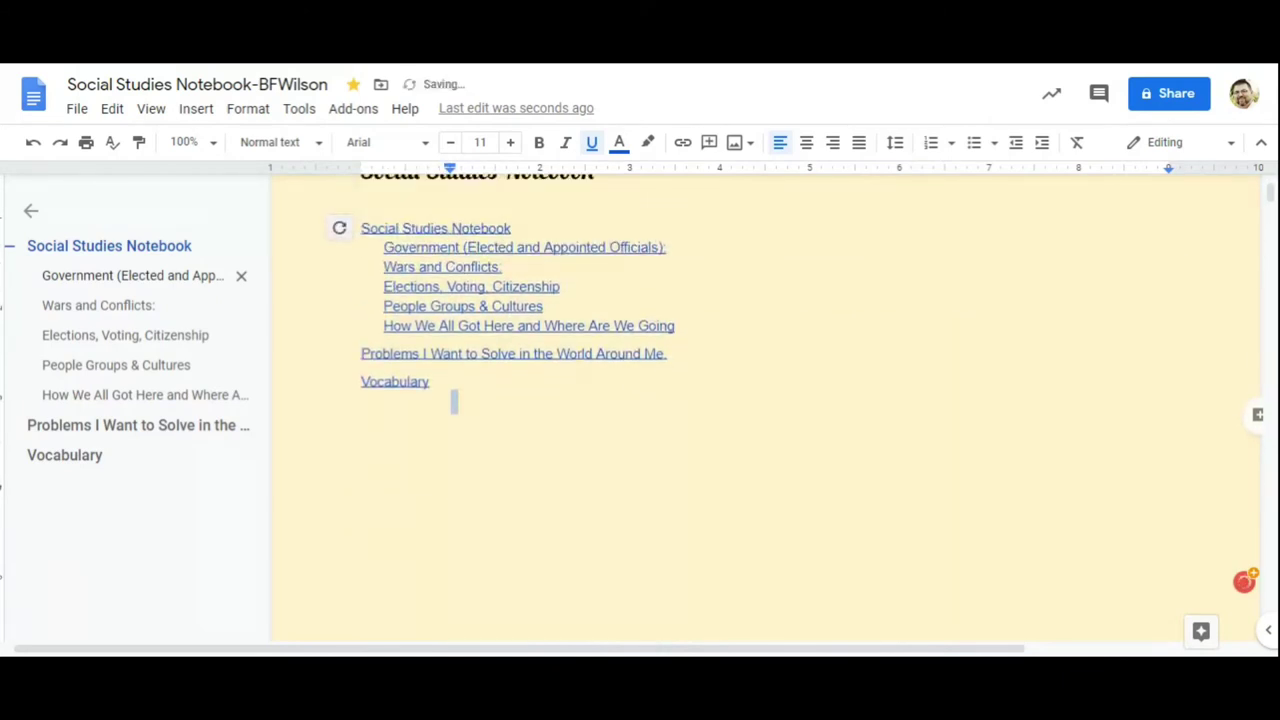
click(340, 229)
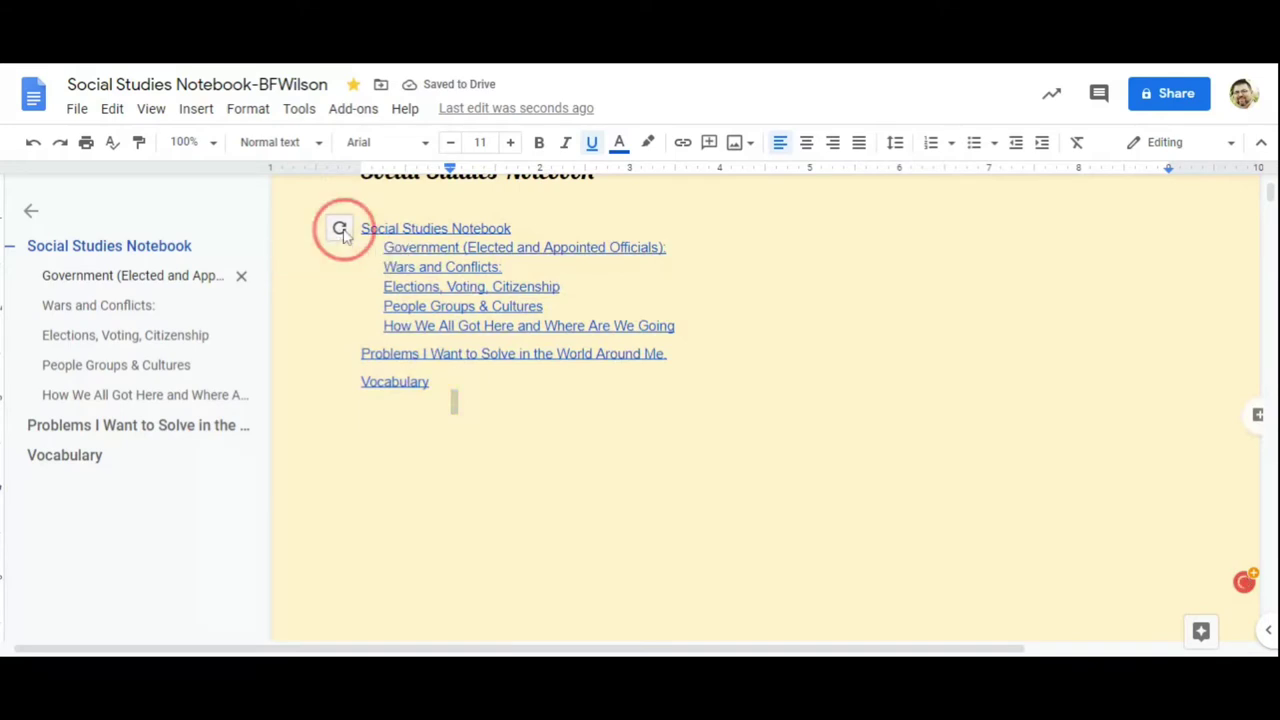
key(ctrl+z)
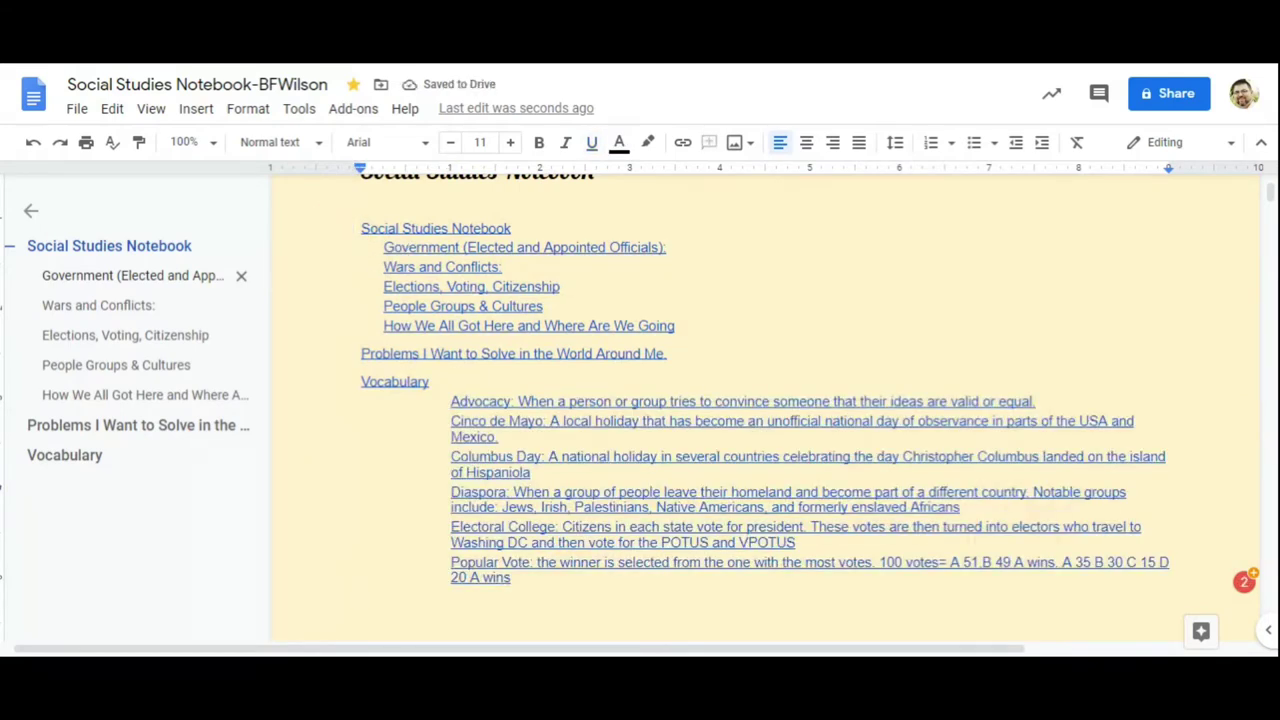
Move the Advocacy definition onto its own indented line, dropping the colon.
click(1271, 195)
click(1272, 200)
drag(1272, 197, 1269, 577)
click(71, 453)
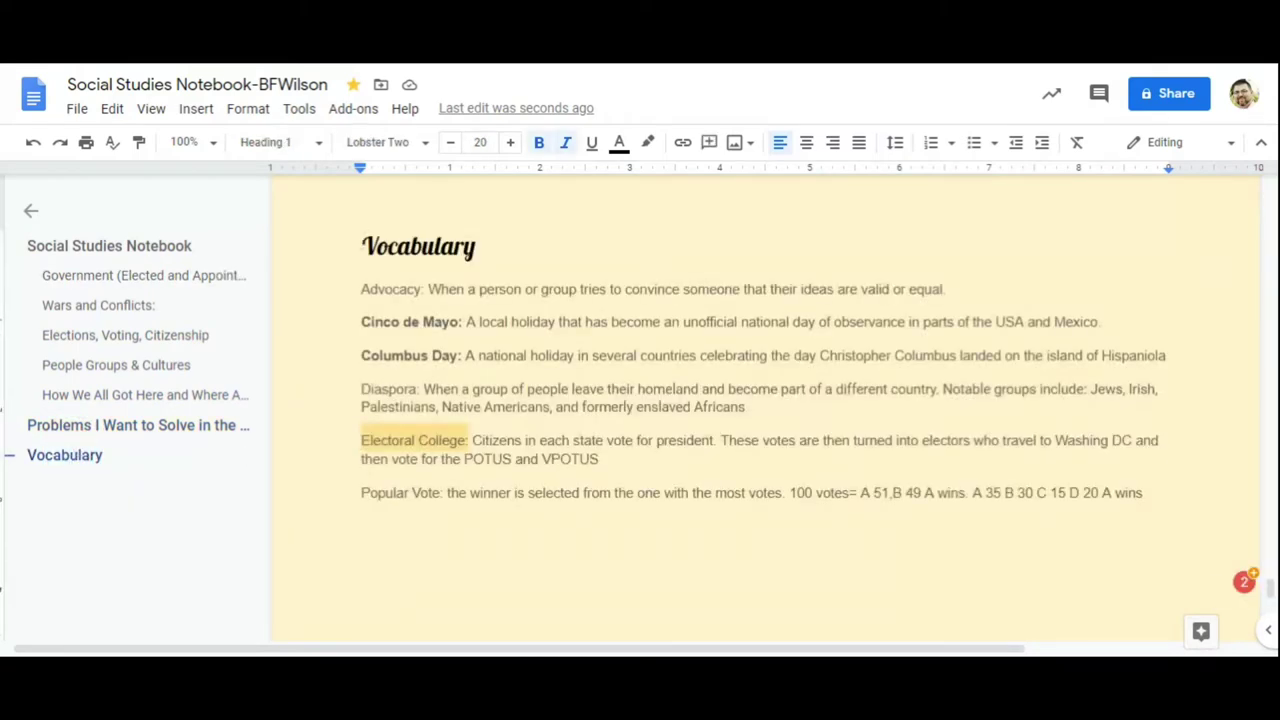
click(428, 289)
key(BackSpace)
key(BackSpace)
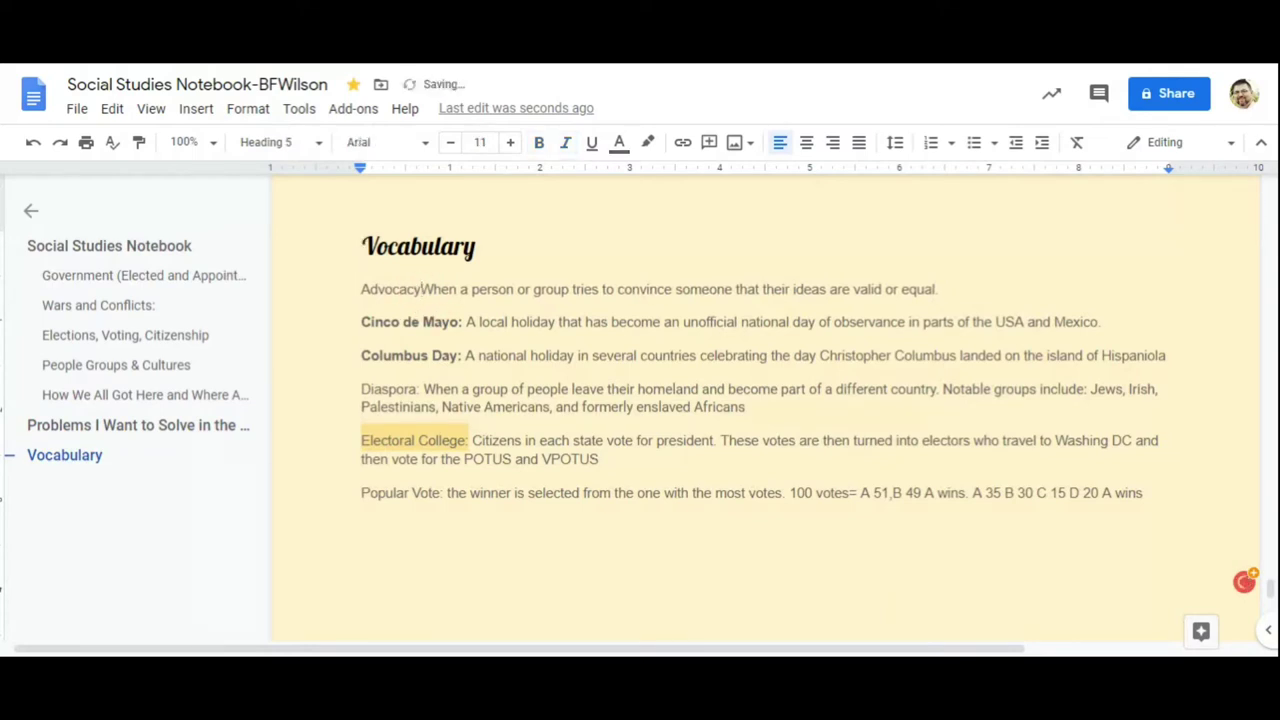
key(Return)
key(Tab)
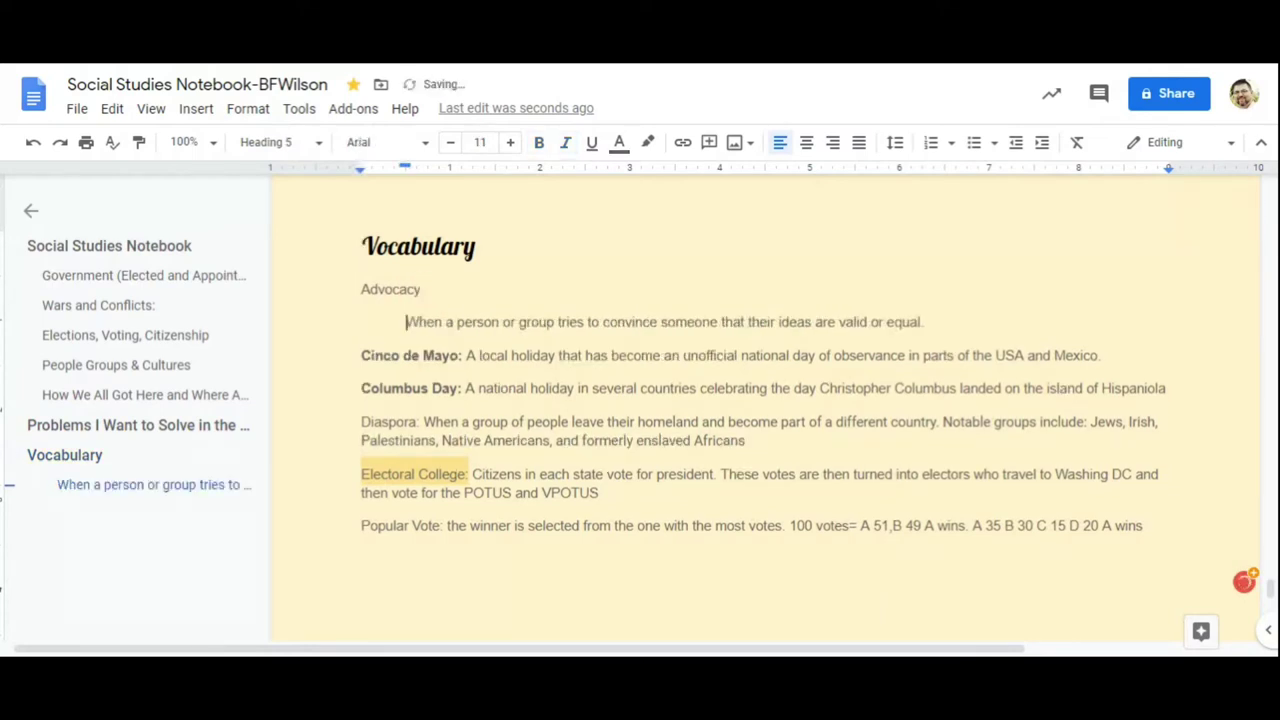
Make the Advocacy definition Normal text and bold the term Advocacy.
double_click(406, 289)
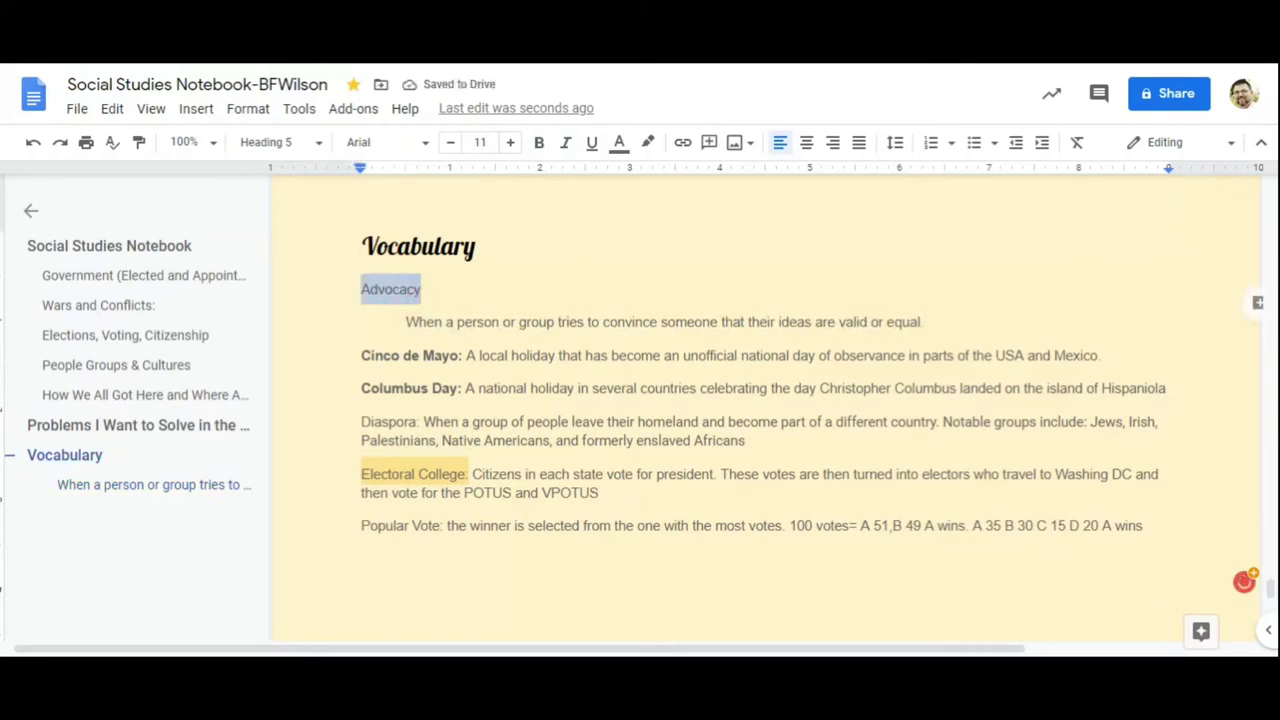
click(456, 322)
drag(456, 322, 501, 322)
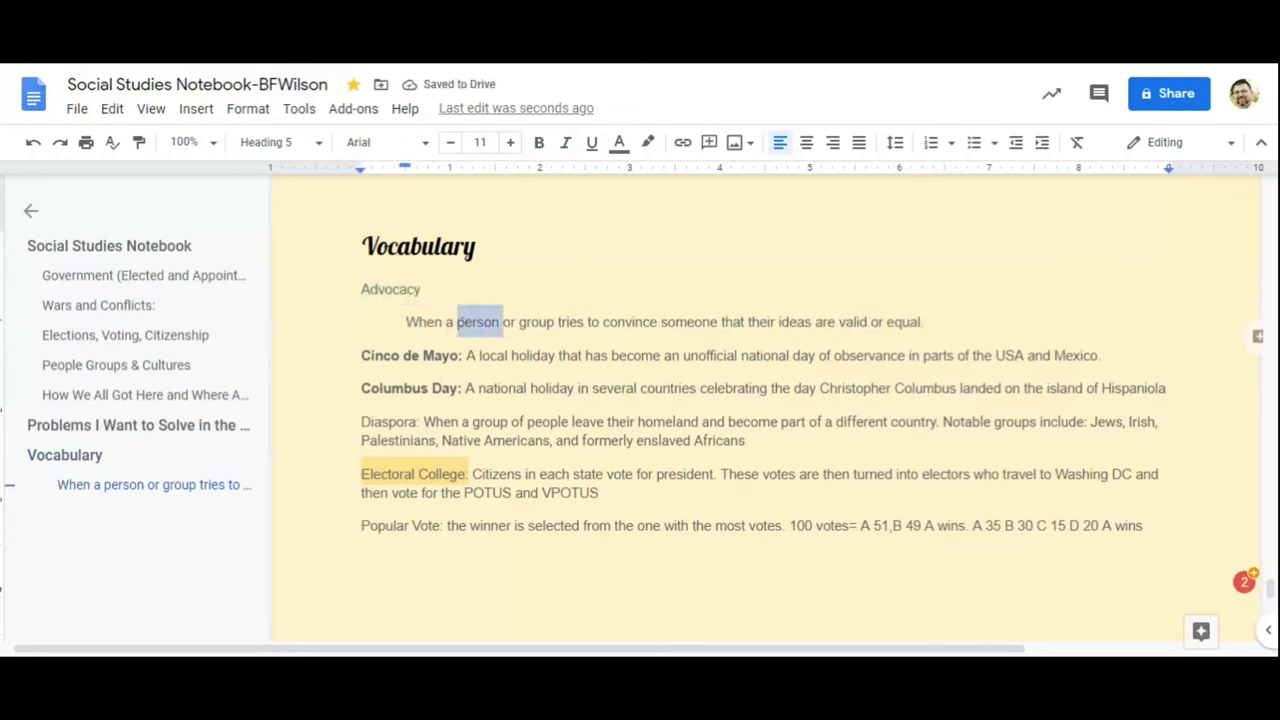
drag(406, 322, 930, 322)
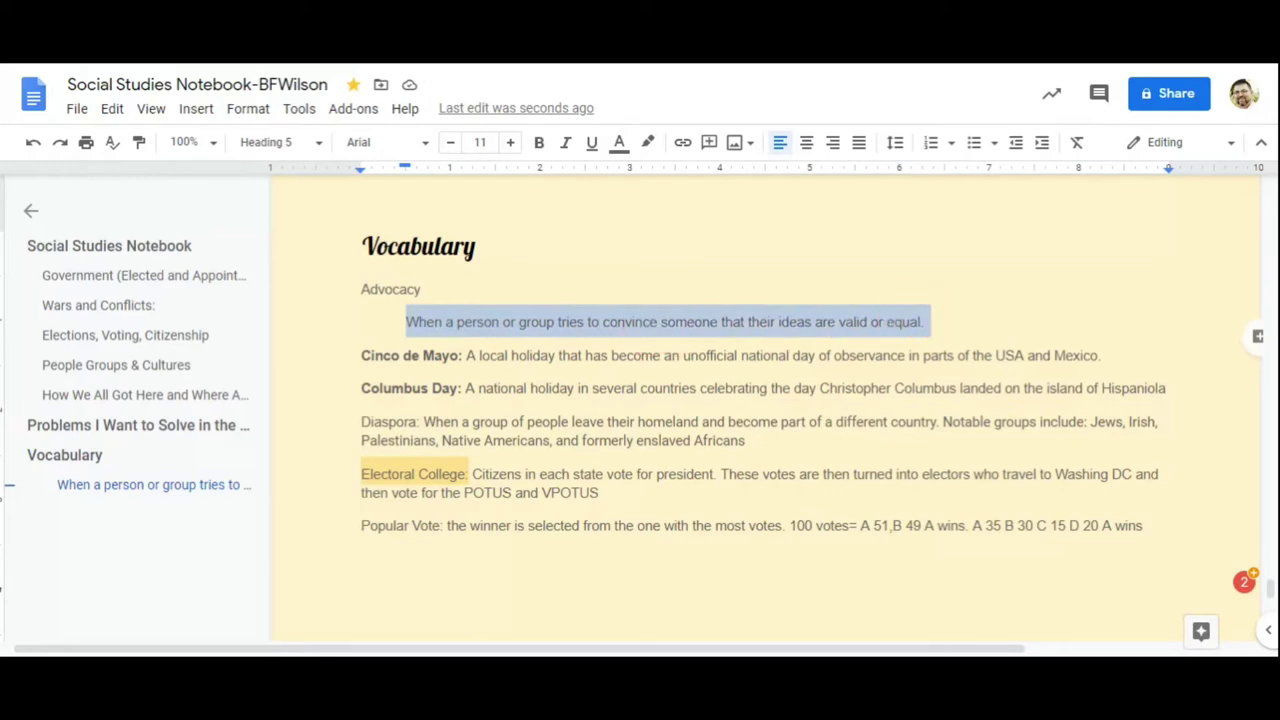
click(318, 142)
click(324, 205)
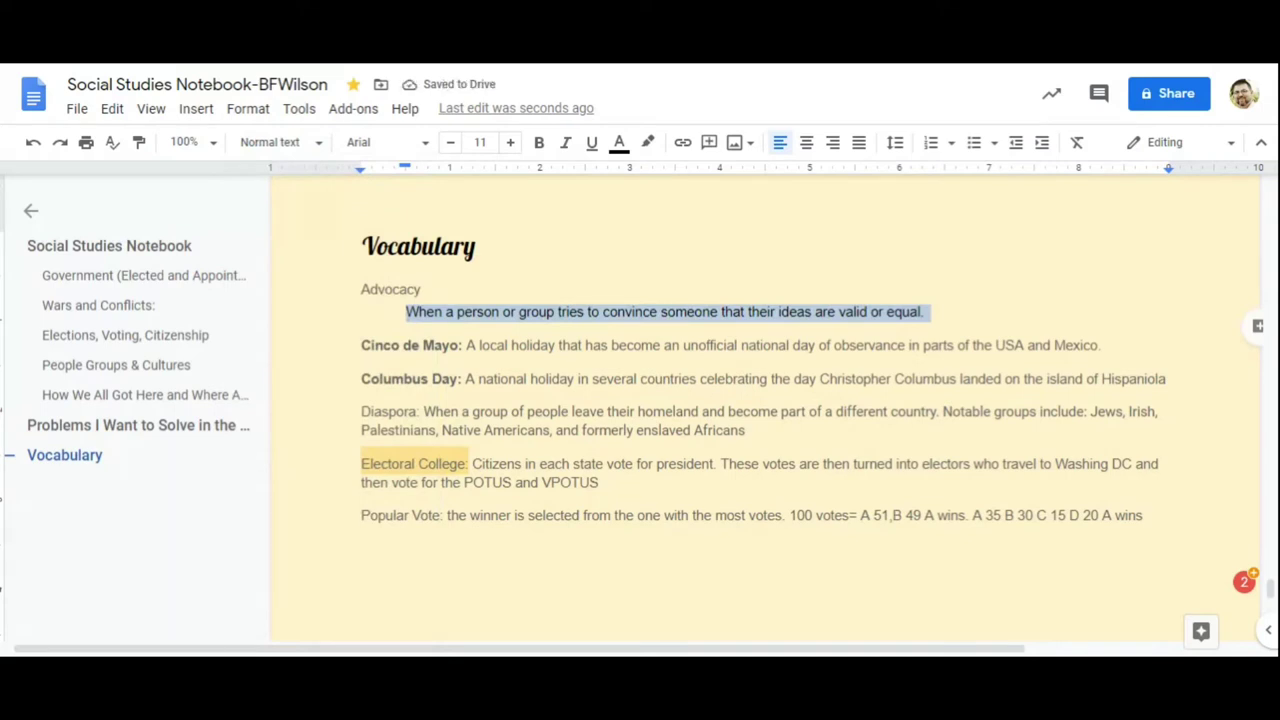
drag(362, 289, 424, 288)
key(ctrl+b)
Put the Cinco de Mayo definition on its own indented line as Normal text.
click(467, 345)
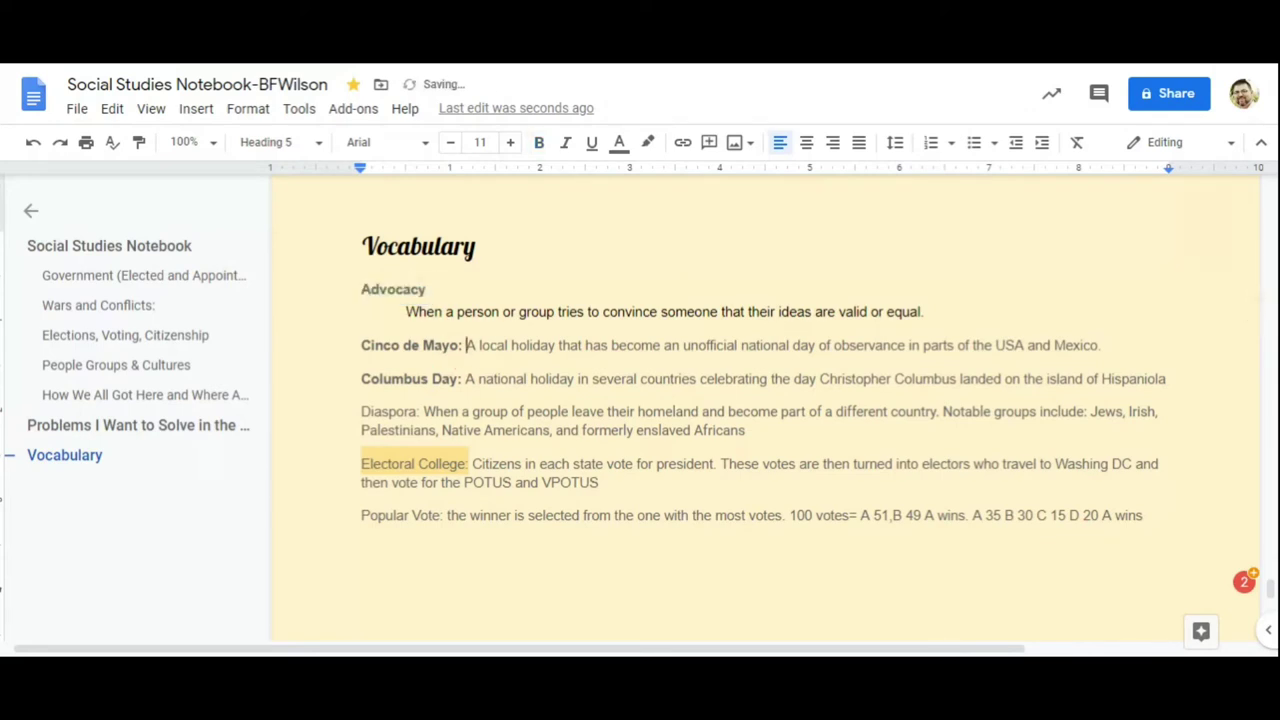
key(BackSpace)
key(BackSpace)
key(Return)
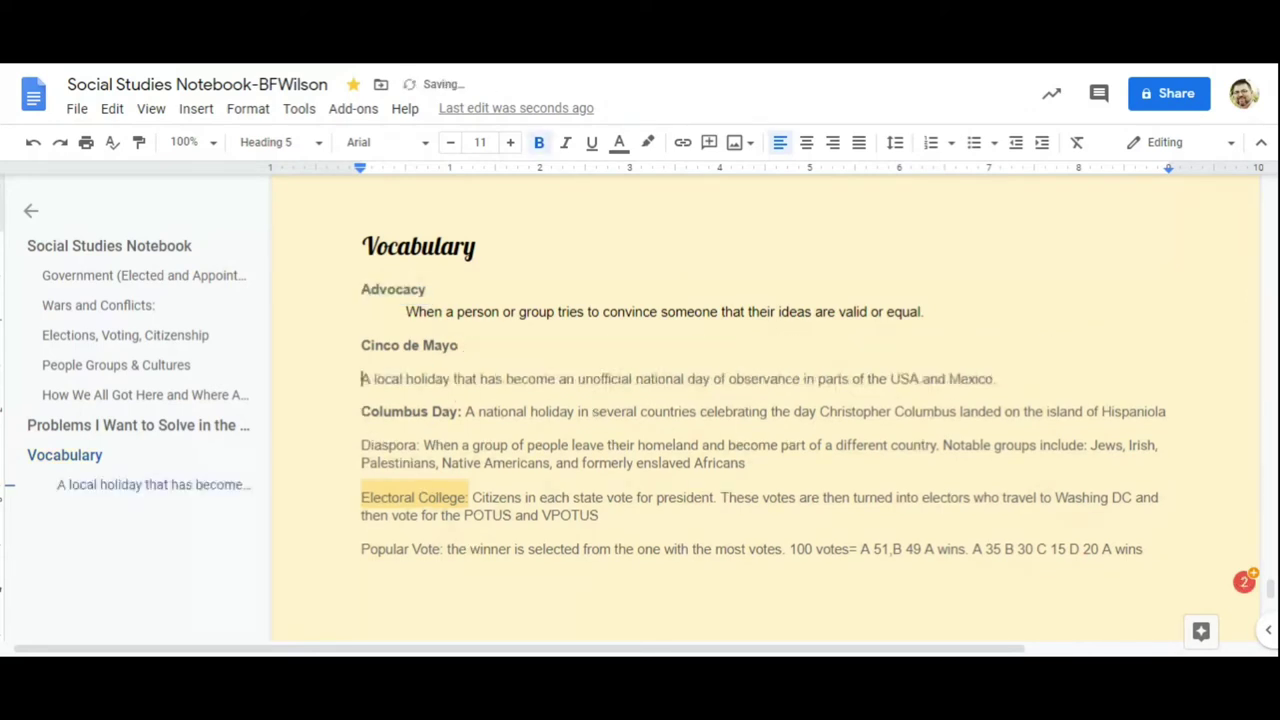
key(Tab)
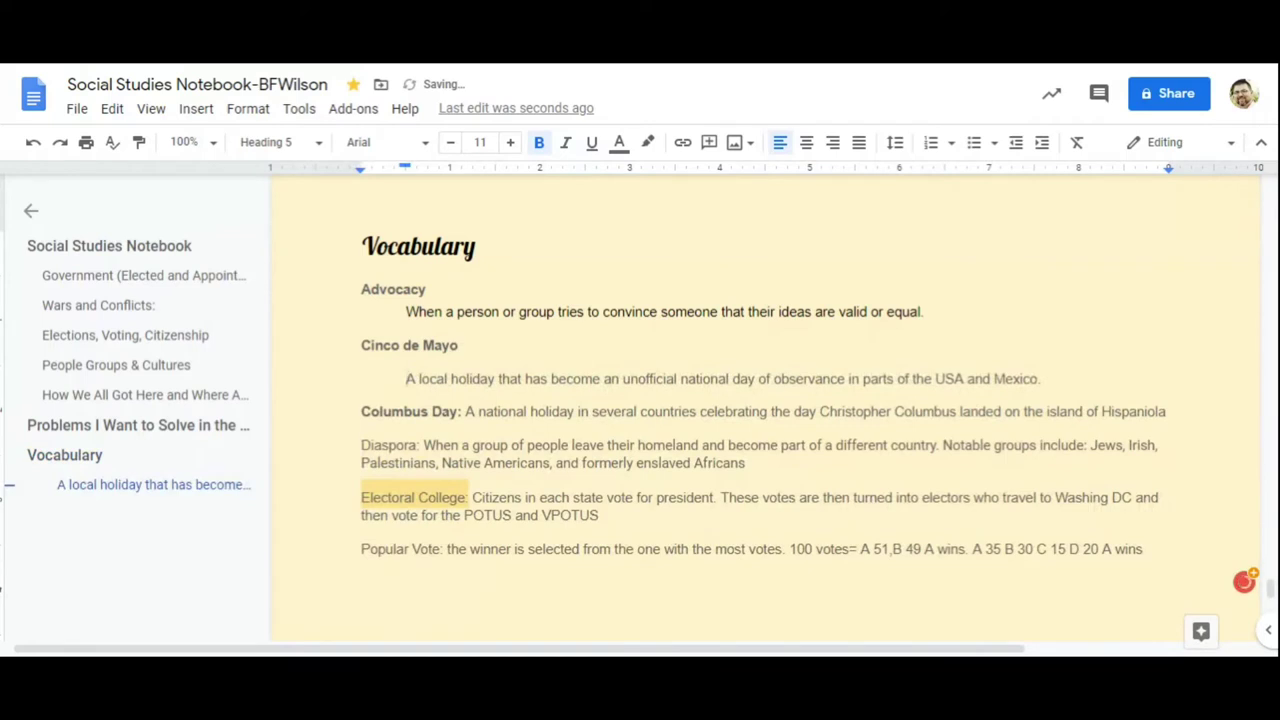
triple_click(499, 380)
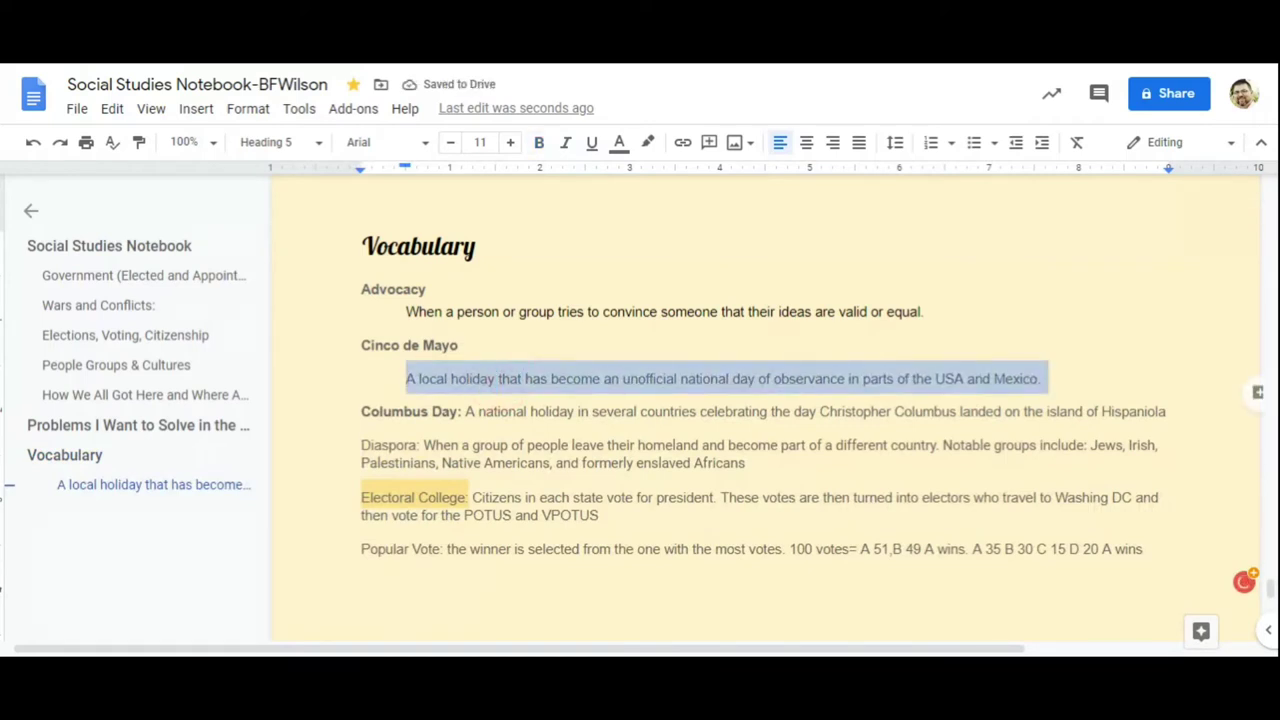
click(280, 142)
click(292, 190)
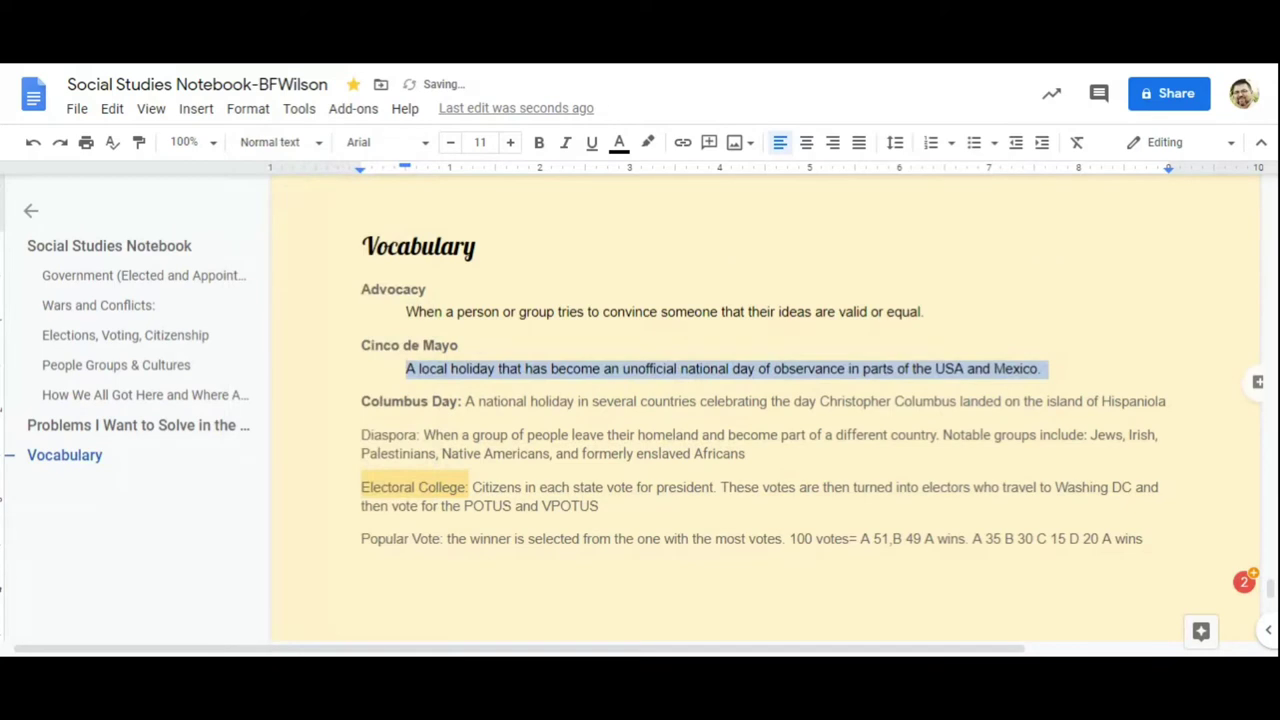
Update the table of contents under the title.
click(143, 246)
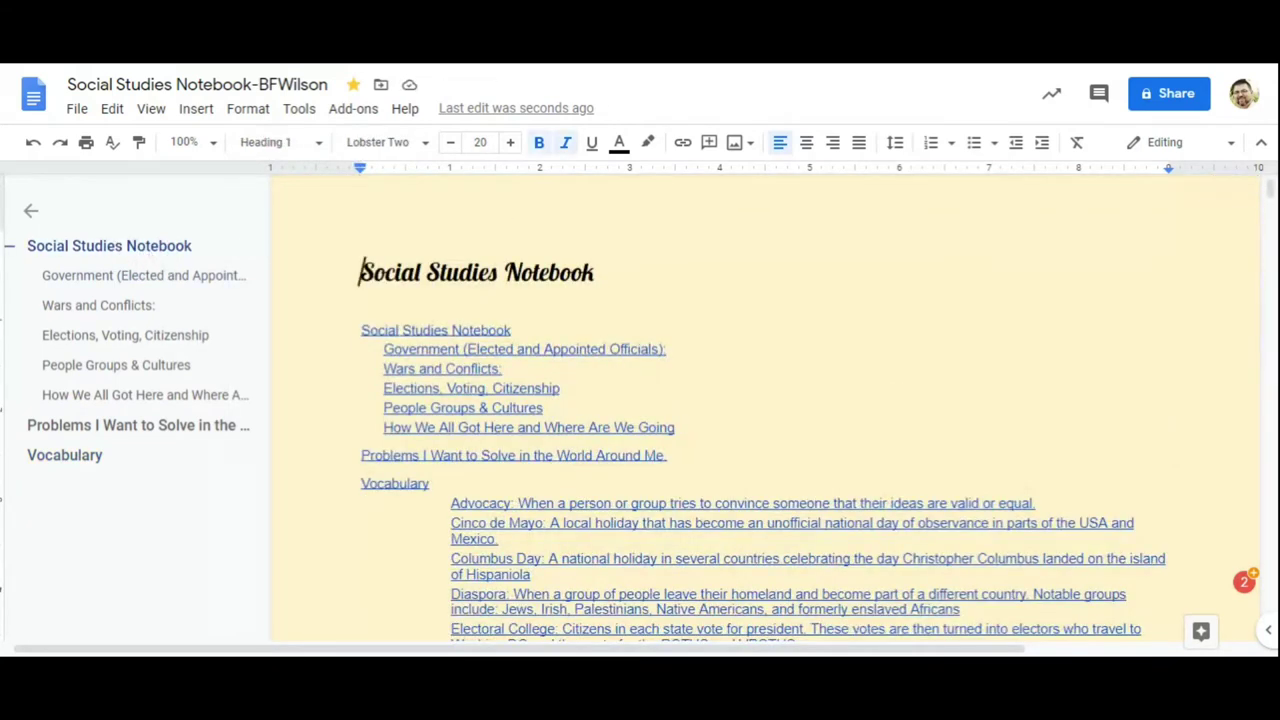
click(386, 368)
click(340, 329)
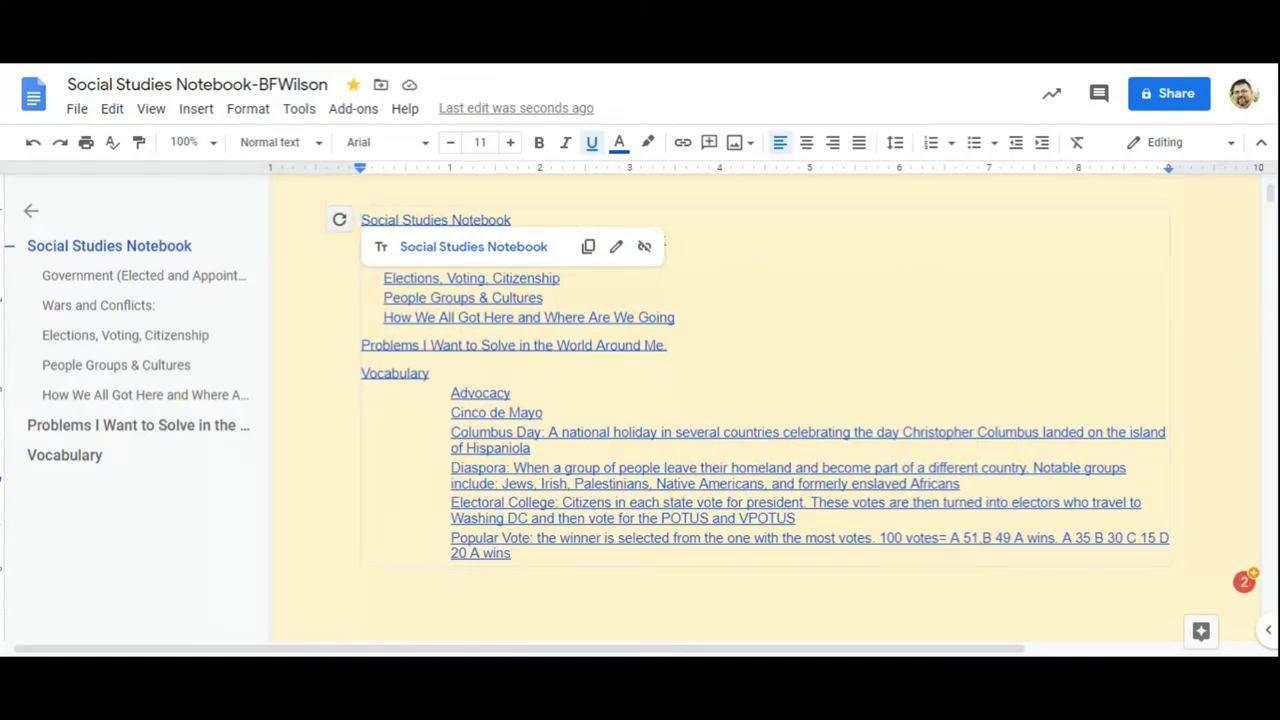
Open the Insert menu twice and close it without adding anything.
click(212, 114)
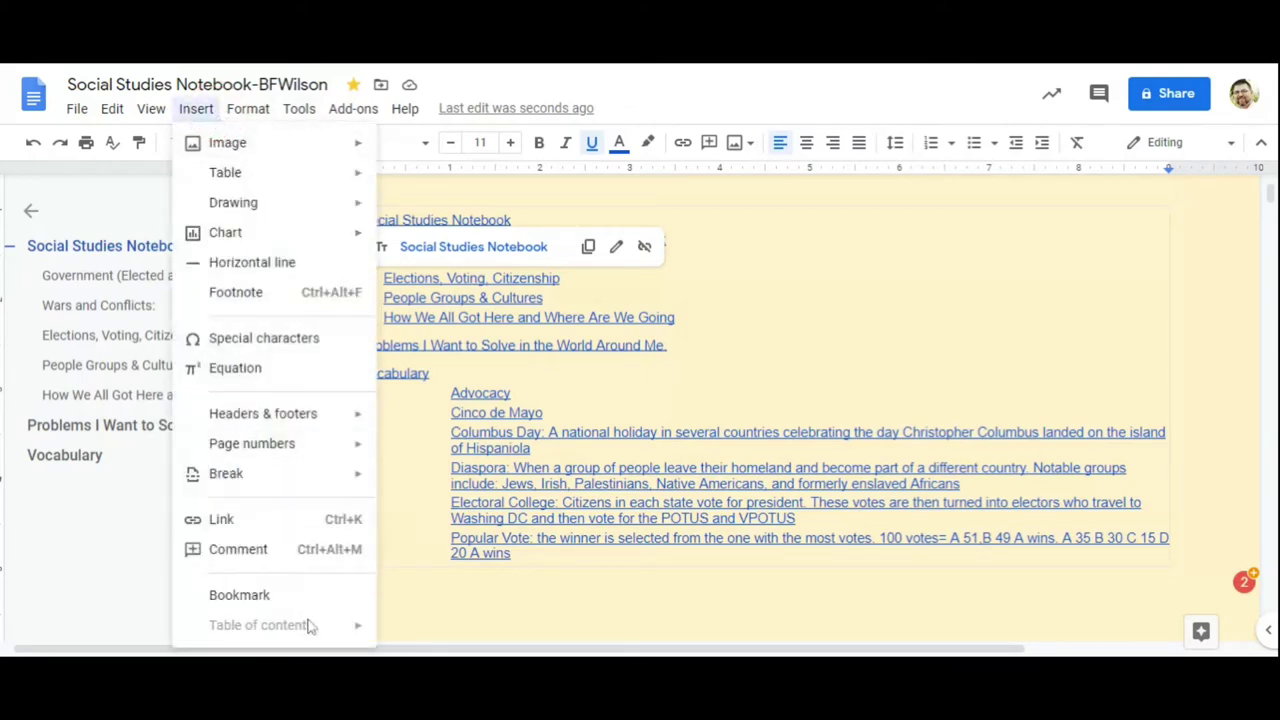
click(455, 520)
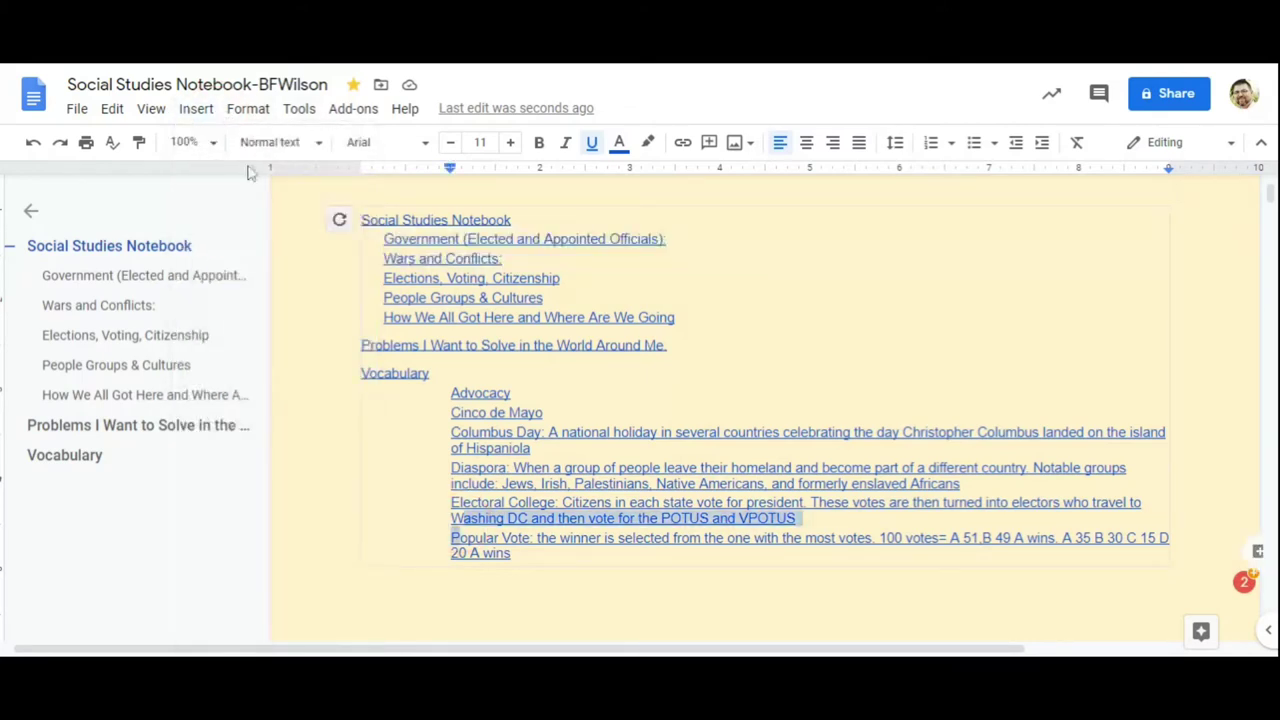
click(196, 110)
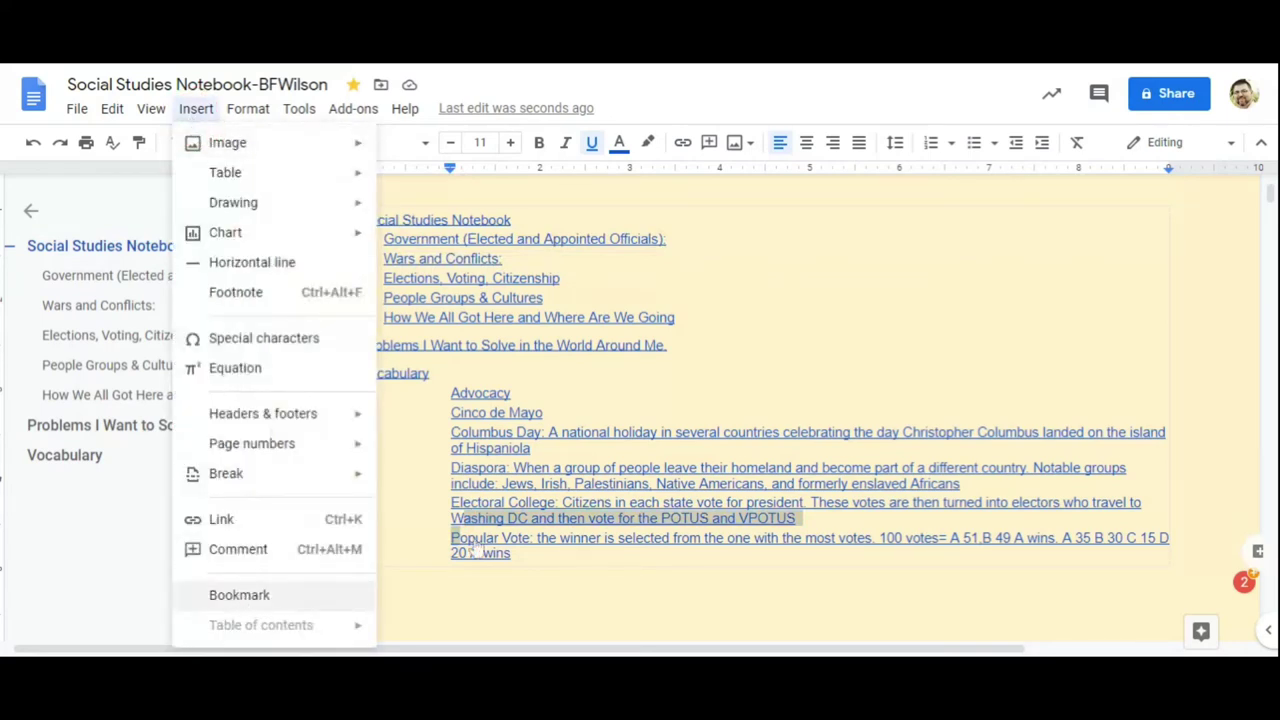
click(512, 393)
Delete the table of contents below the Social Studies Notebook title via its right-click menu.
right_click(400, 496)
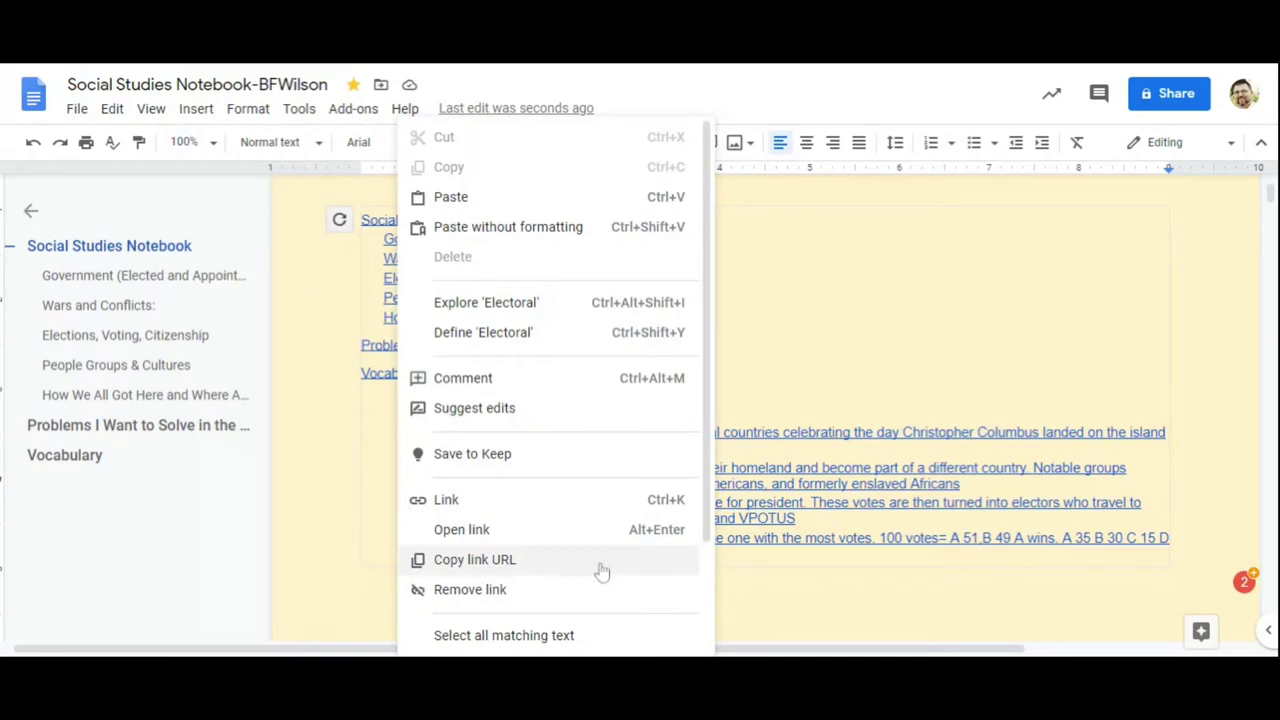
scroll(600, 571, down, 3)
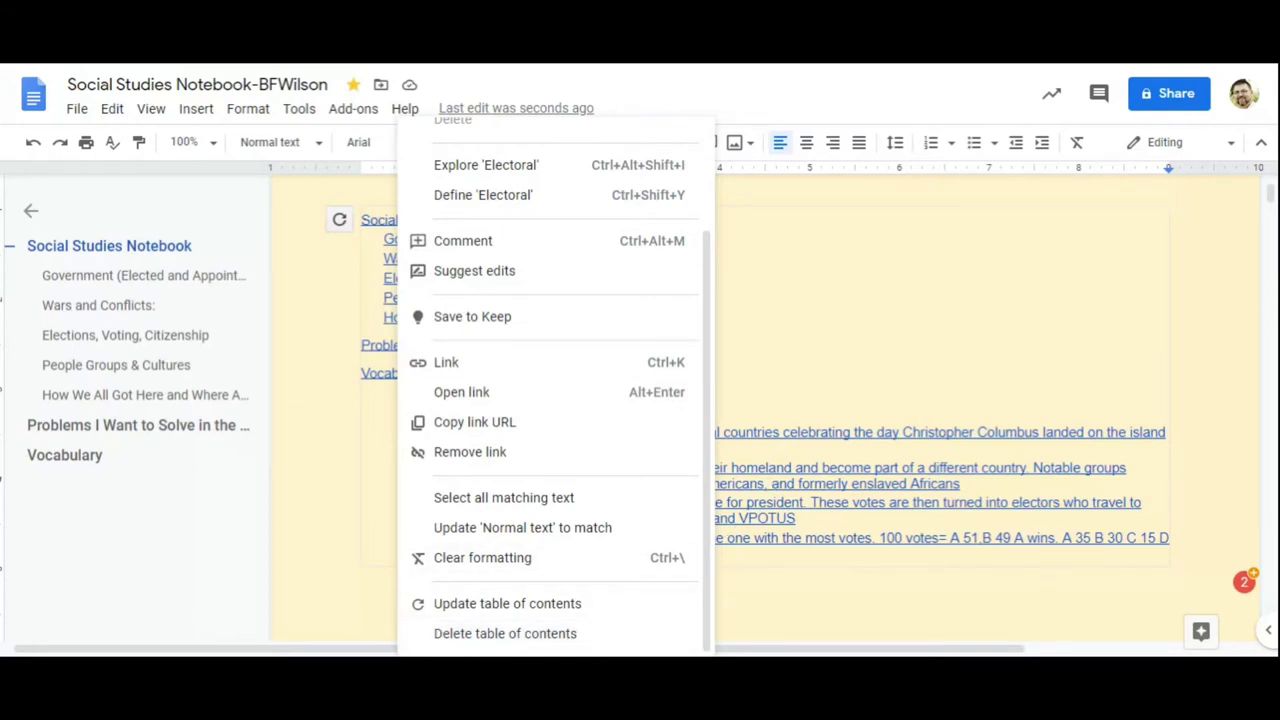
scroll(940, 400, up, 3)
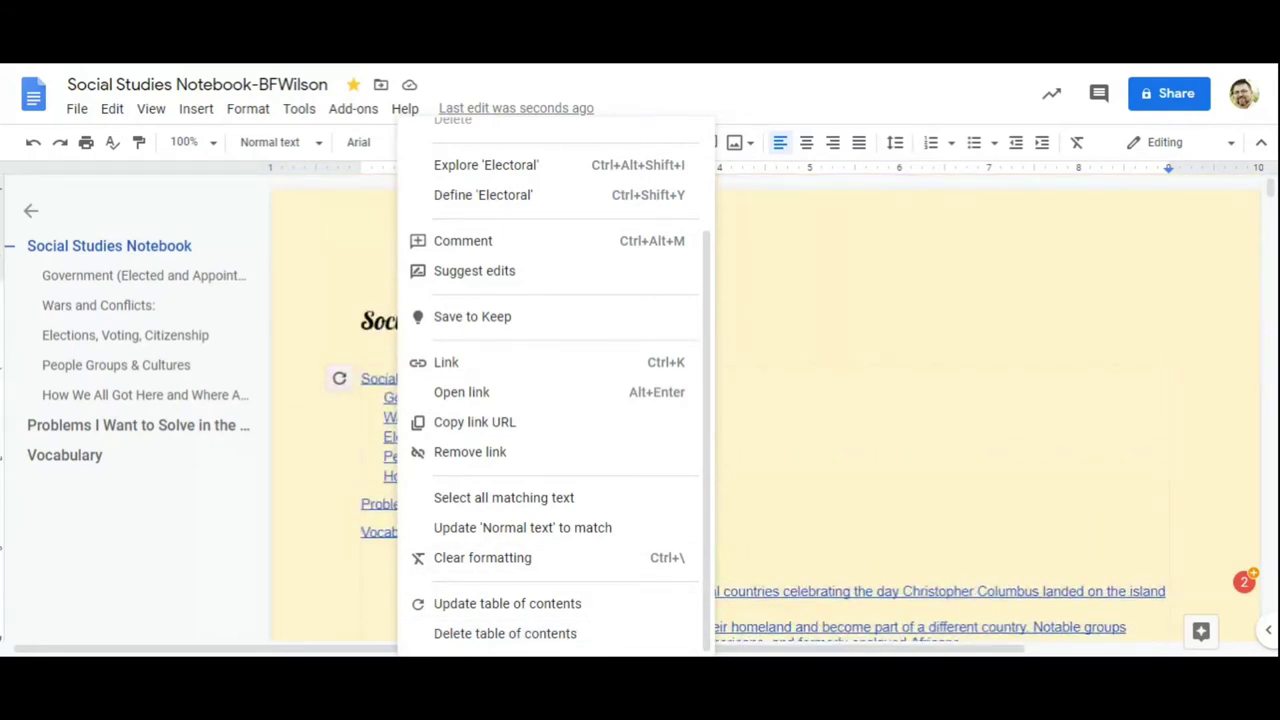
mouse_move(710, 320)
mouse_down()
mouse_move(712, 142)
mouse_move(705, 338)
mouse_up()
click(431, 532)
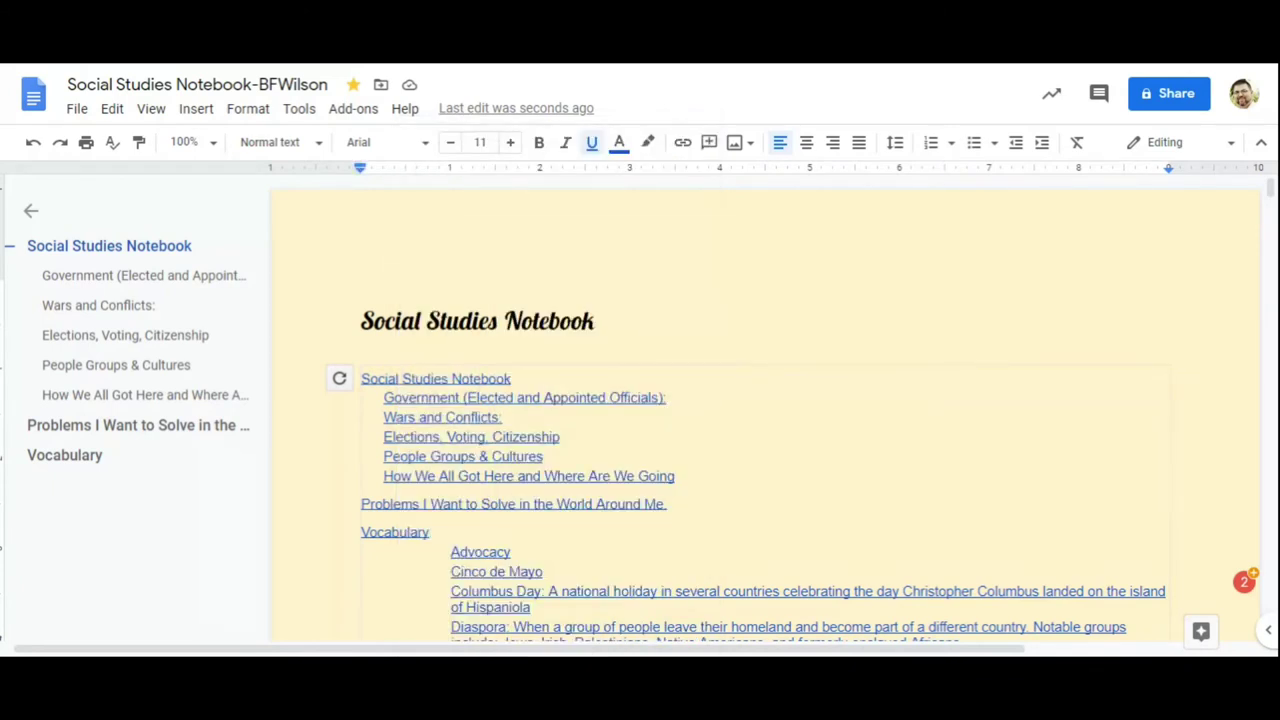
scroll(765, 410, down, 5)
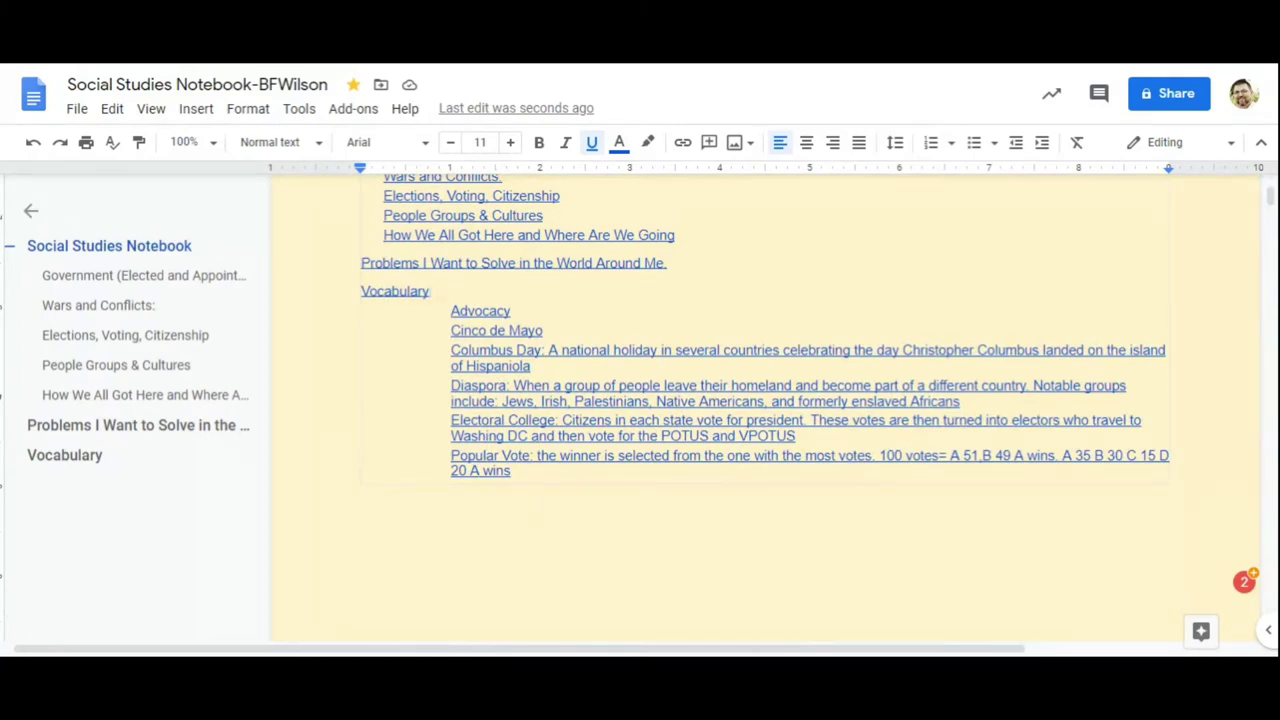
scroll(765, 410, up, 5)
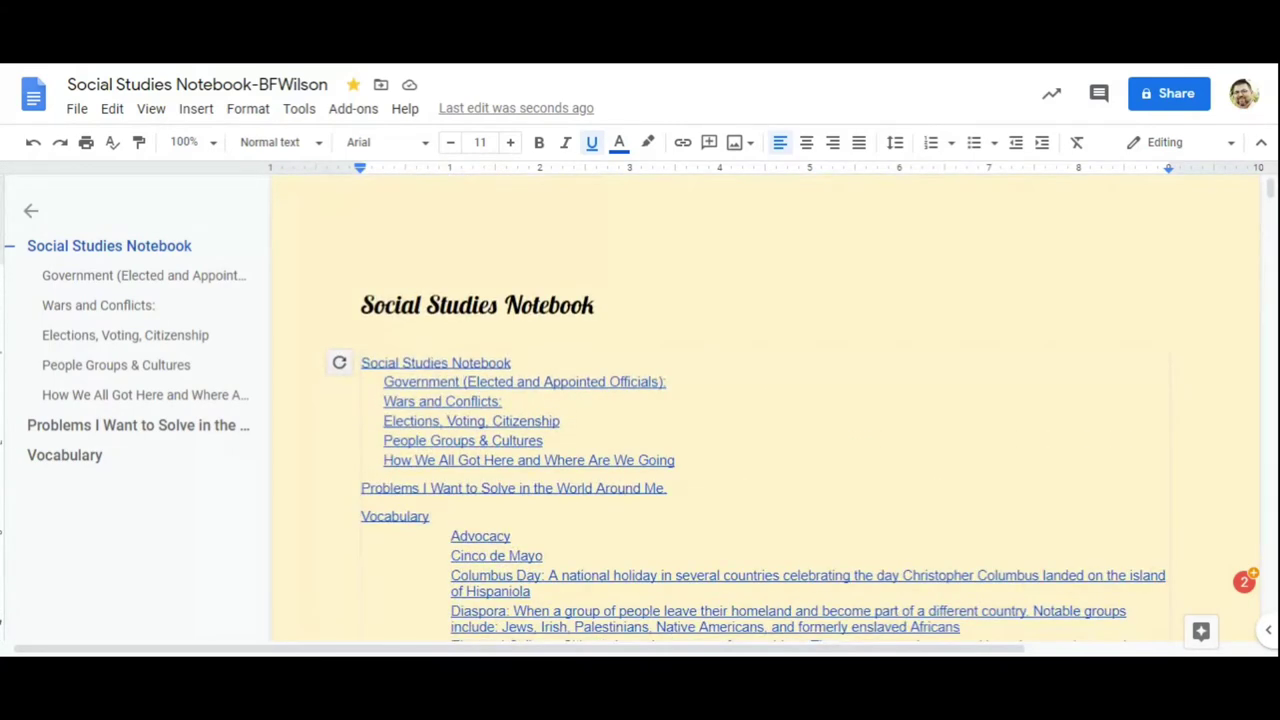
click(563, 420)
right_click(749, 404)
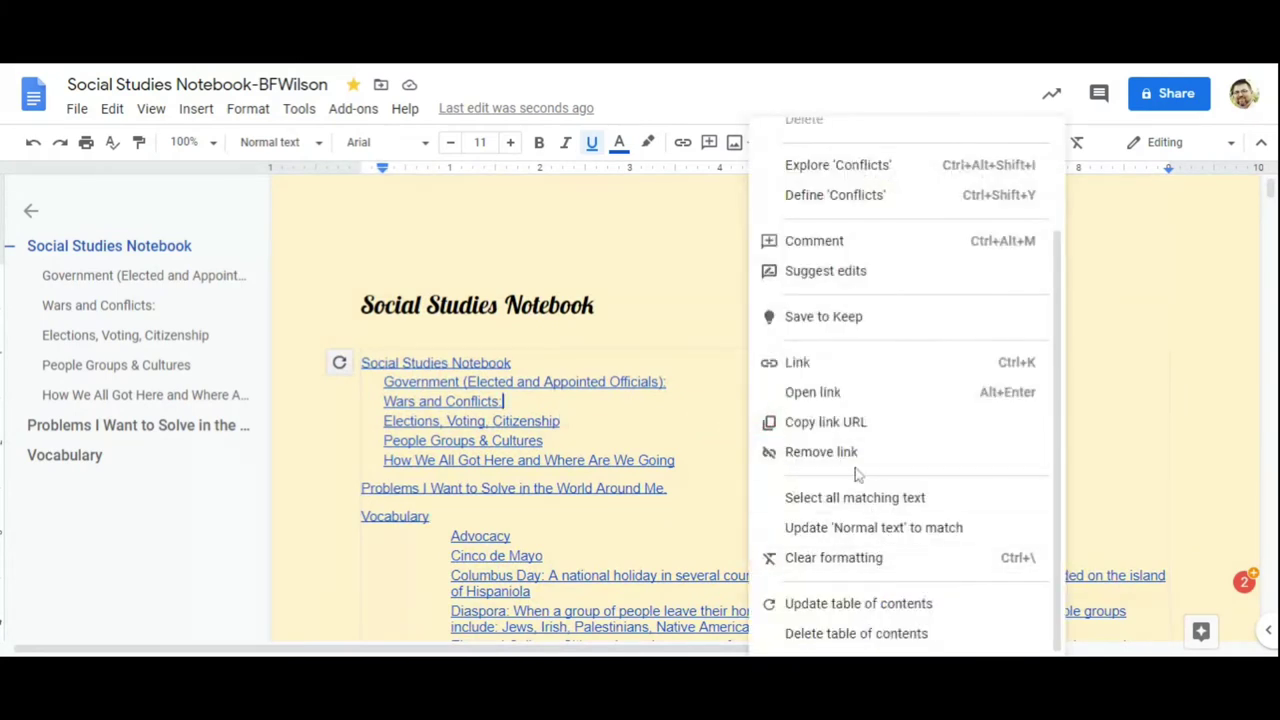
click(843, 640)
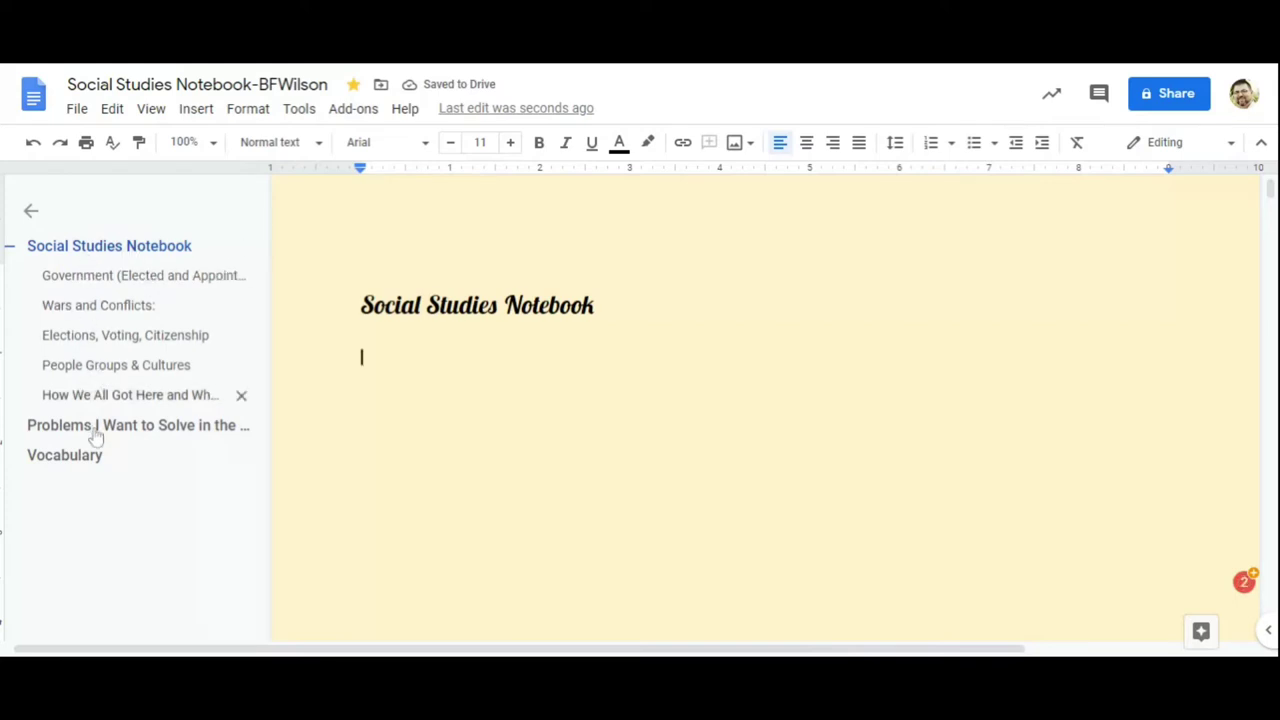
Add a new line 'Electioneering:' after the Popular Vote definition.
click(97, 468)
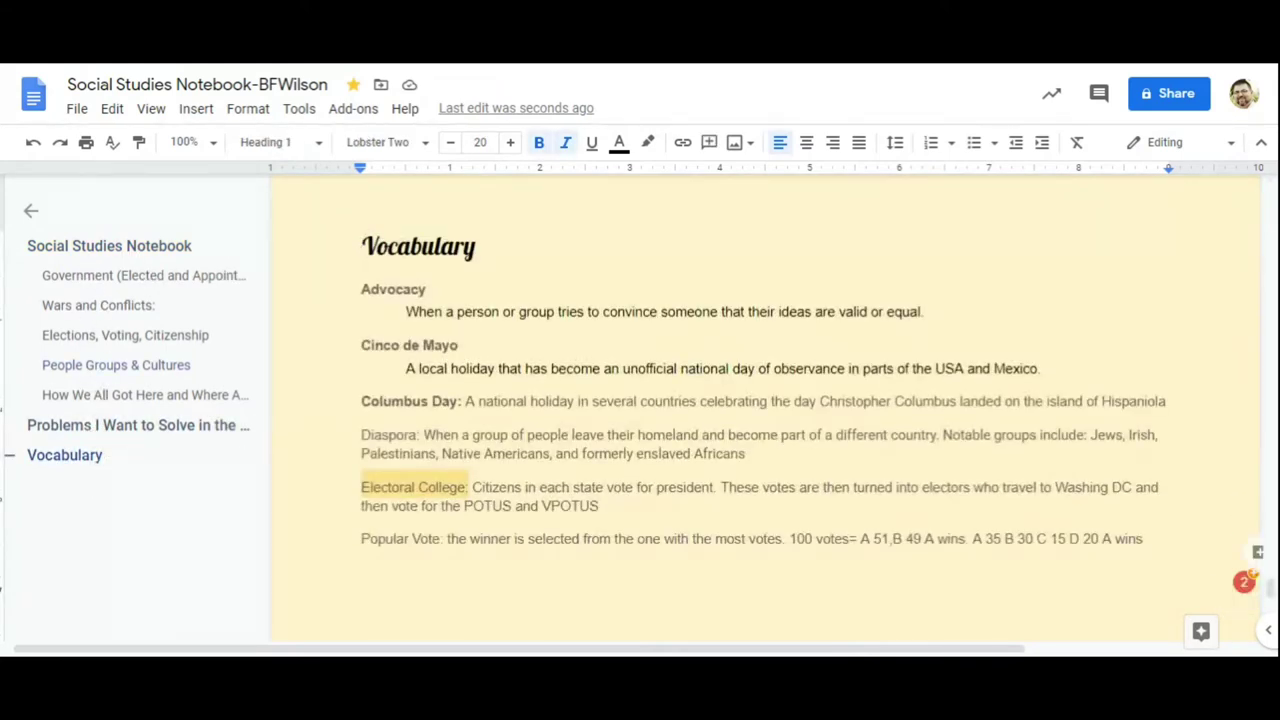
click(1148, 538)
key(Return)
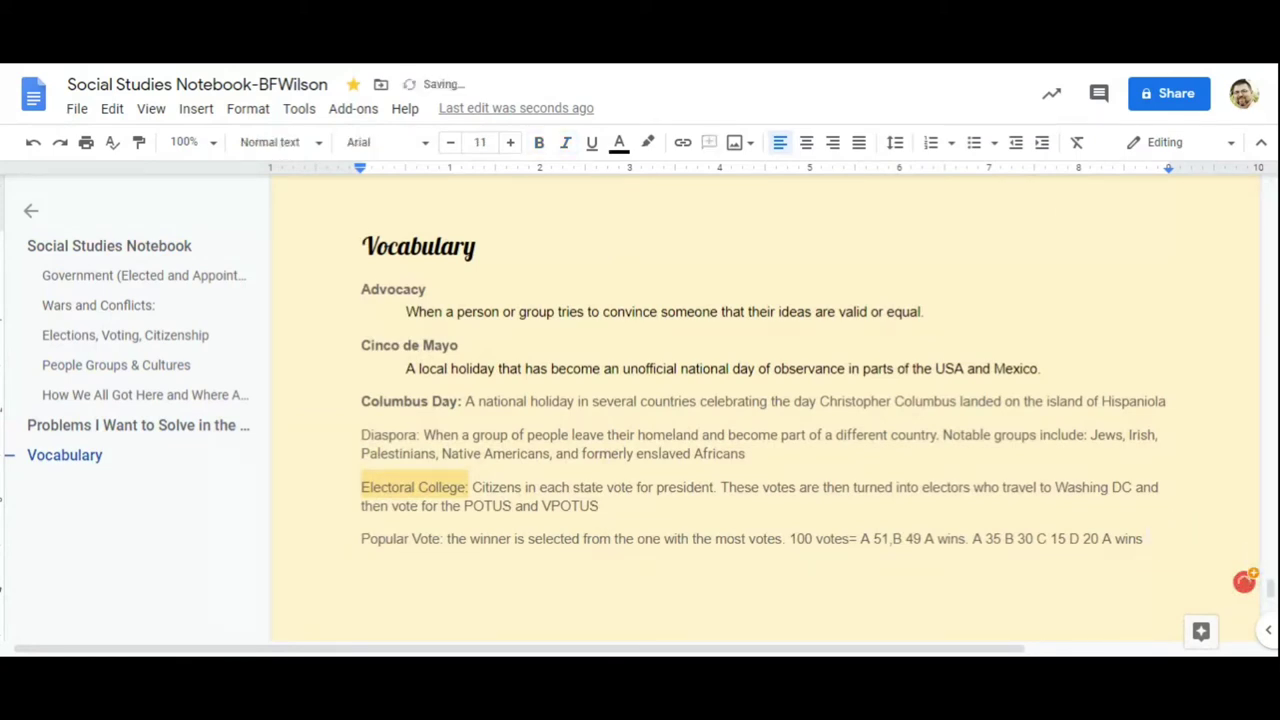
text(Electioneering)
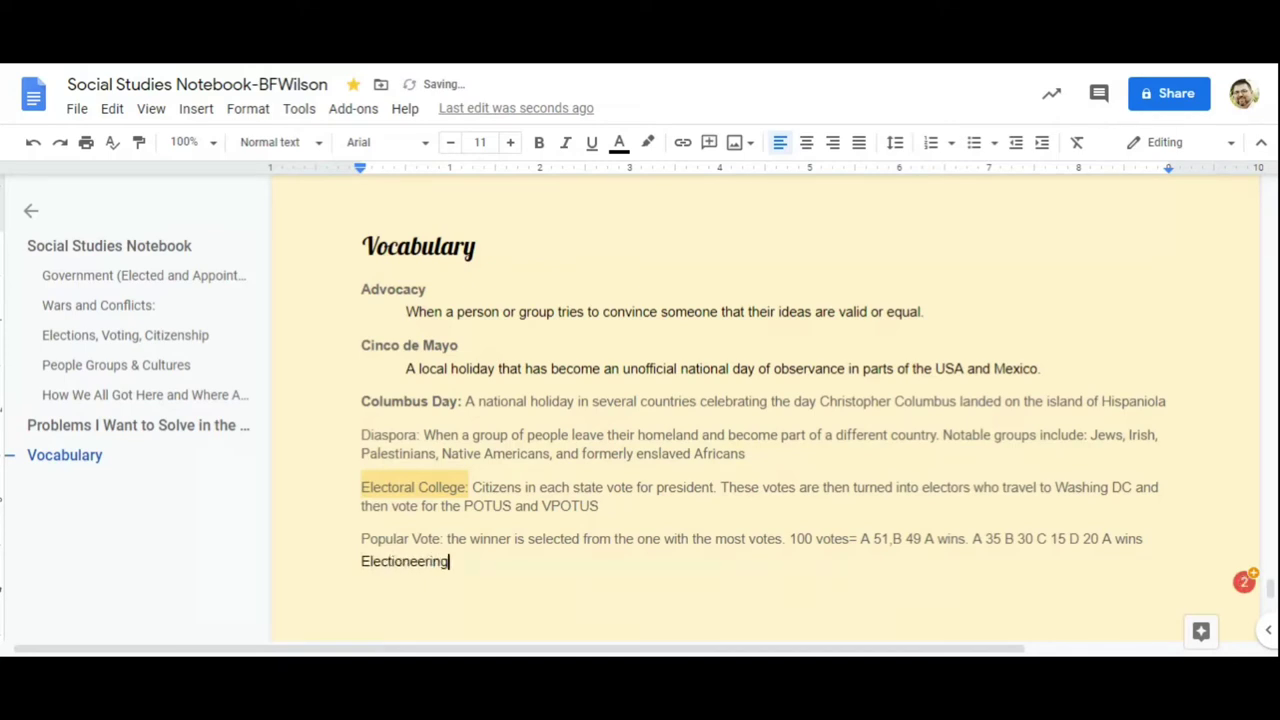
text(:)
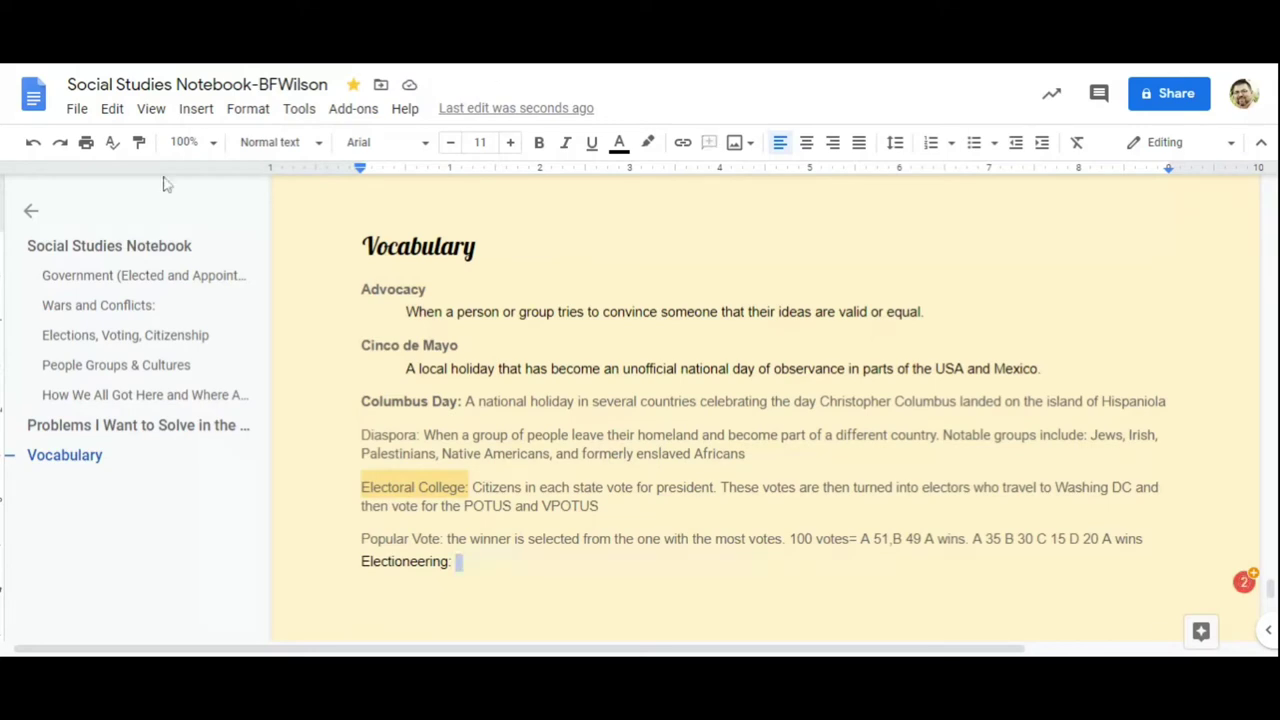
Make 'Electioneering:' a Heading 5, remove it from the outline, then show Government.
click(282, 142)
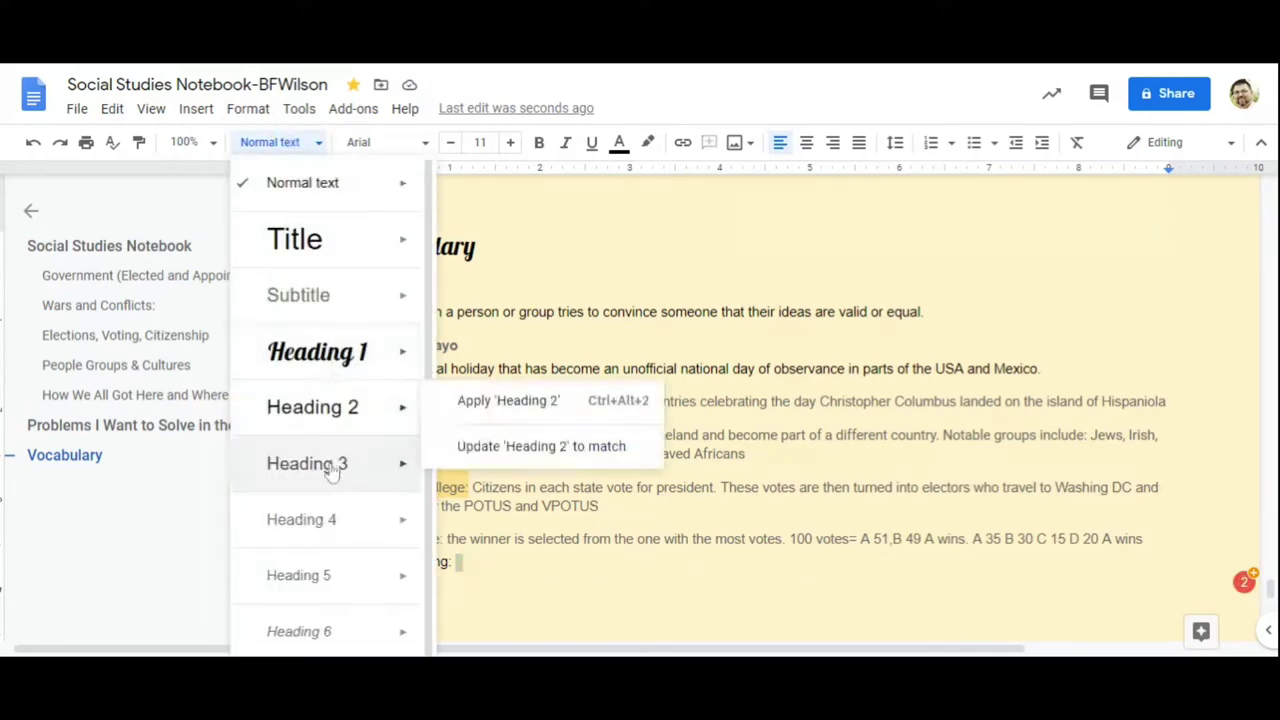
click(330, 572)
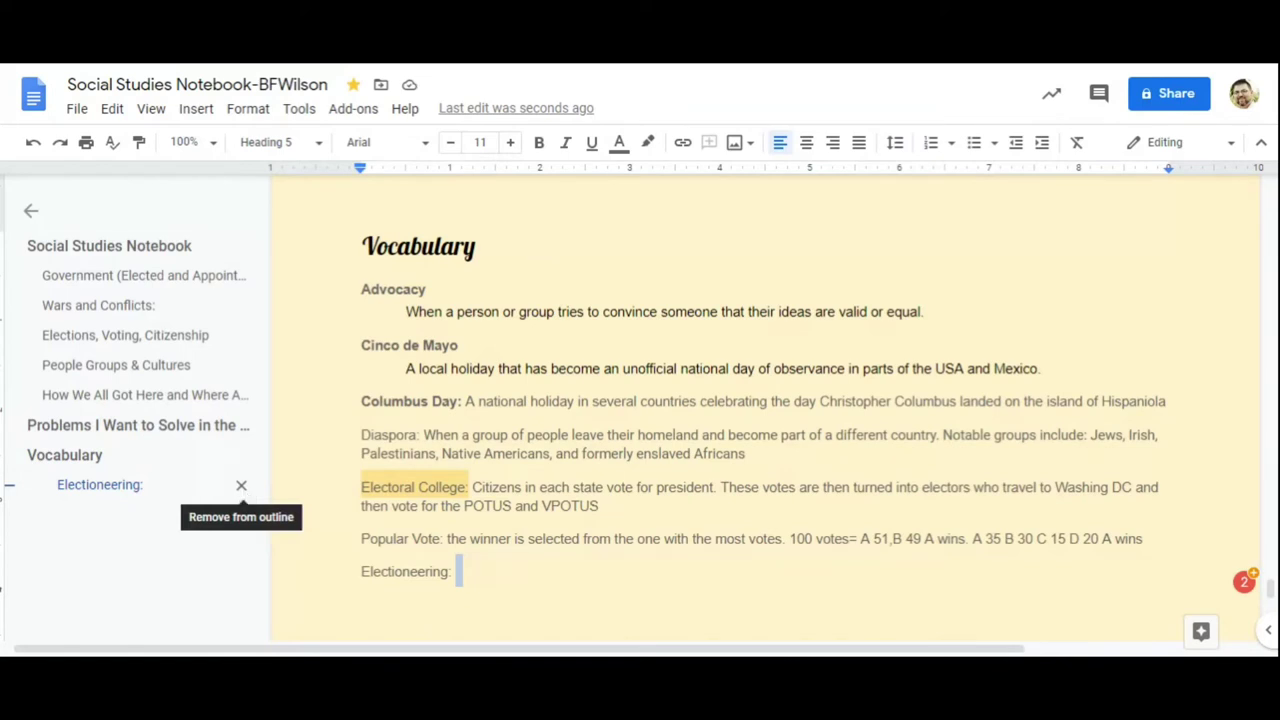
click(241, 485)
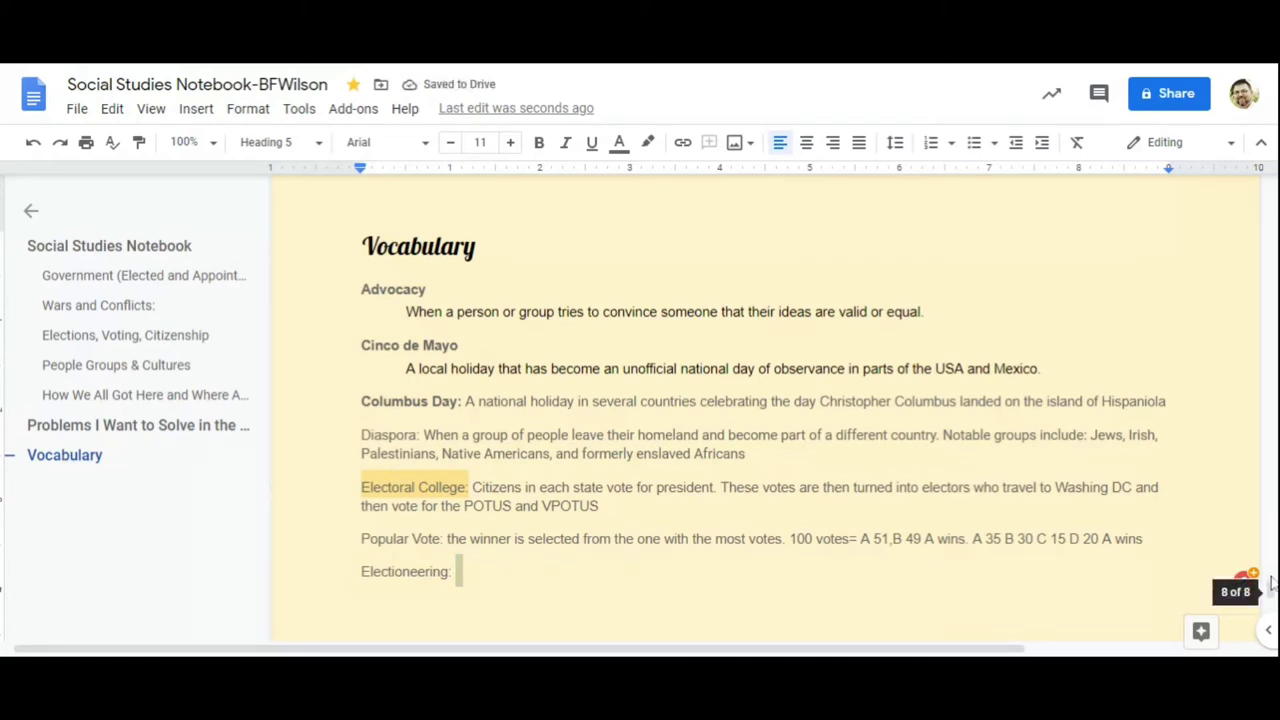
click(130, 276)
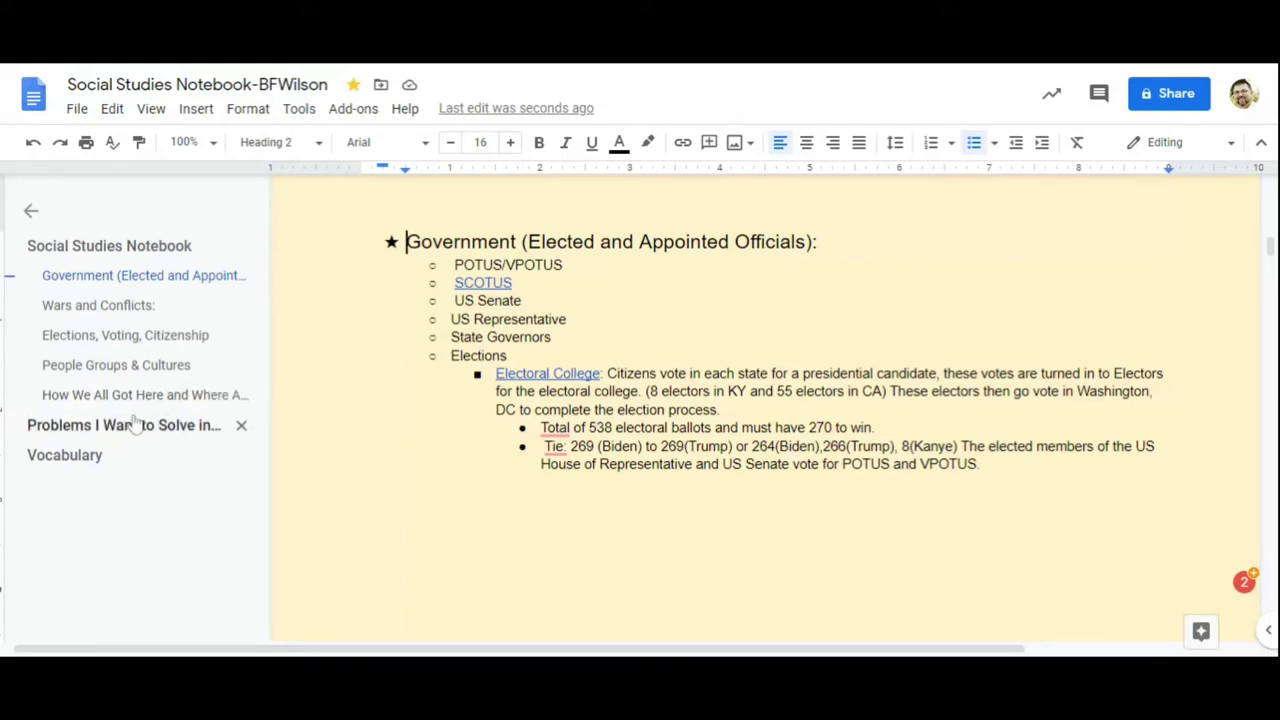
Follow the Electoral College link and resolve the comment on its definition.
click(31, 214)
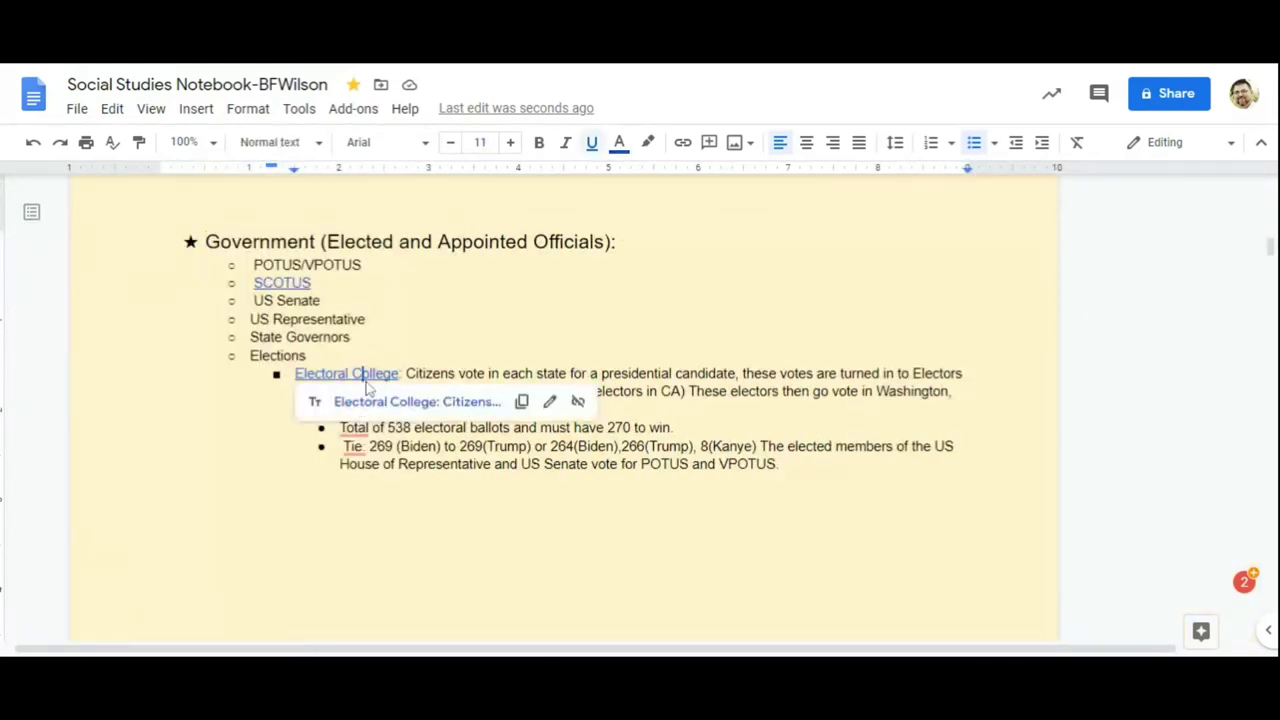
click(490, 403)
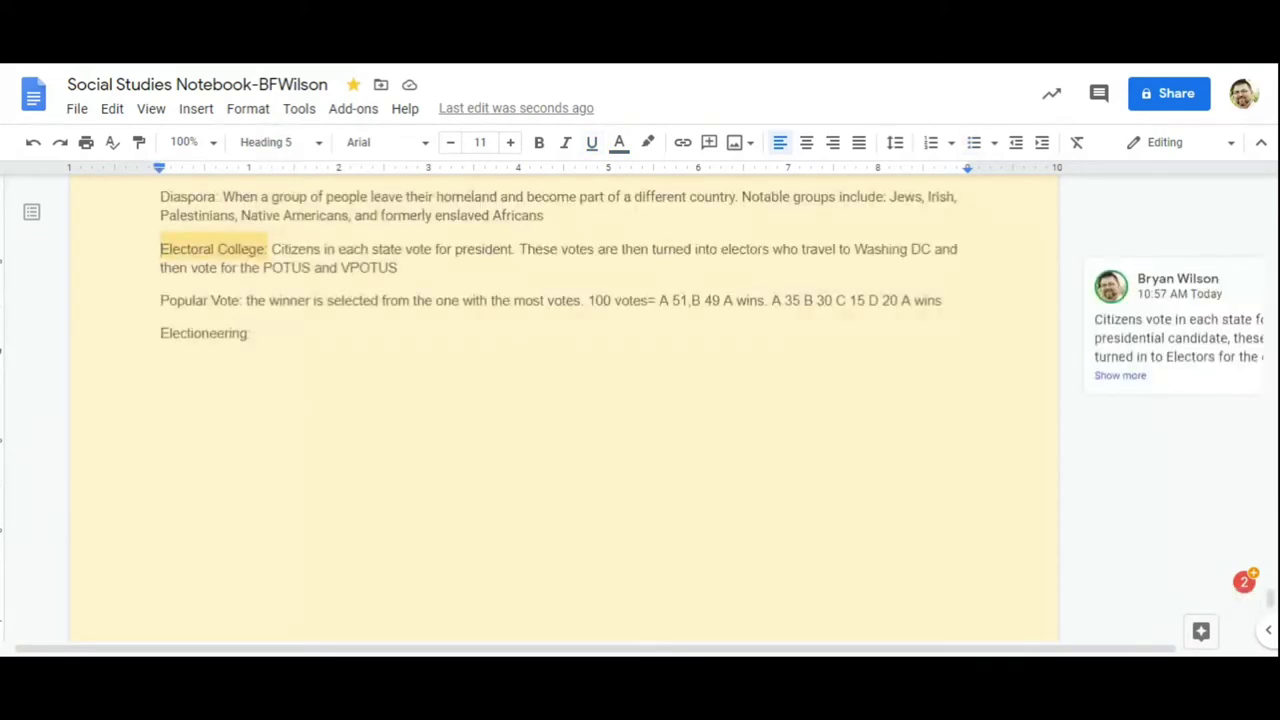
drag(726, 648, 837, 650)
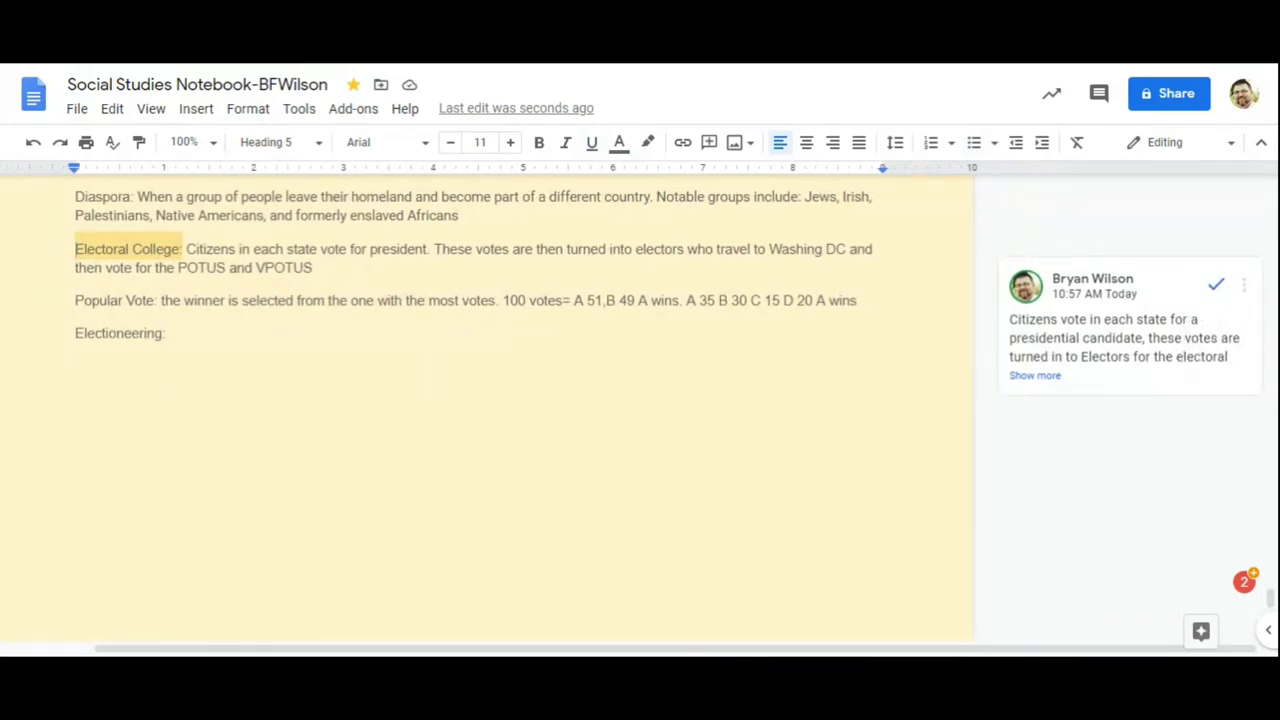
click(1038, 380)
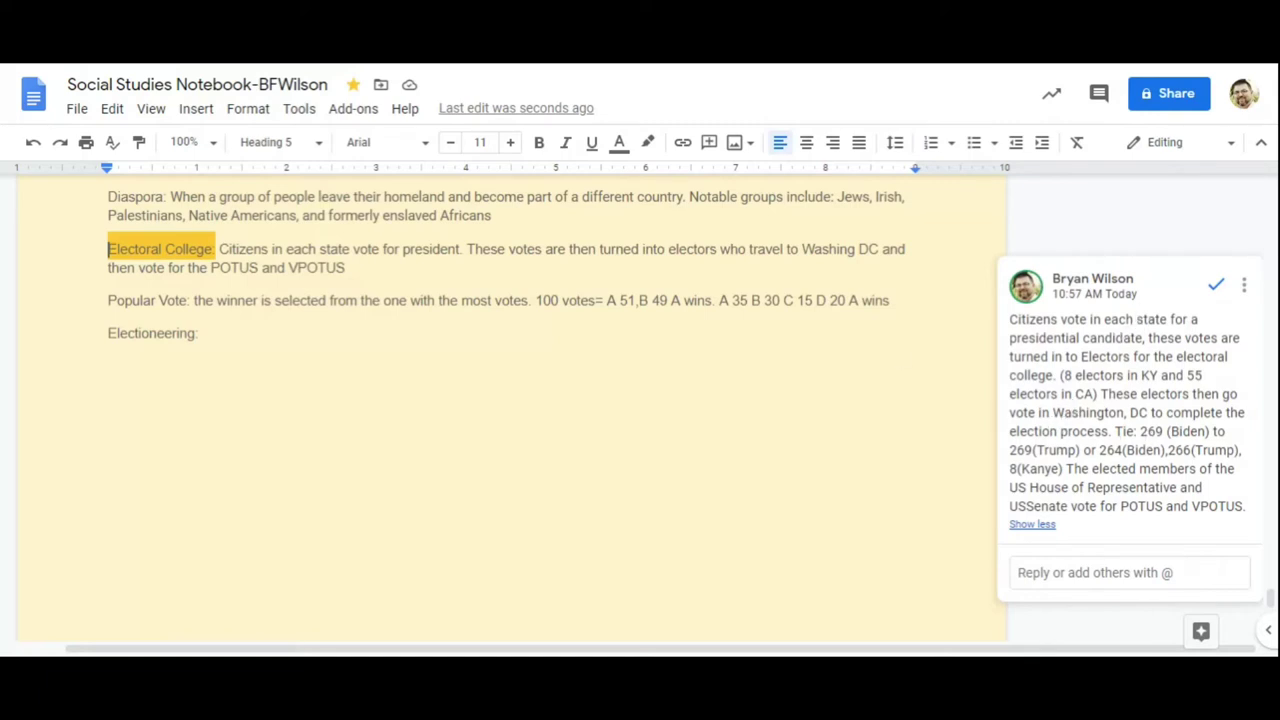
key(Escape)
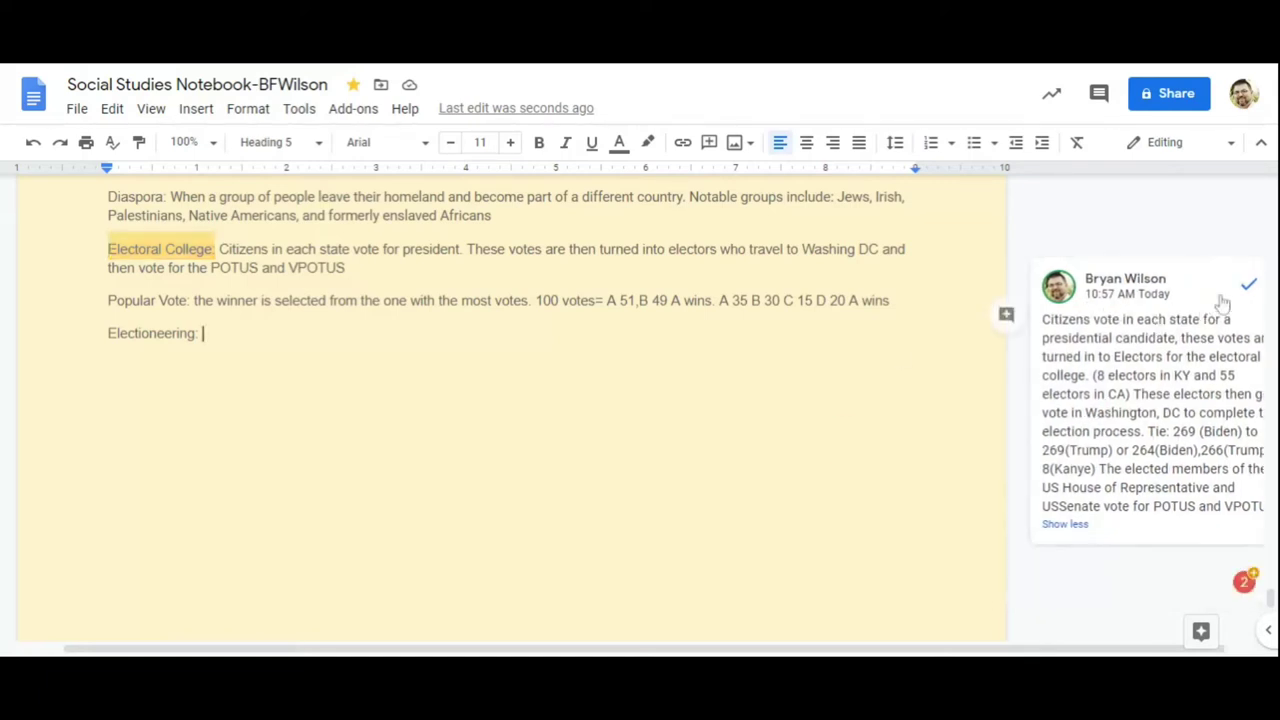
click(1249, 288)
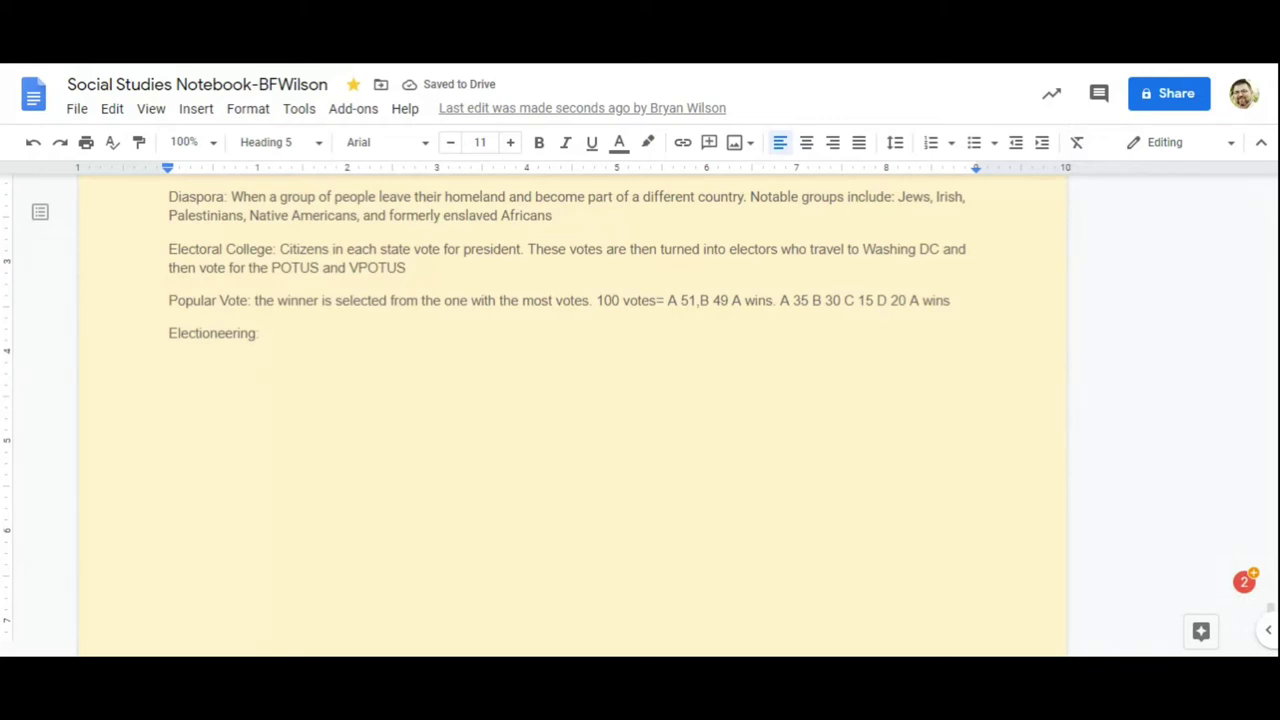
key(ctrl+End)
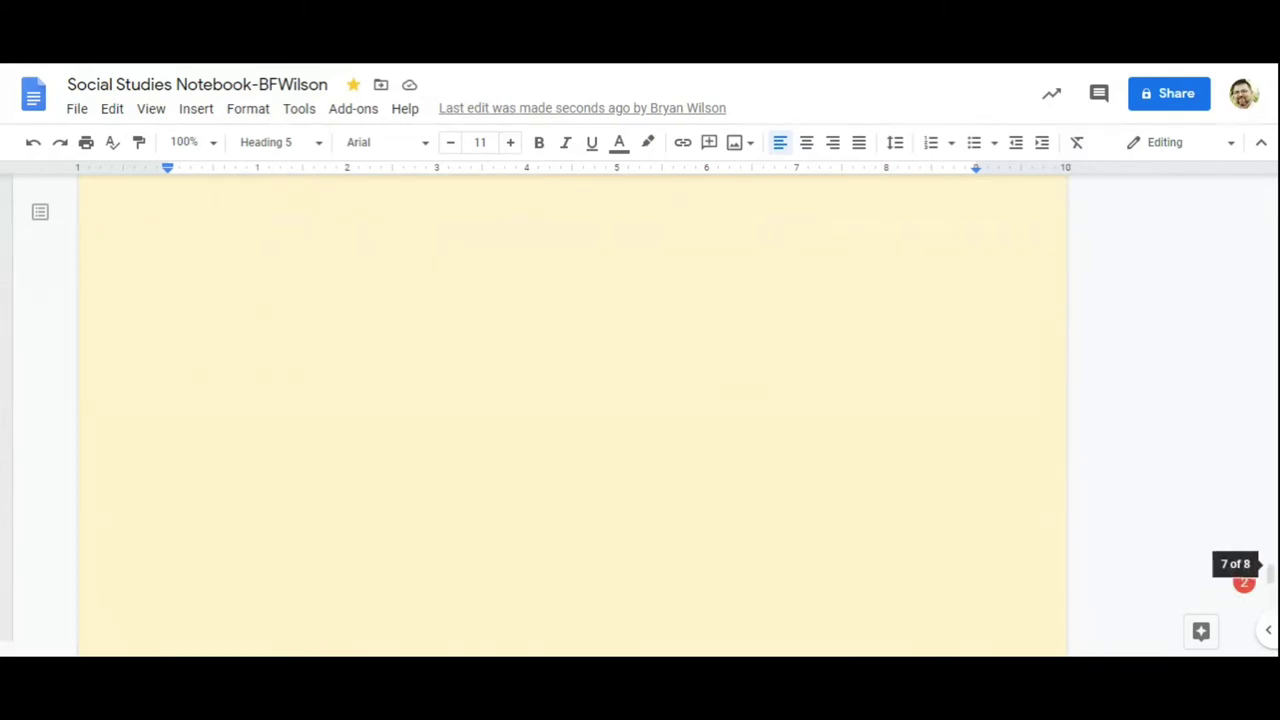
Set the Elections line in the Government notes to Heading 4.
click(40, 211)
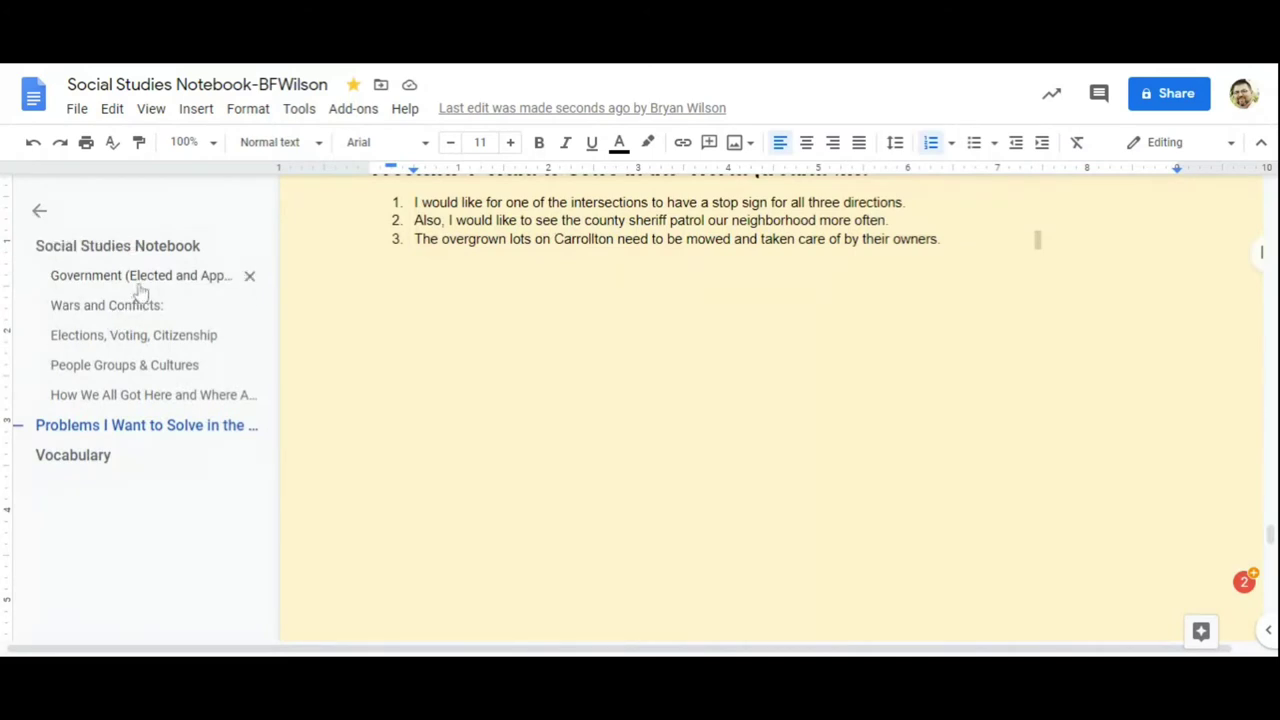
click(152, 337)
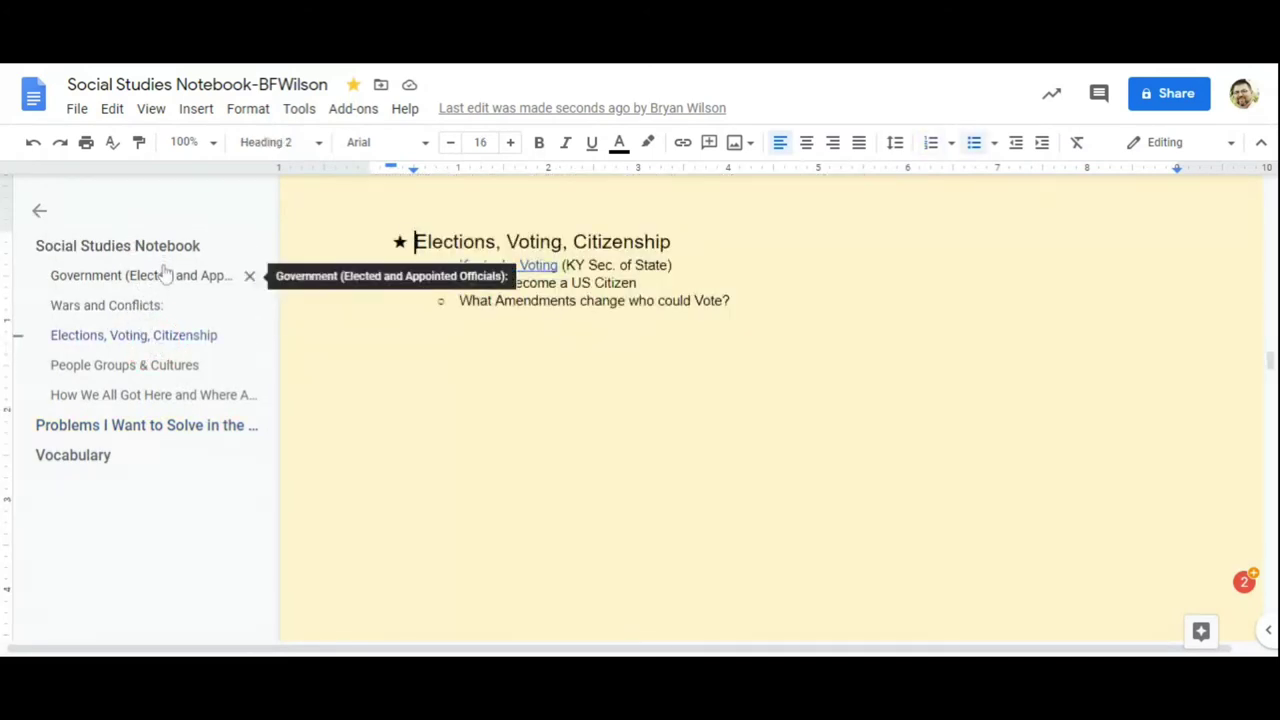
click(192, 283)
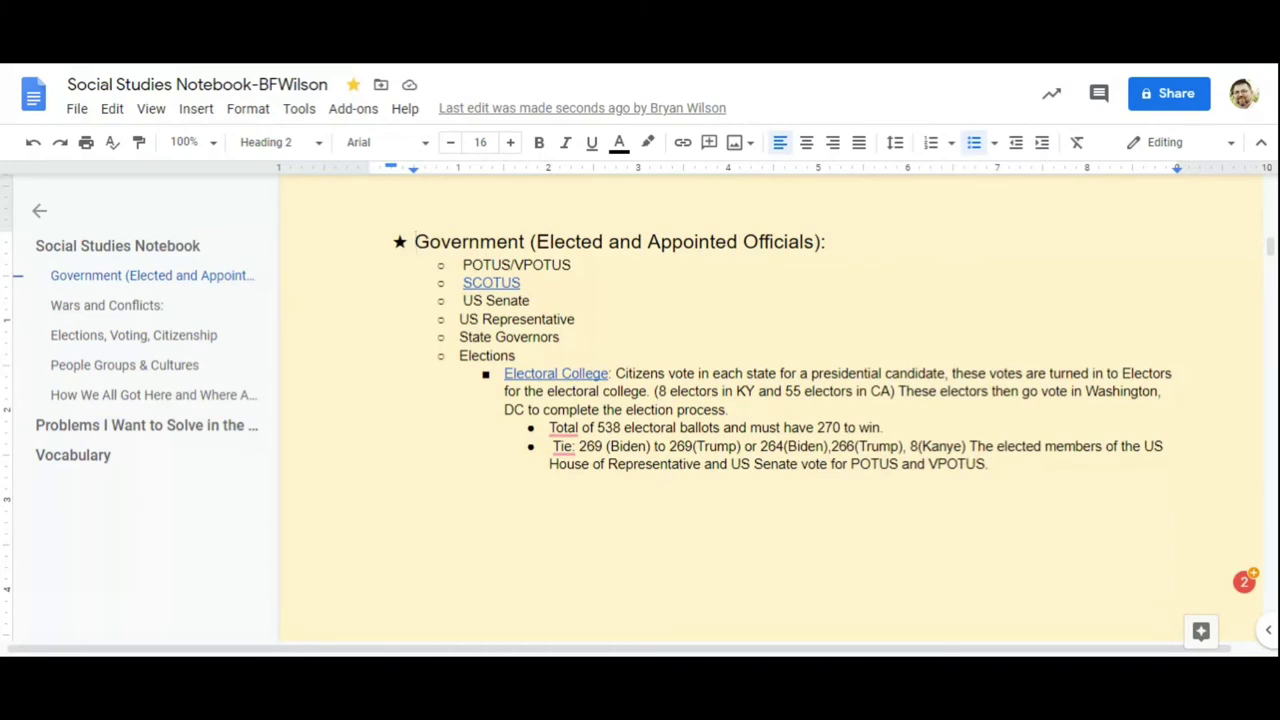
click(487, 355)
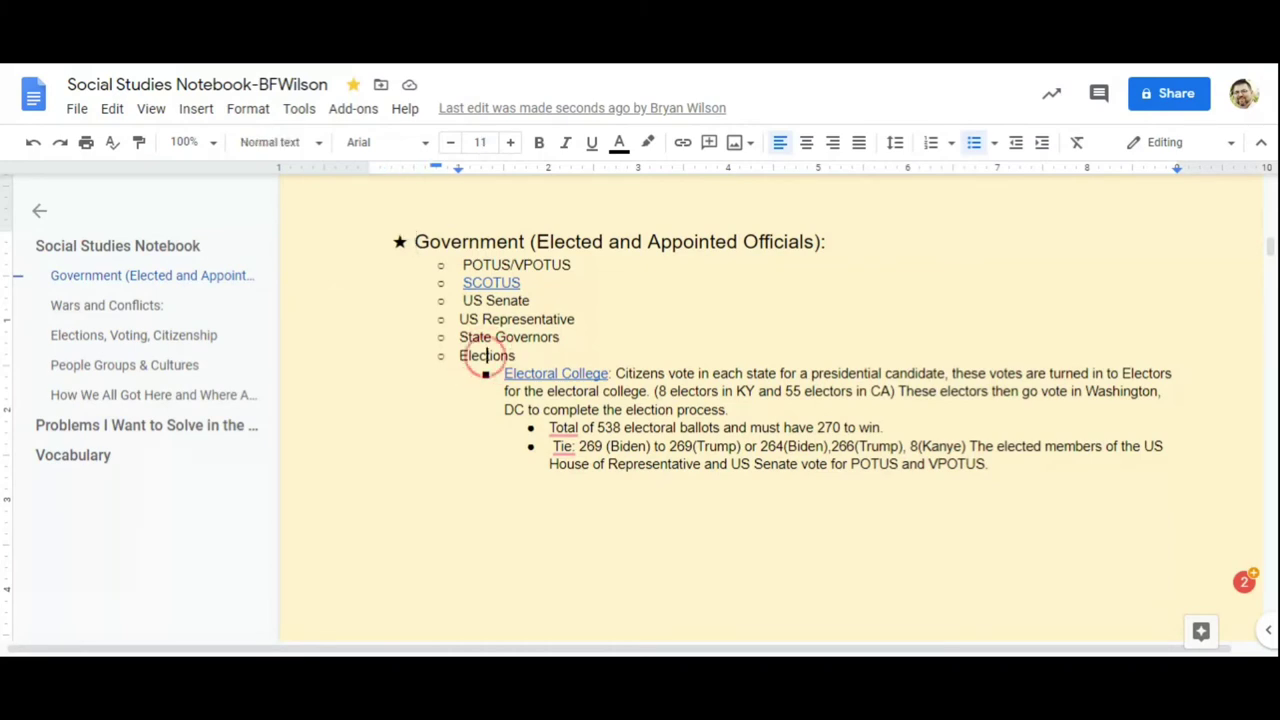
click(313, 150)
mouse_move(338, 626)
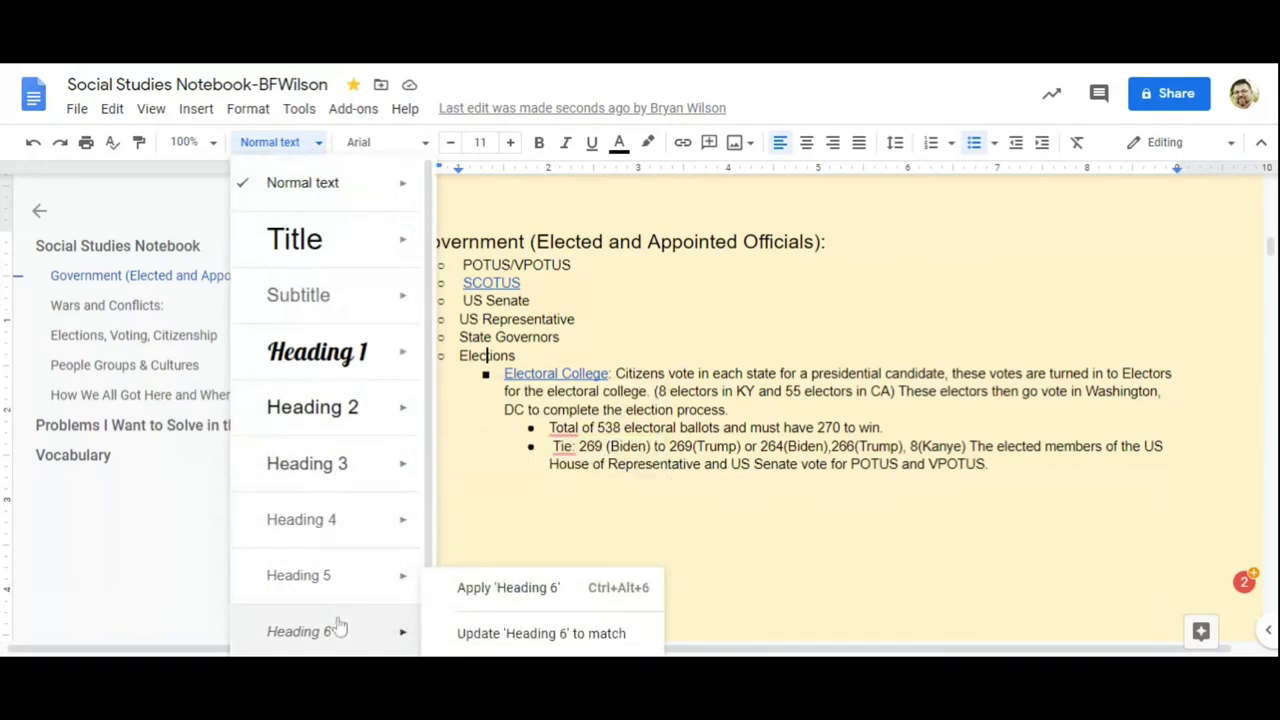
click(364, 516)
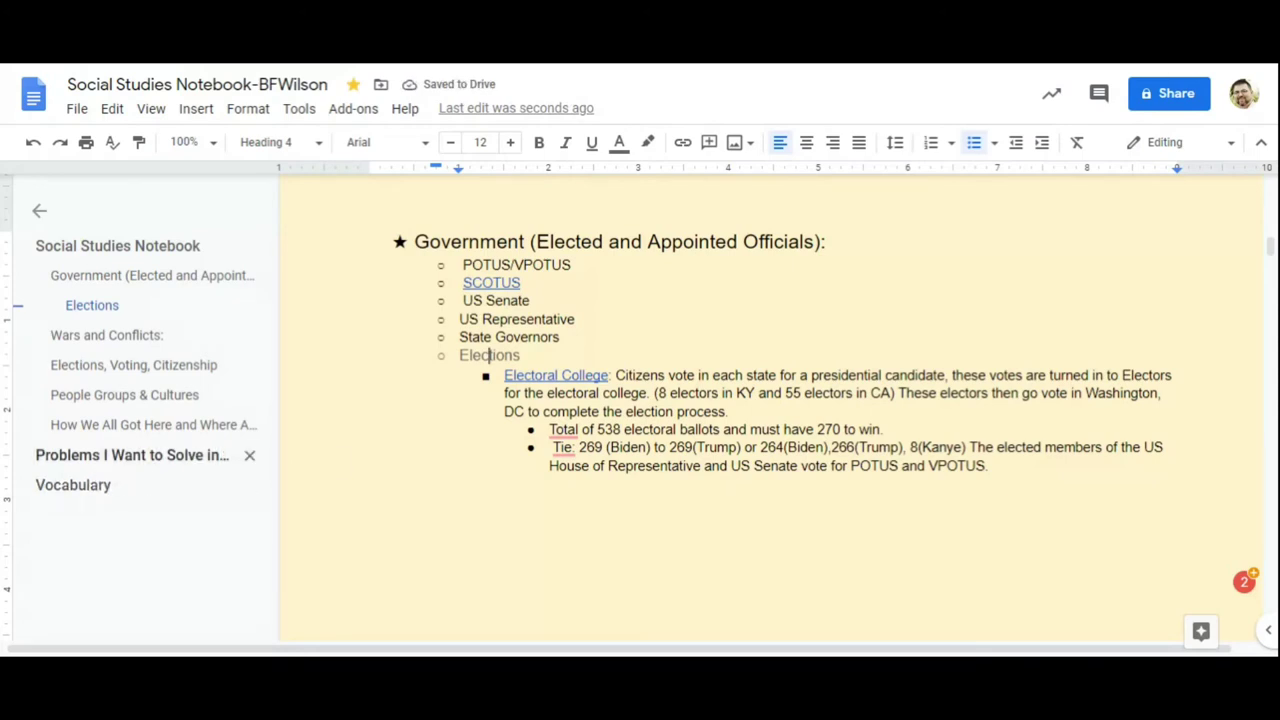
click(532, 376)
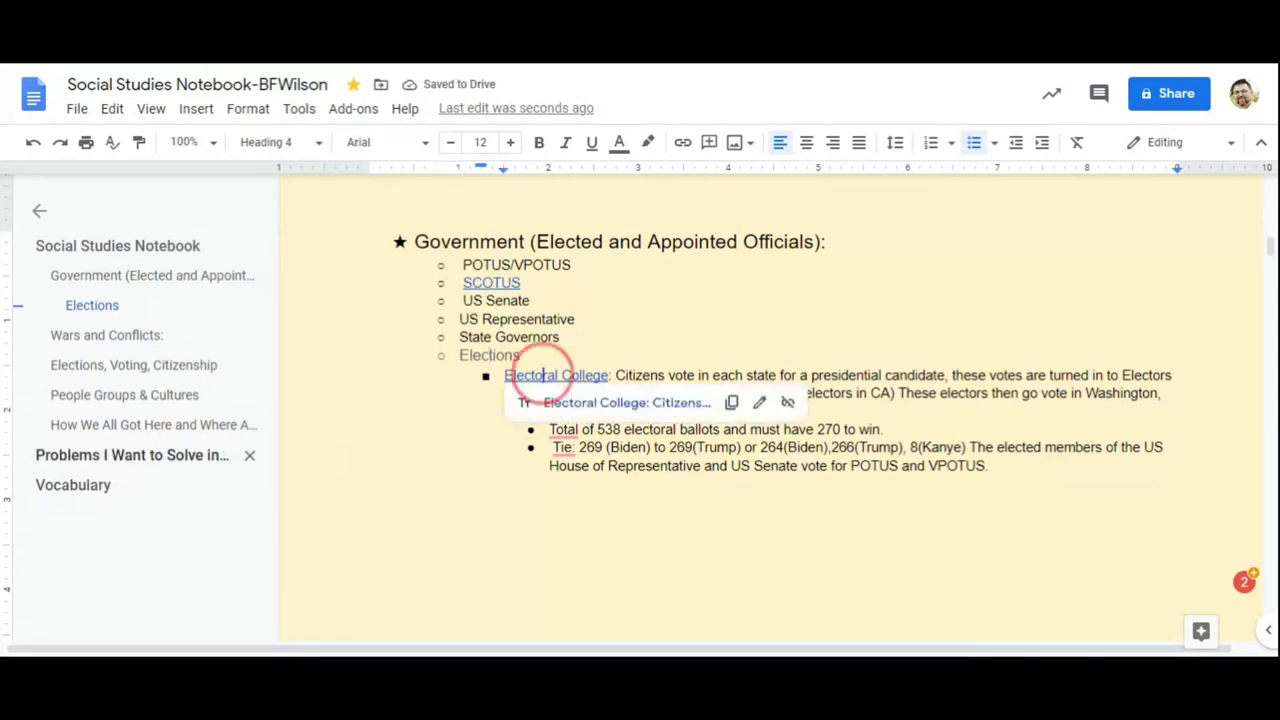
End the Electoral College definition in Vocabulary with '(See here for more details)'.
click(624, 404)
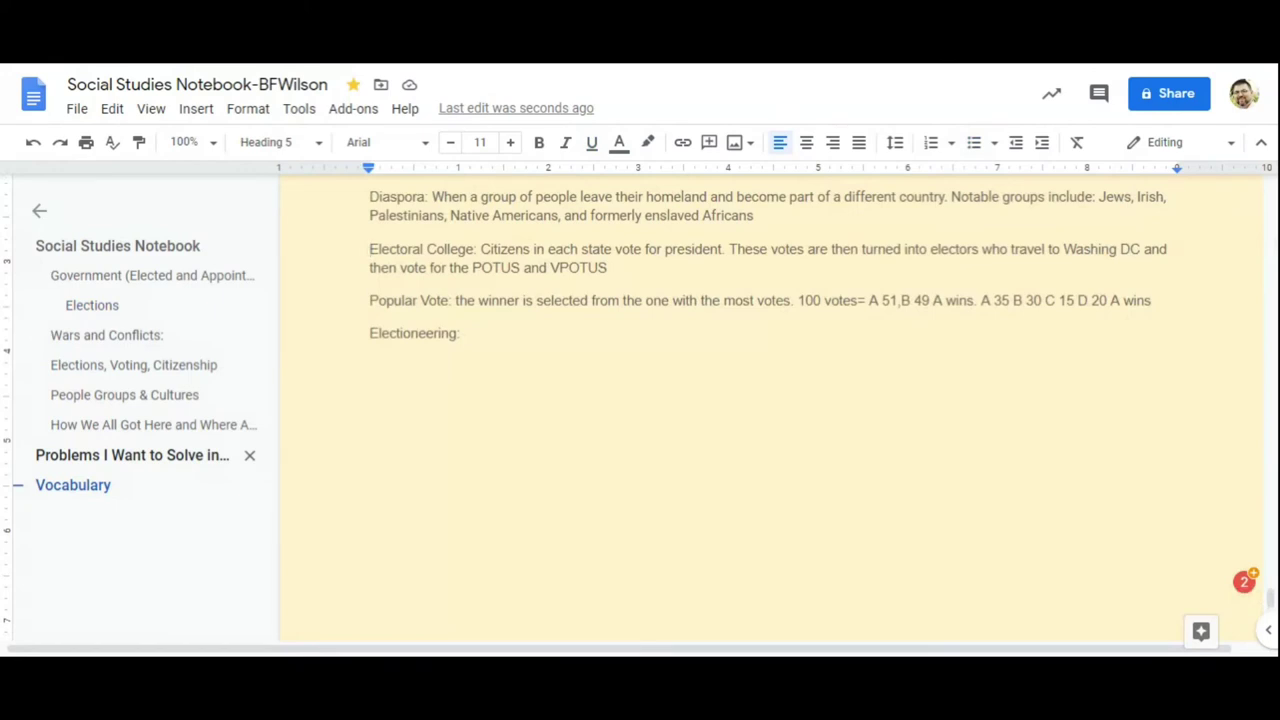
click(610, 268)
text((See )
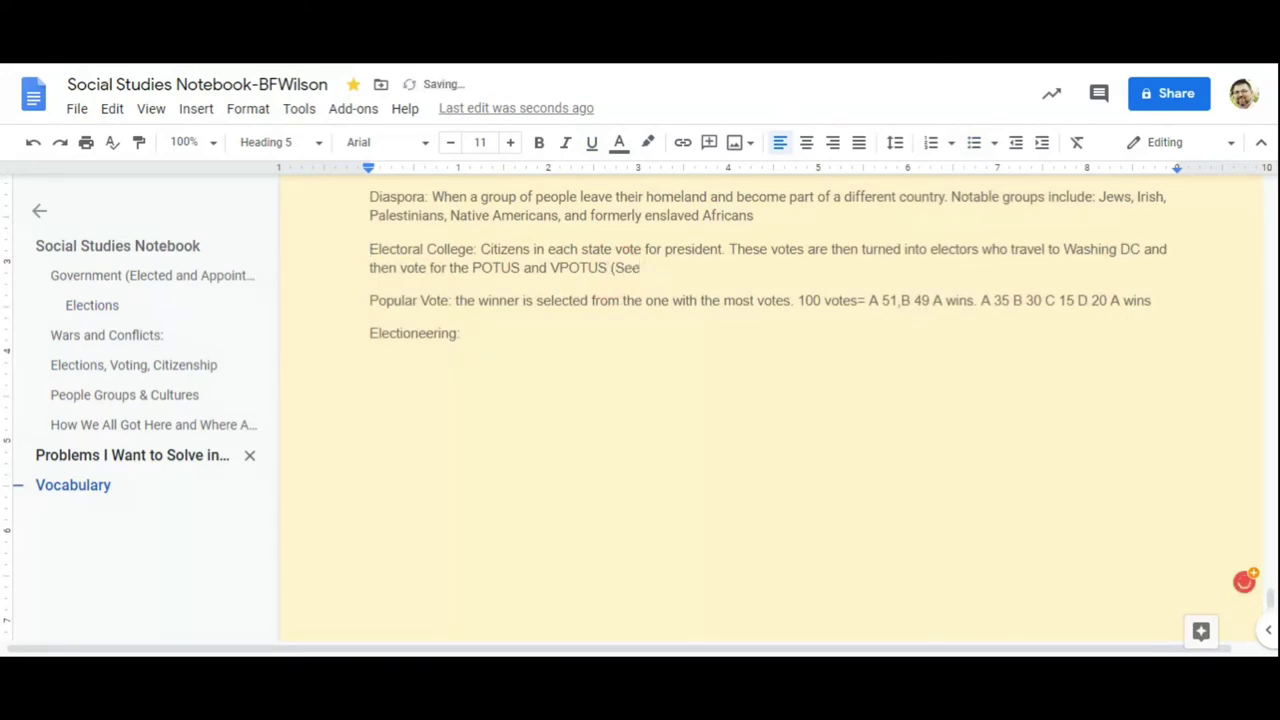
text(here for more)
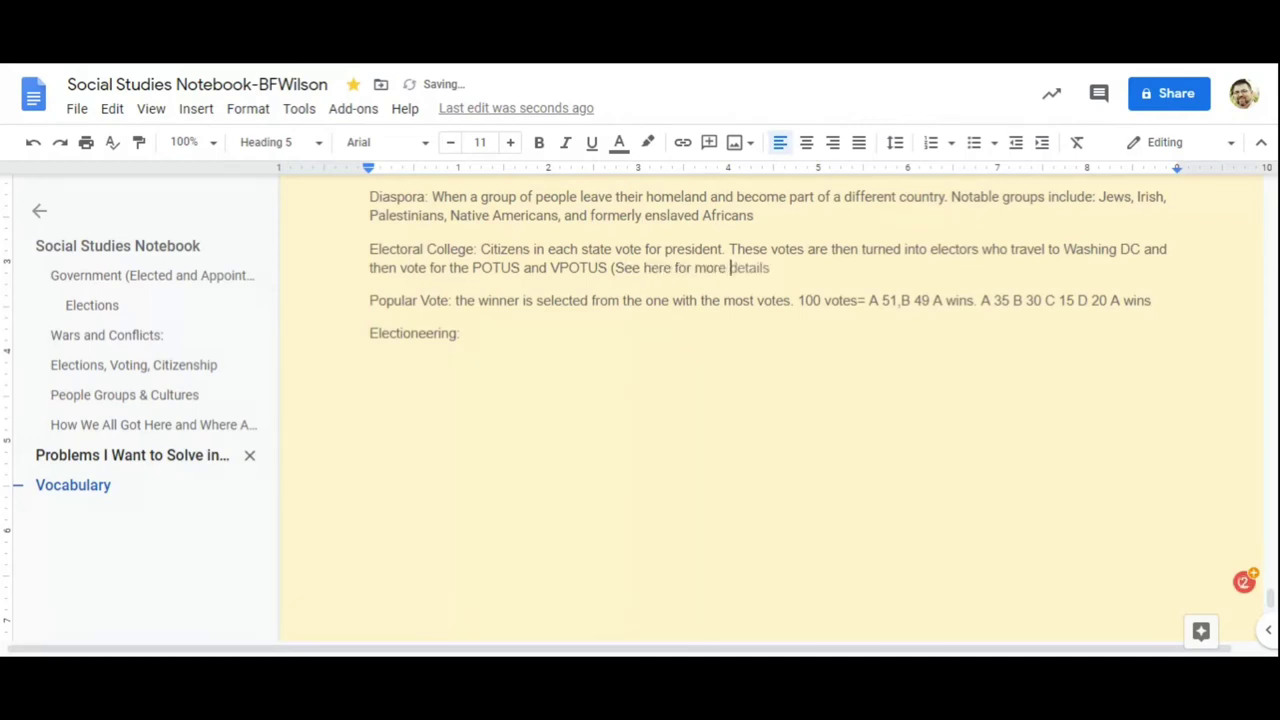
key(Tab)
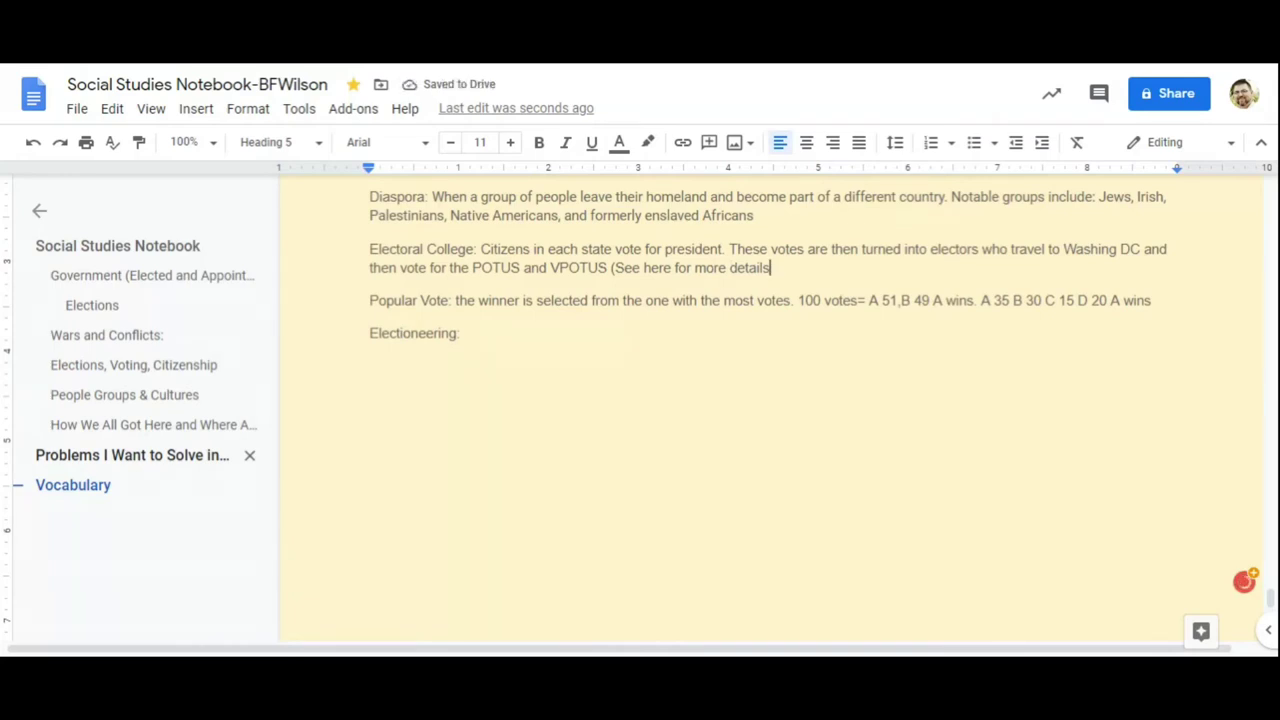
text())
Link the word 'here' to the Government heading, then follow the link to check it.
drag(641, 268, 672, 268)
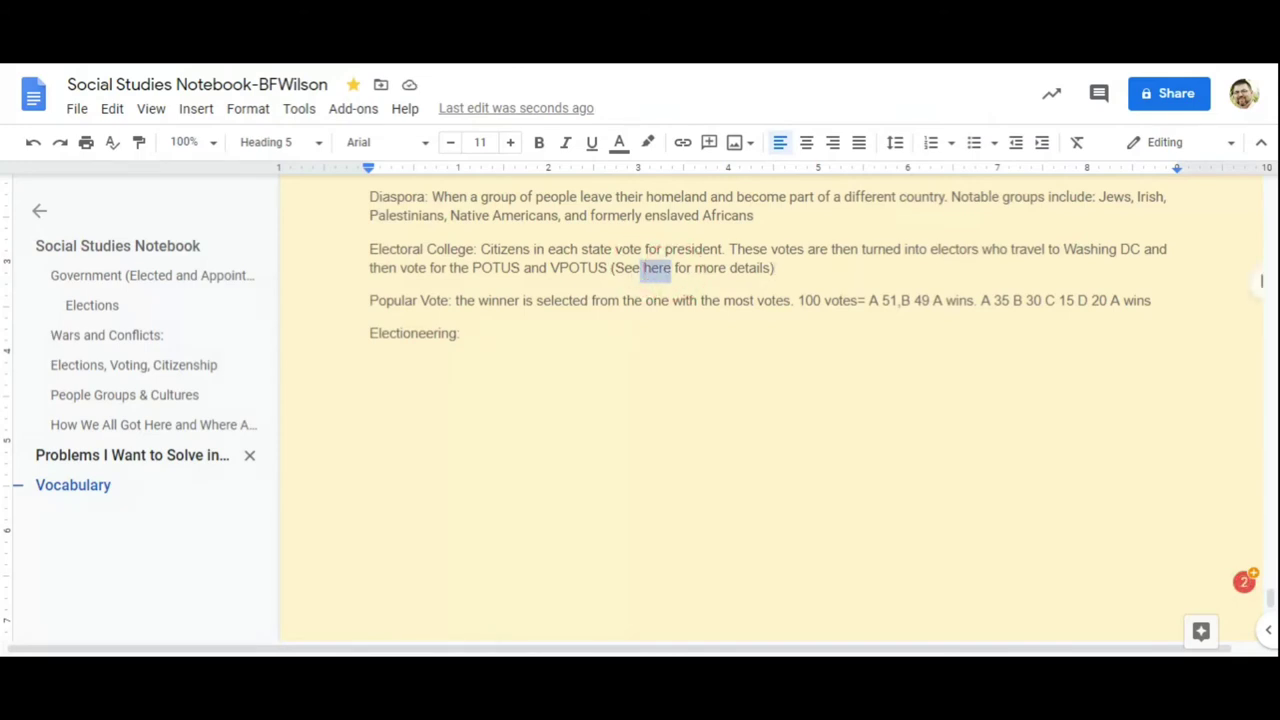
click(683, 142)
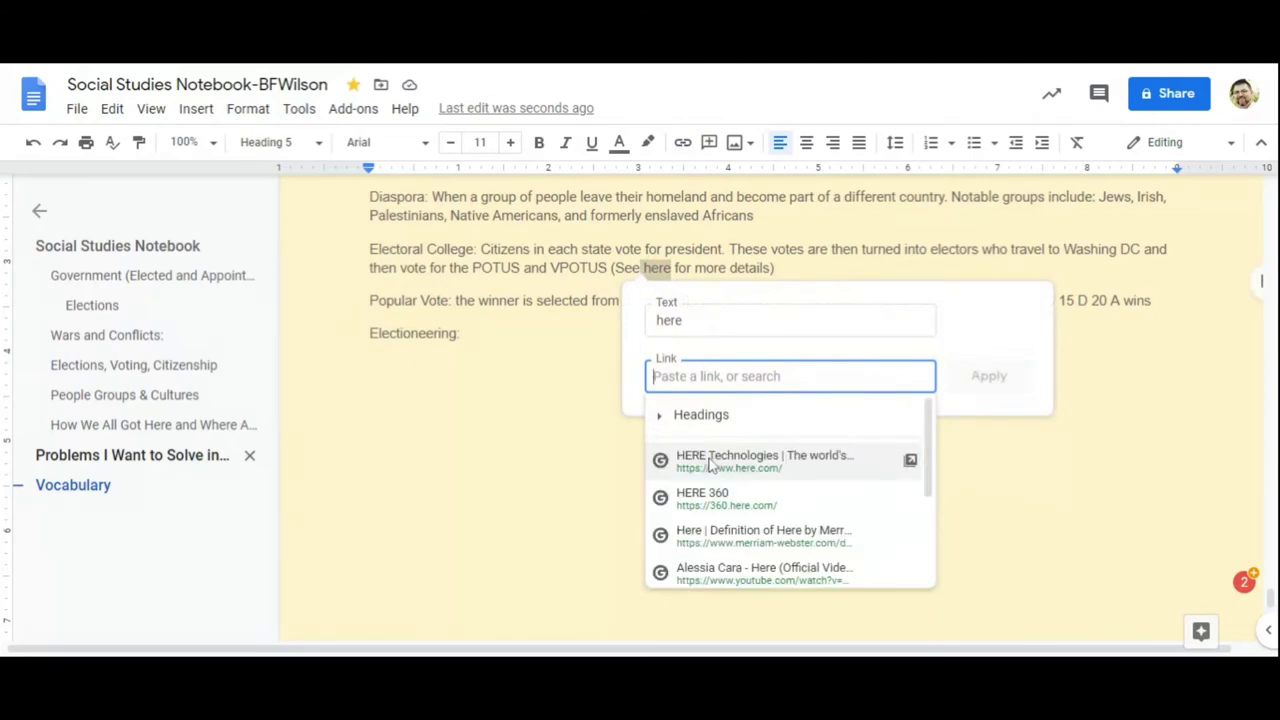
click(707, 428)
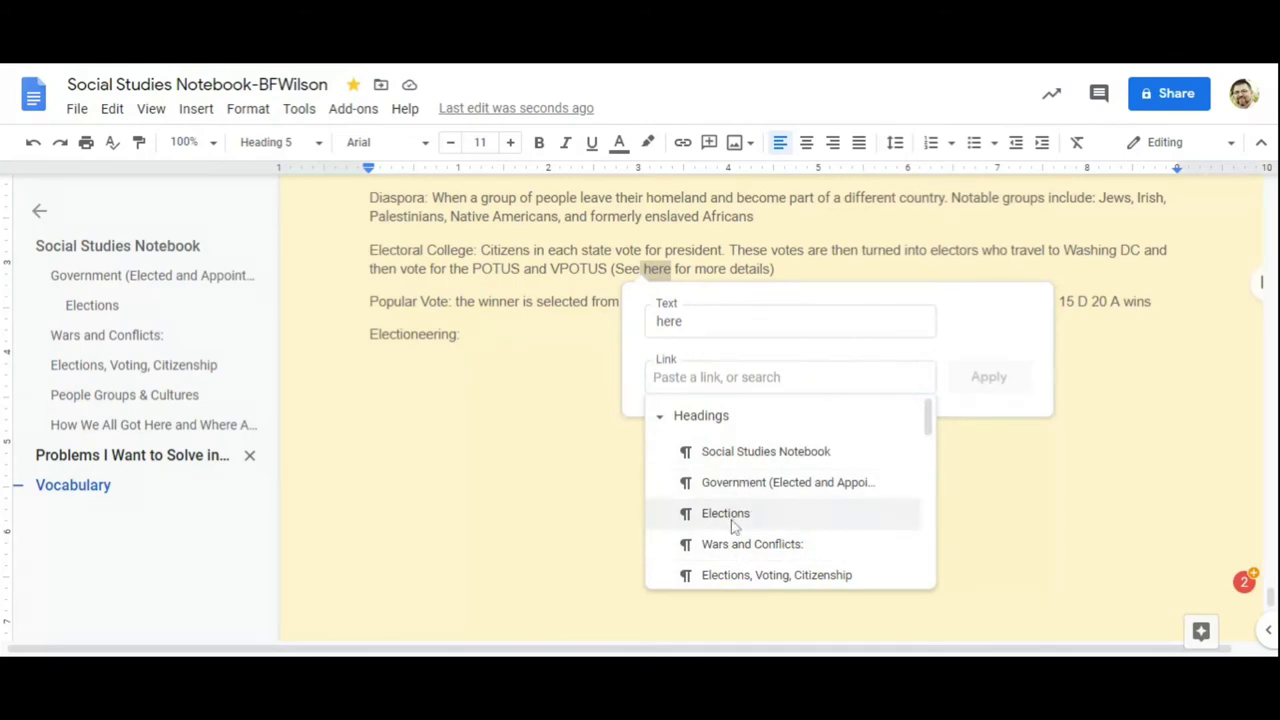
click(743, 490)
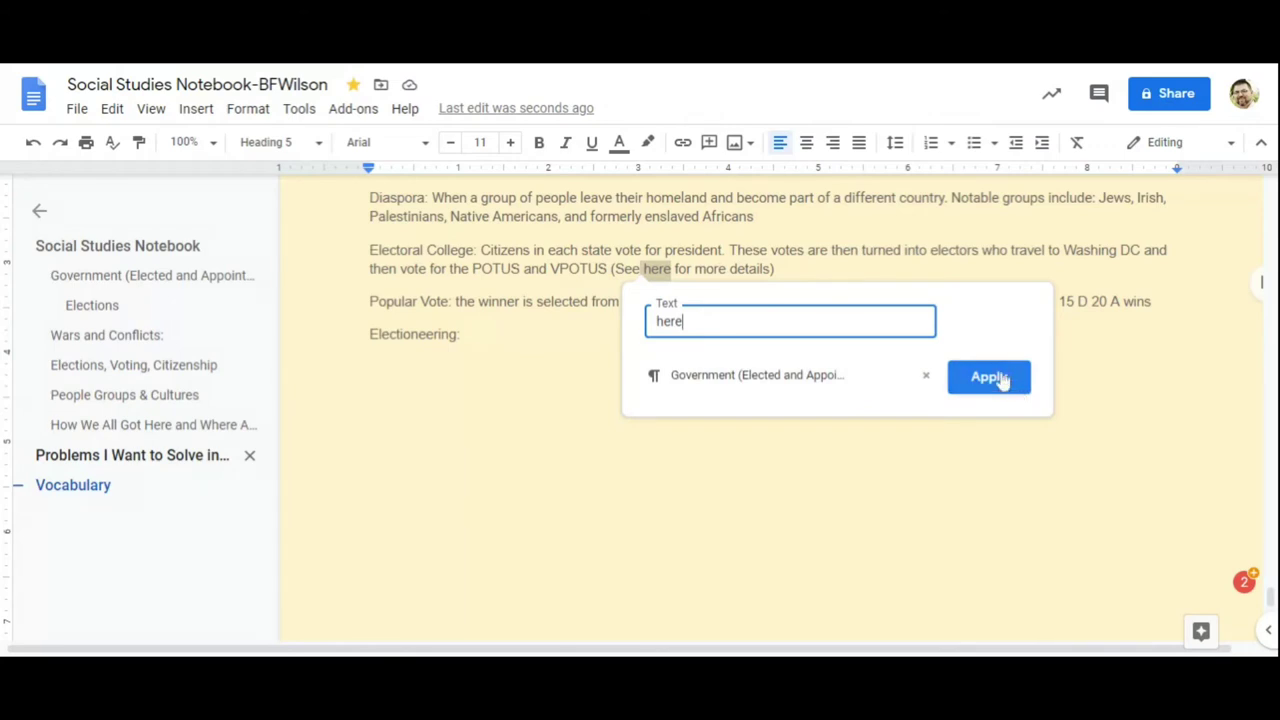
click(1003, 381)
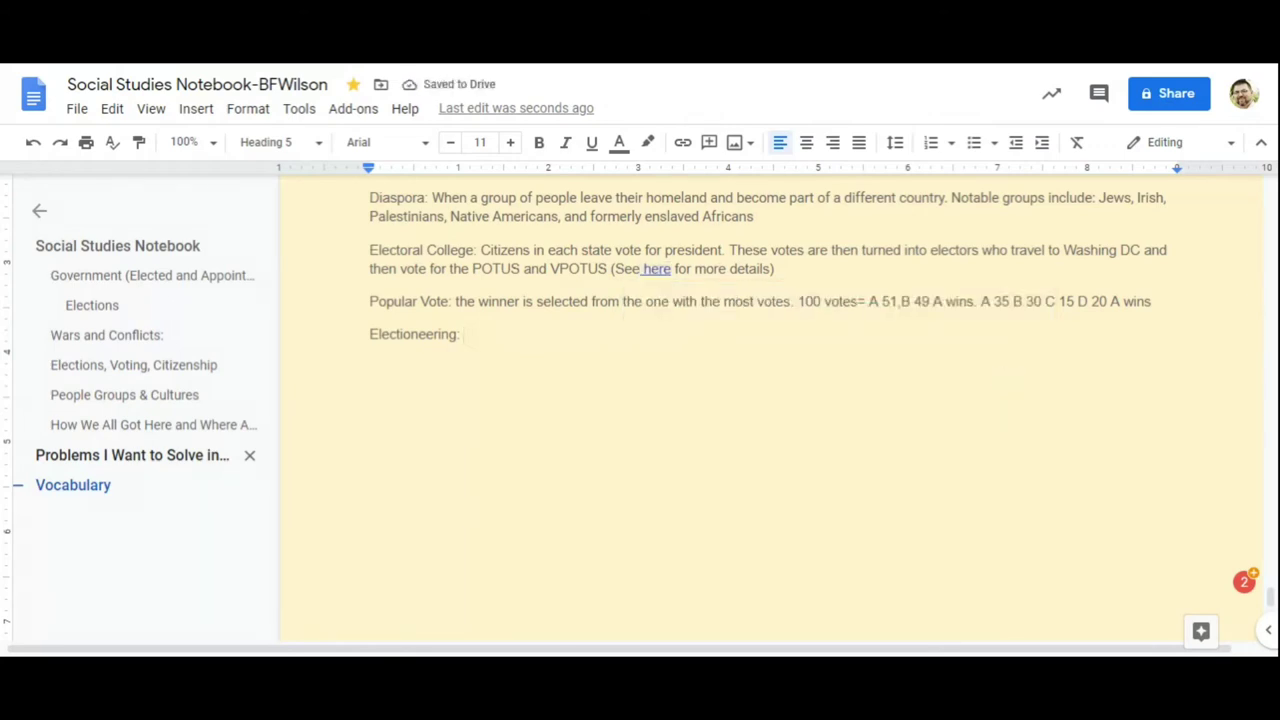
click(656, 269)
click(800, 296)
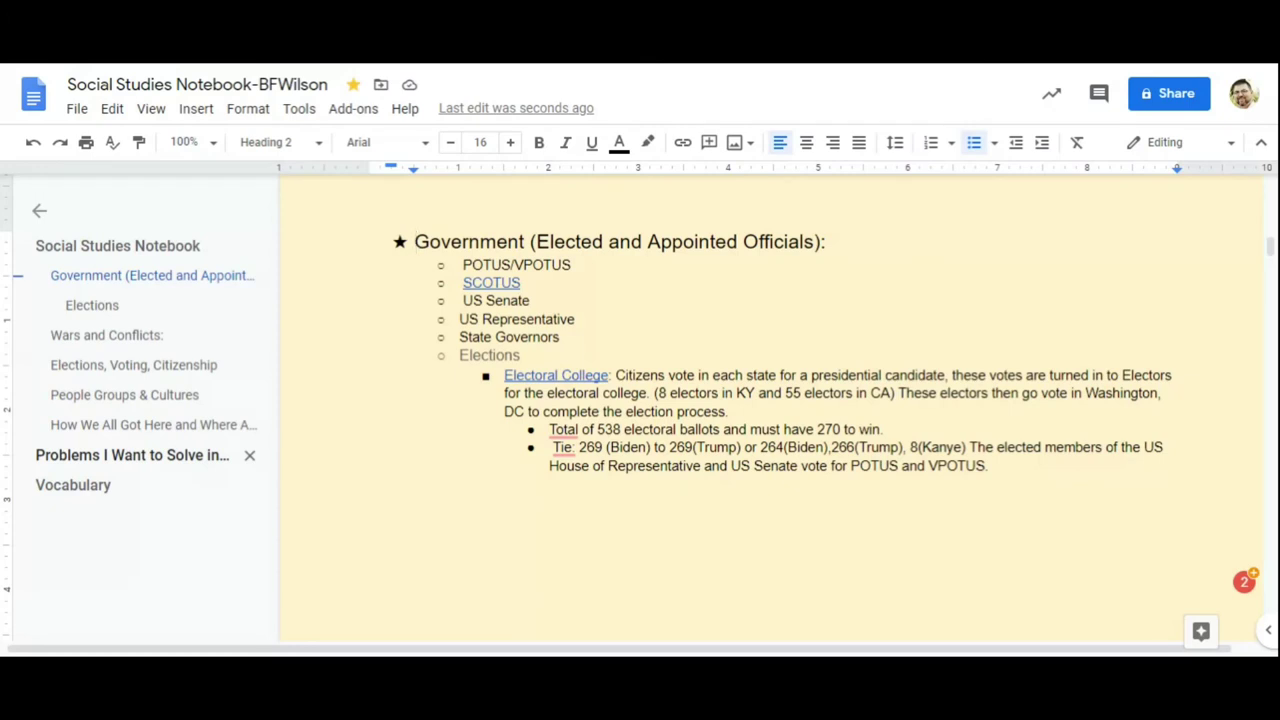
Add a new unbulleted empty line after the Tie bullet.
click(989, 465)
key(Return)
key(BackSpace)
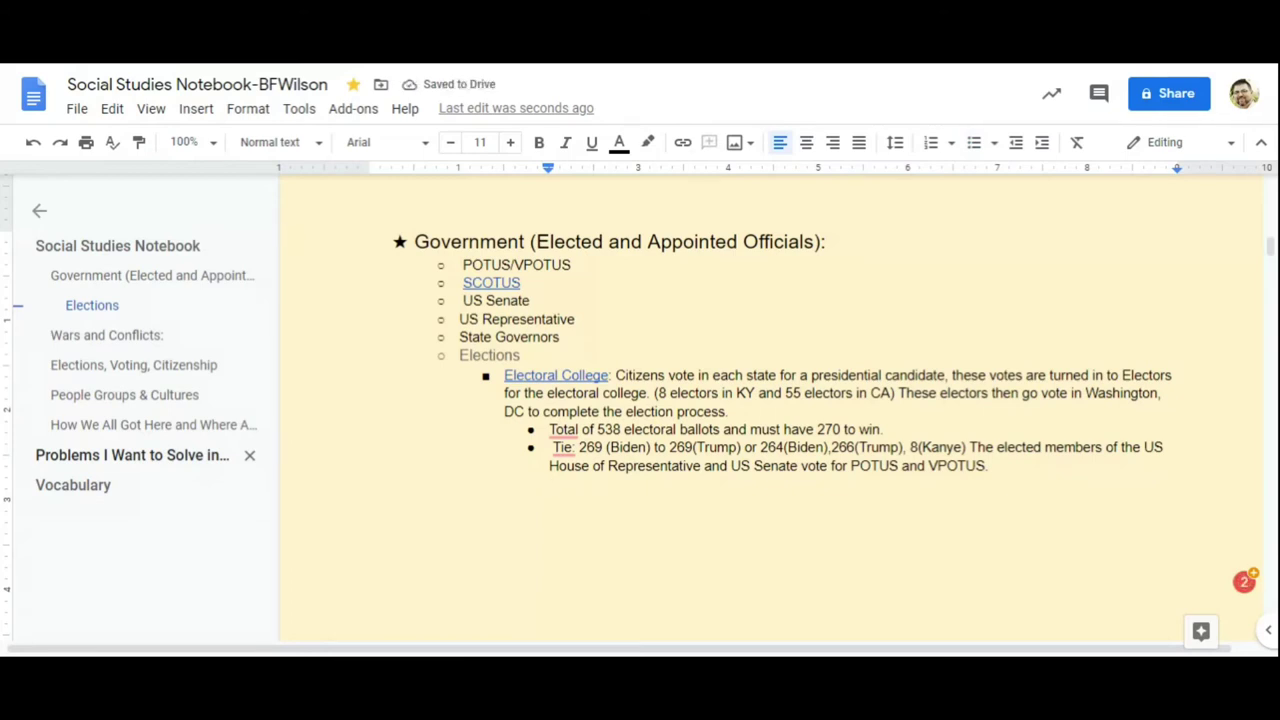
Search the web for 'electoral college map' images and preview the grey Electoral College 2016 map.
click(198, 110)
mouse_move(269, 149)
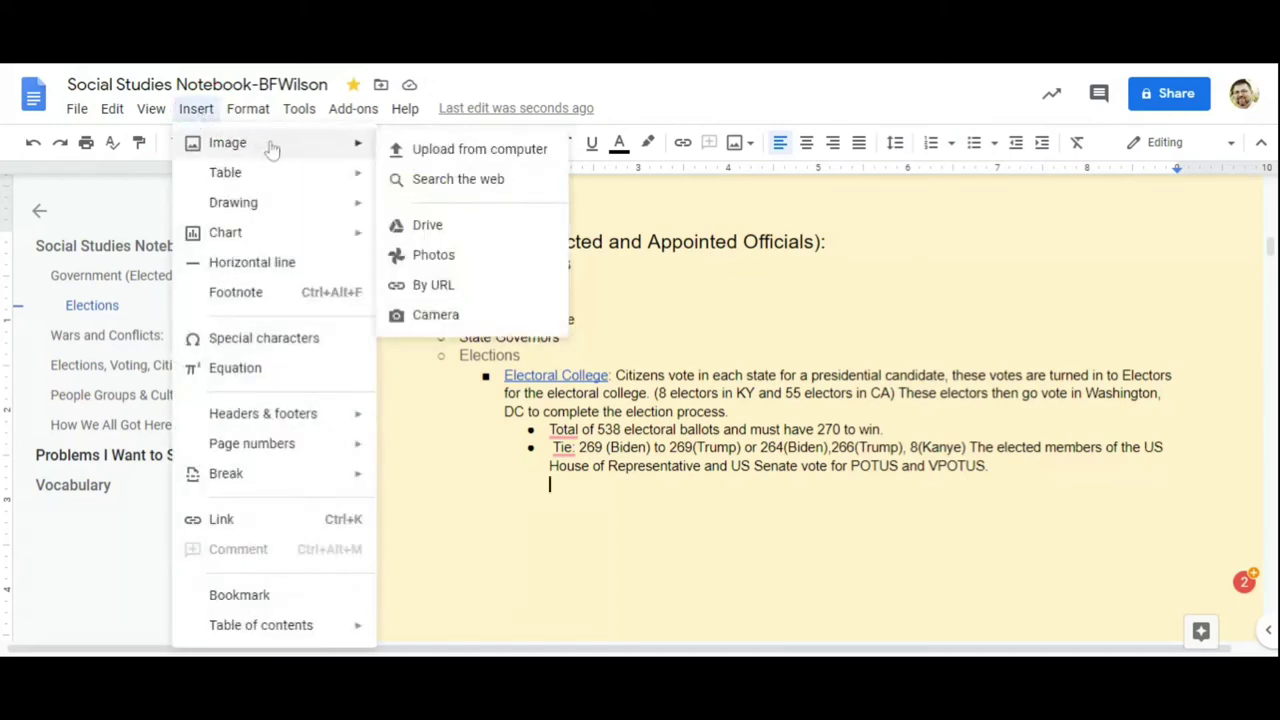
click(458, 183)
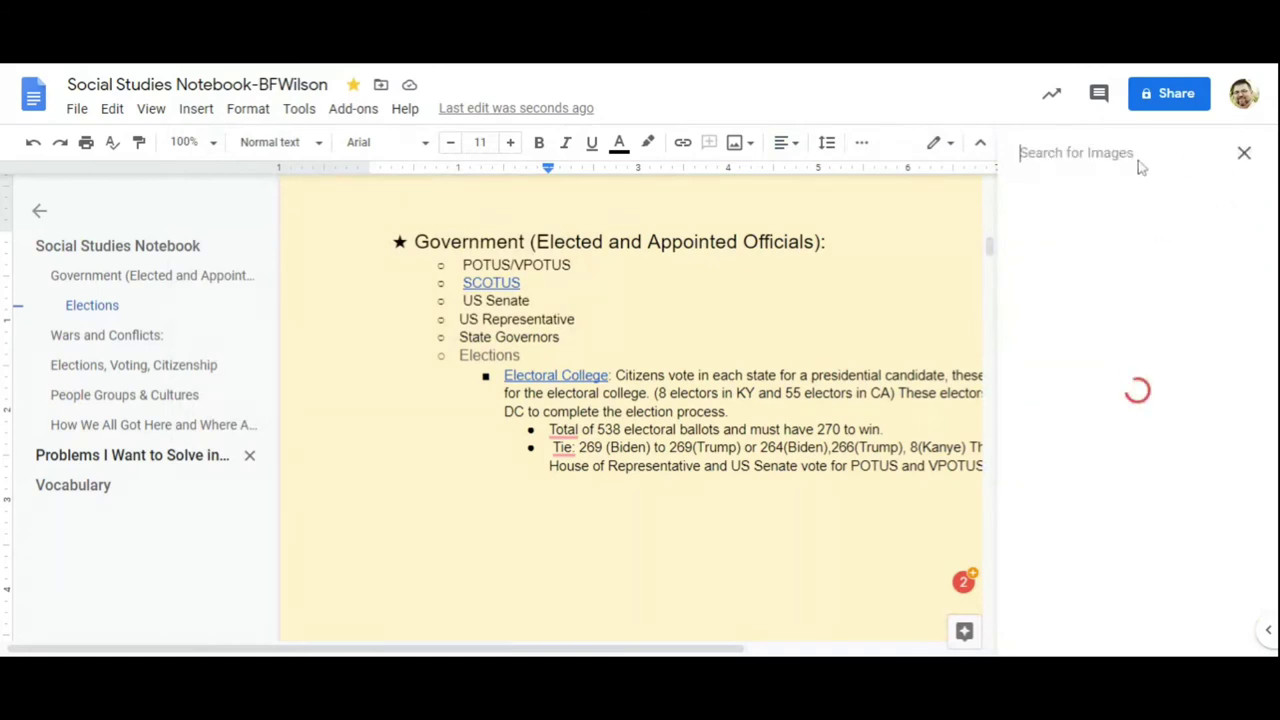
text(elec)
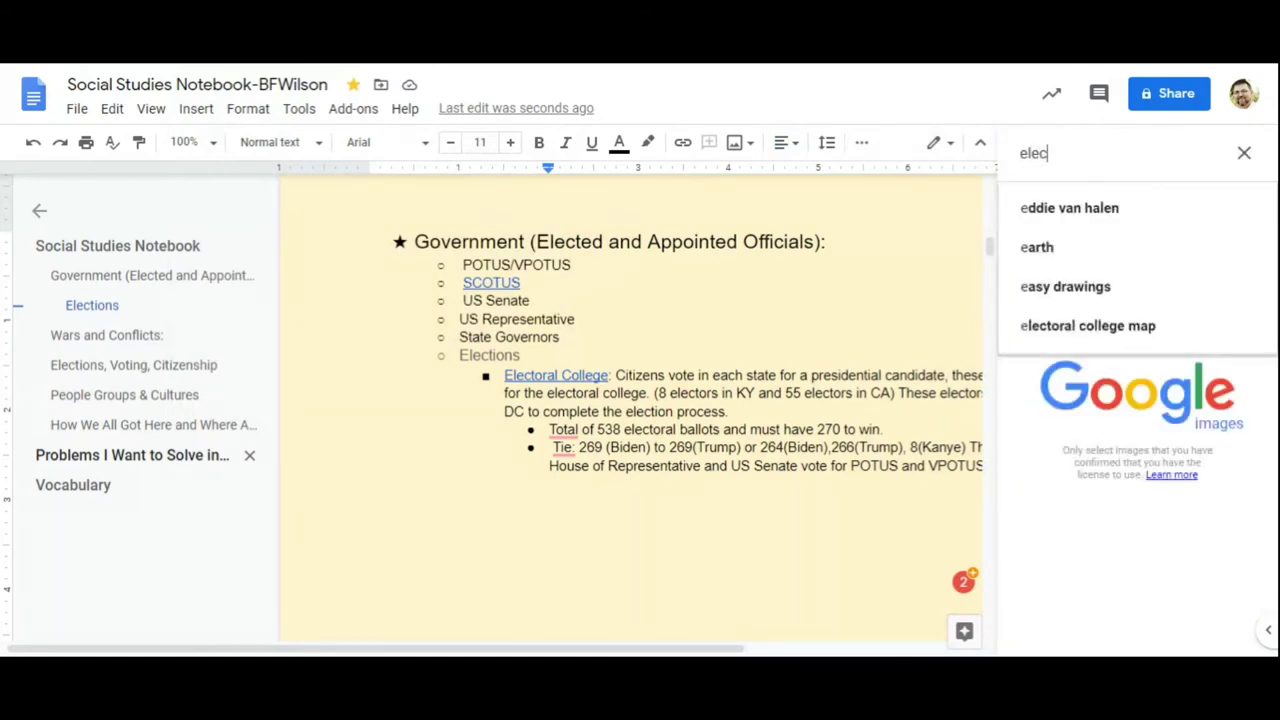
text(toral)
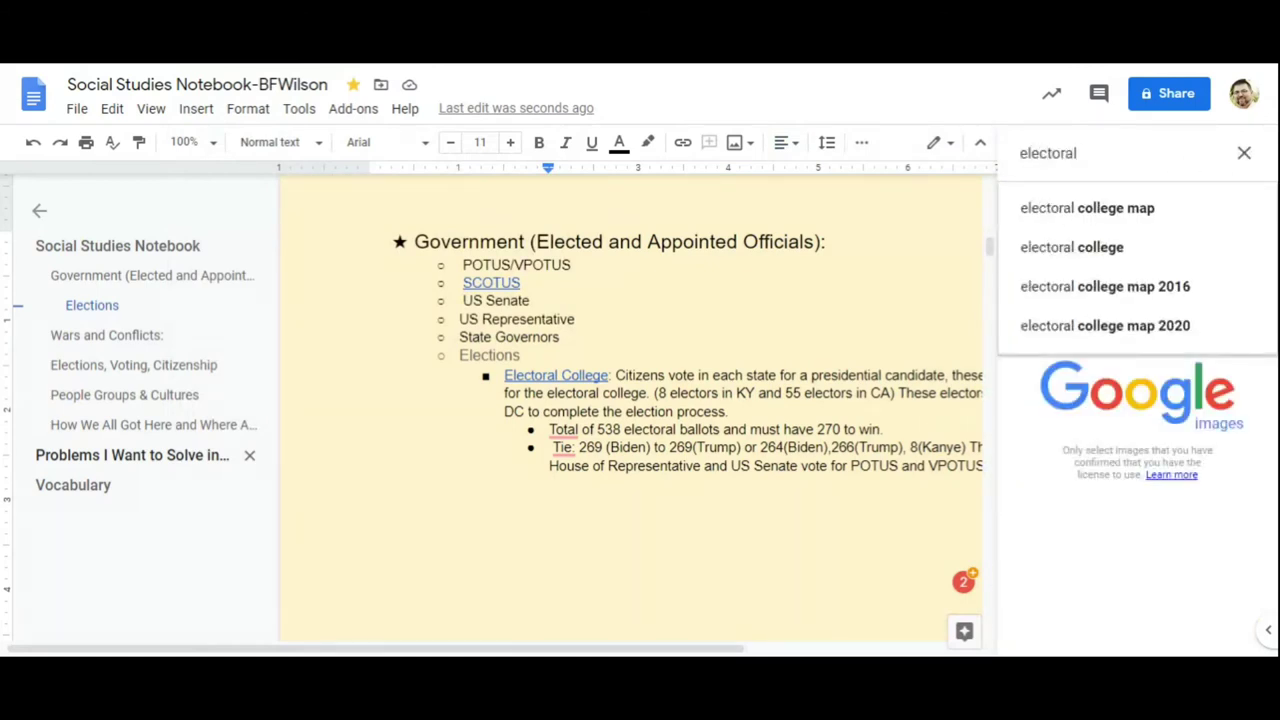
click(1087, 208)
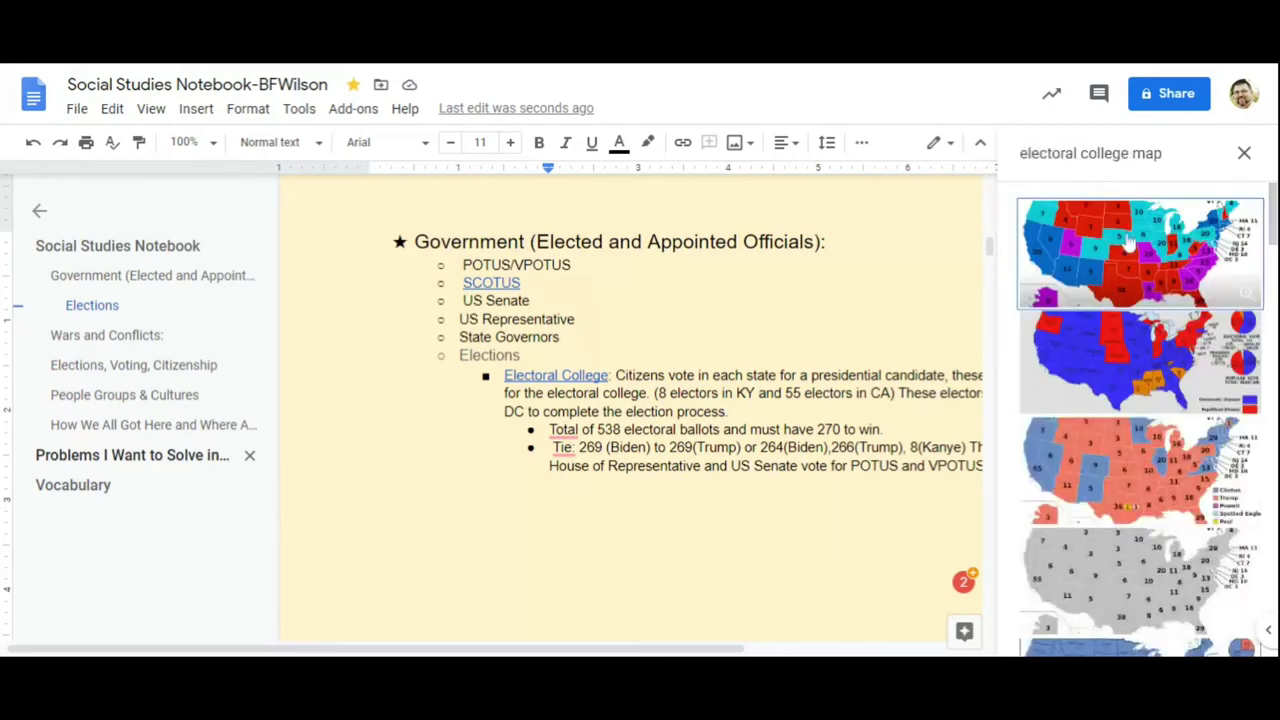
click(1274, 228)
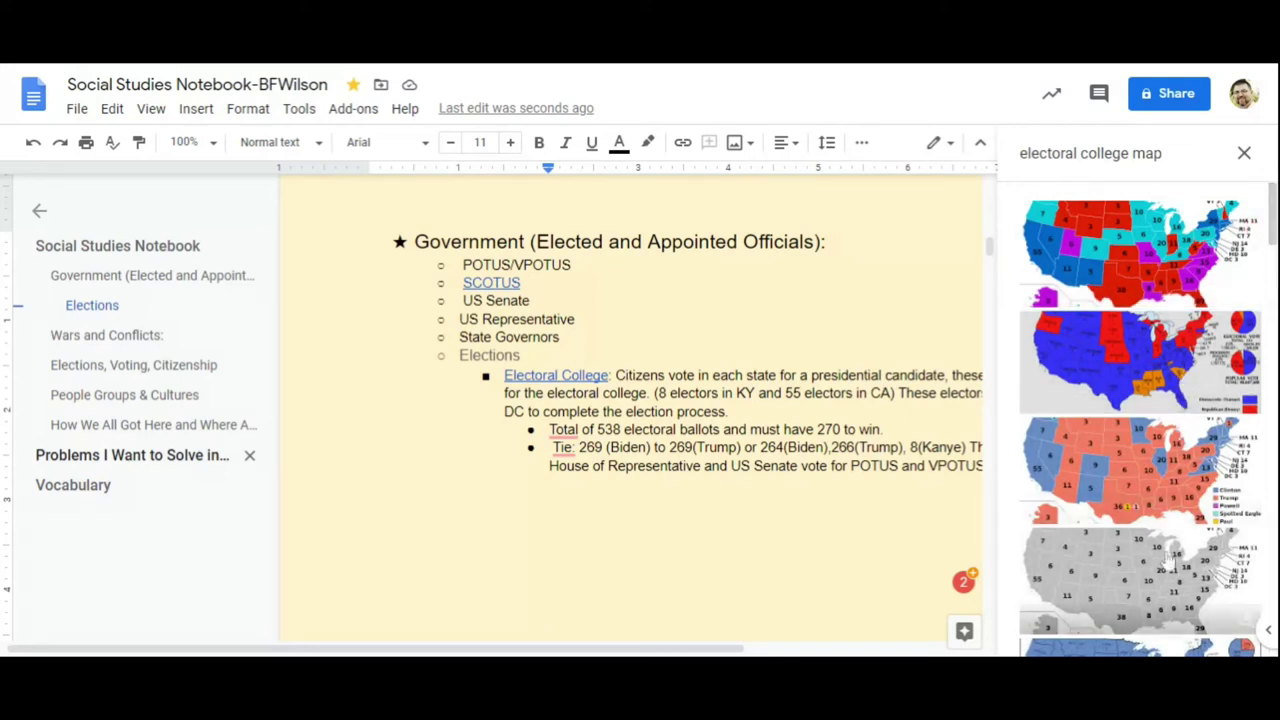
drag(1266, 234, 1266, 252)
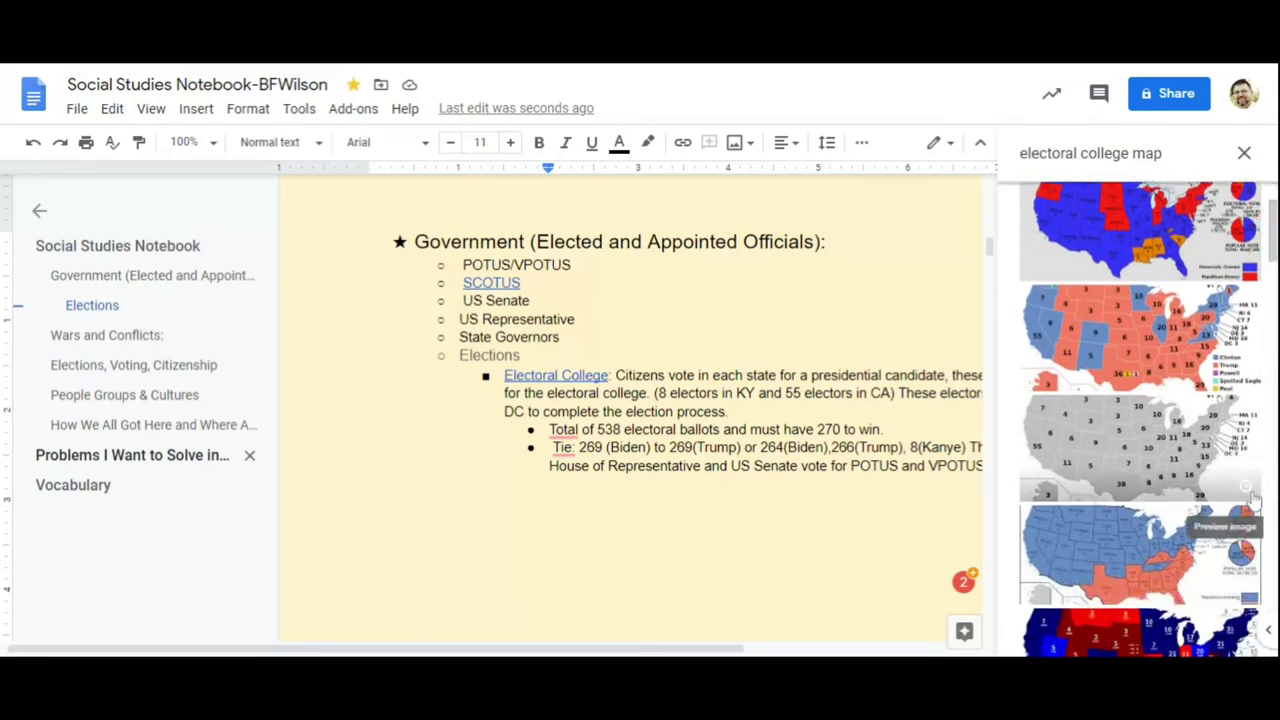
click(1250, 498)
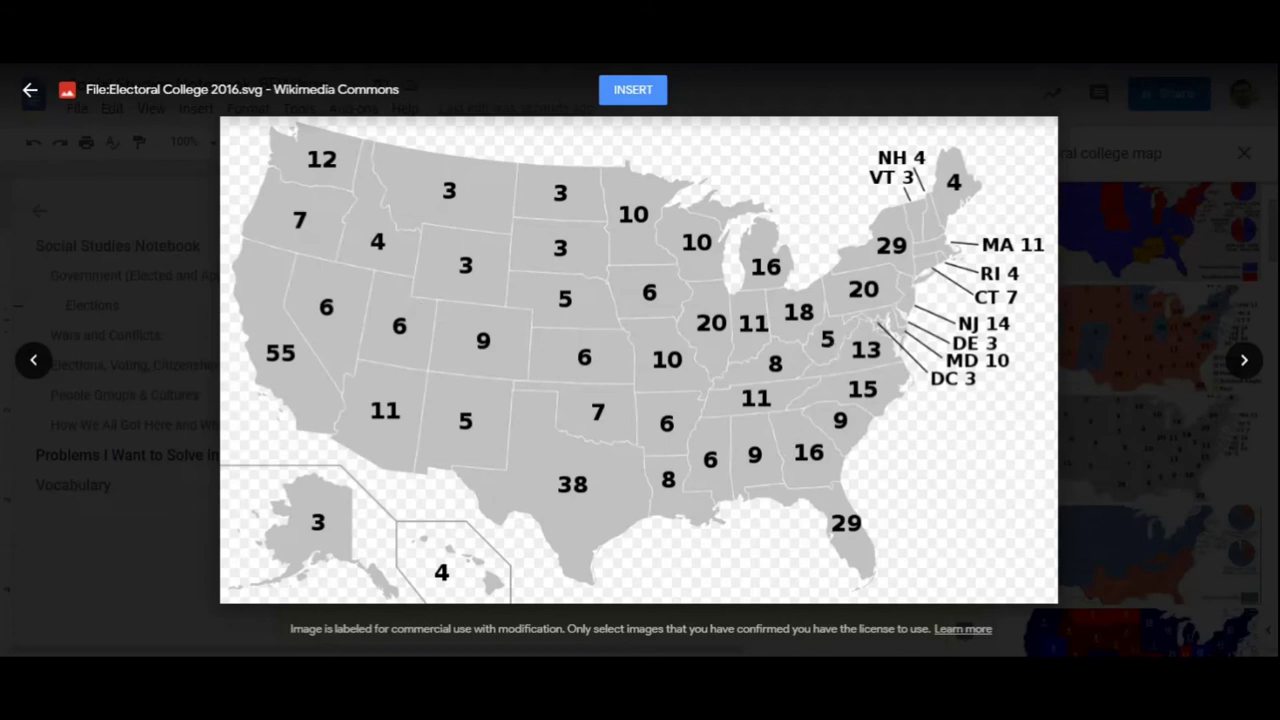
Insert the grey Electoral College map into the document and select it.
click(646, 100)
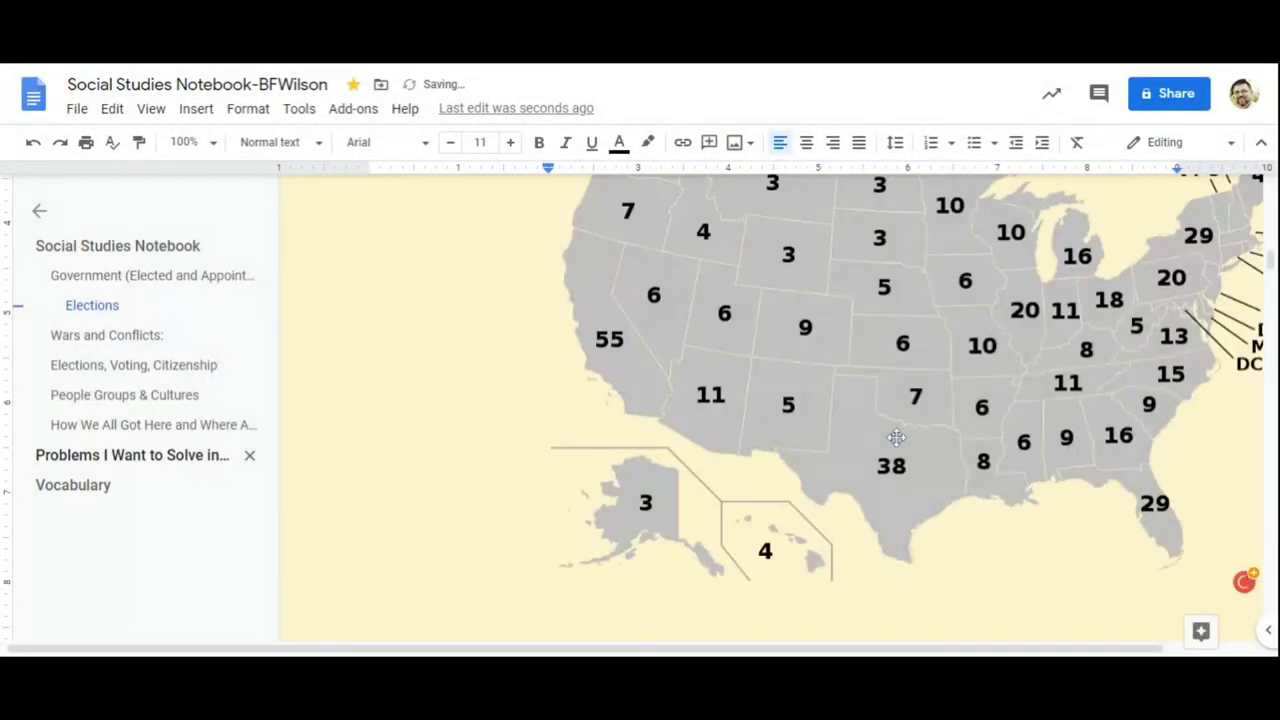
scroll(915, 447, up, 2)
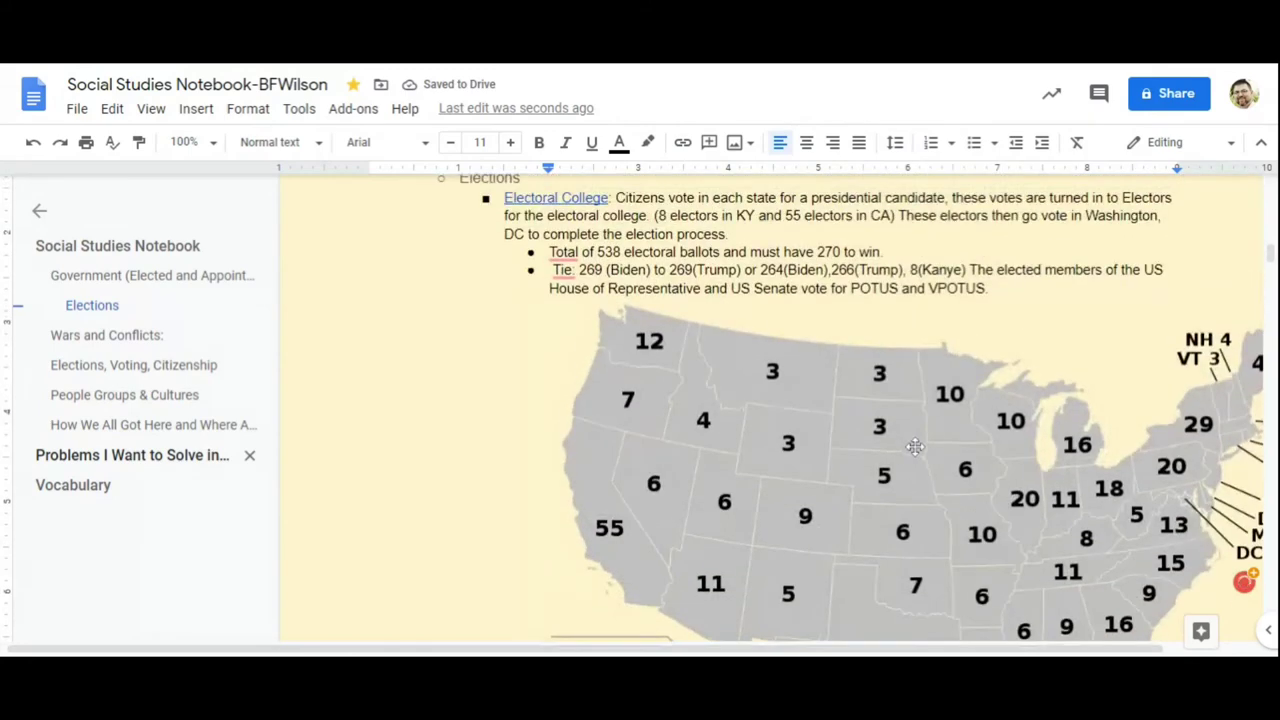
click(993, 445)
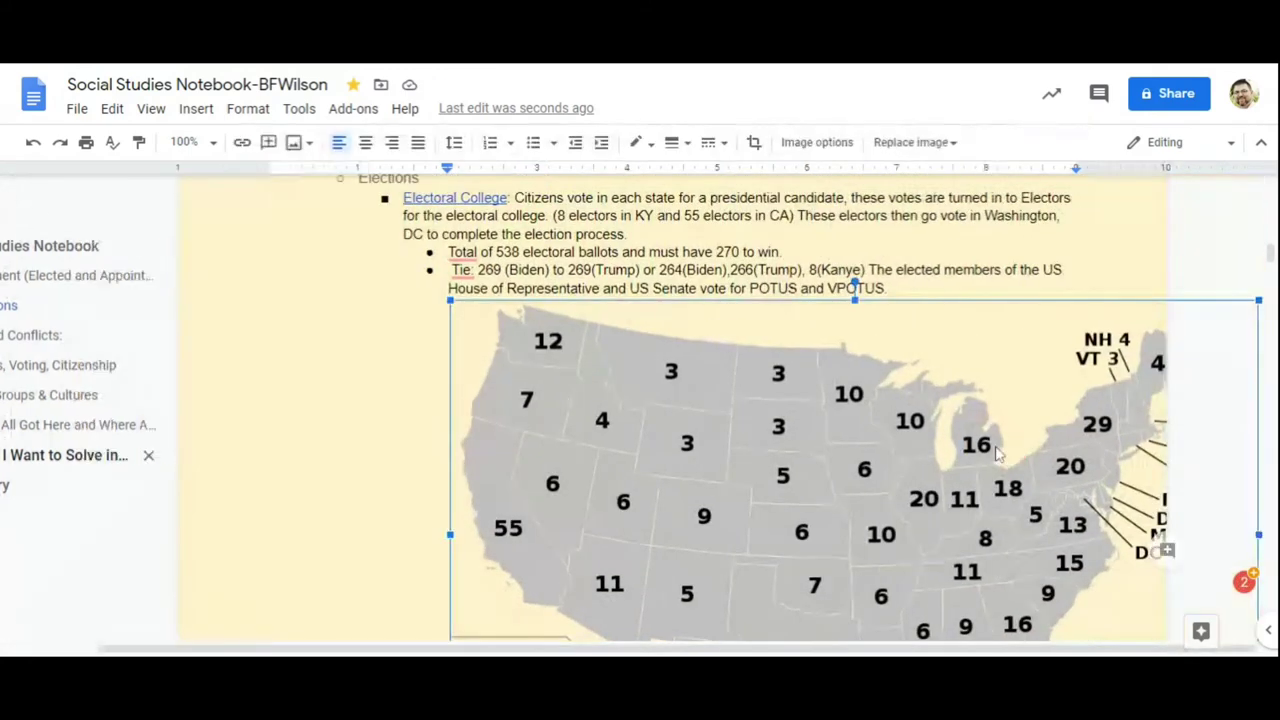
click(938, 456)
right_click(938, 456)
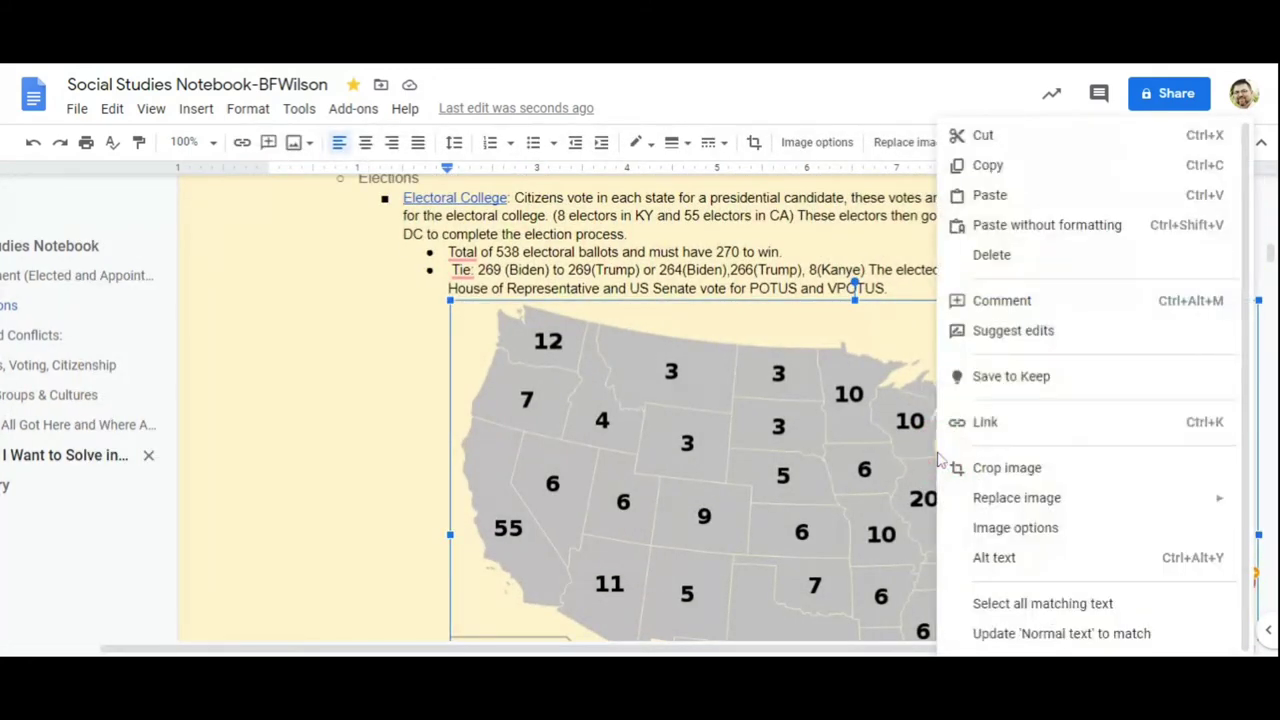
click(359, 407)
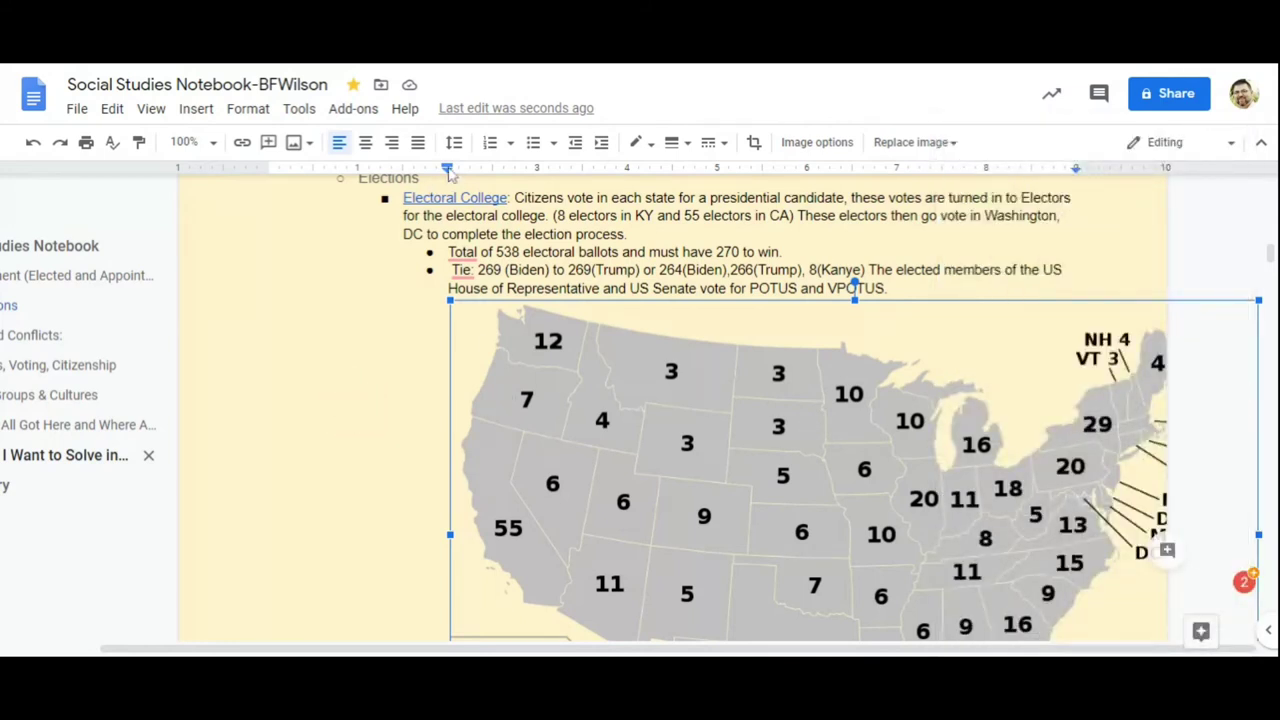
Adjust the map's left indent on the ruler, settling at about 0.94.
drag(448, 172, 266, 165)
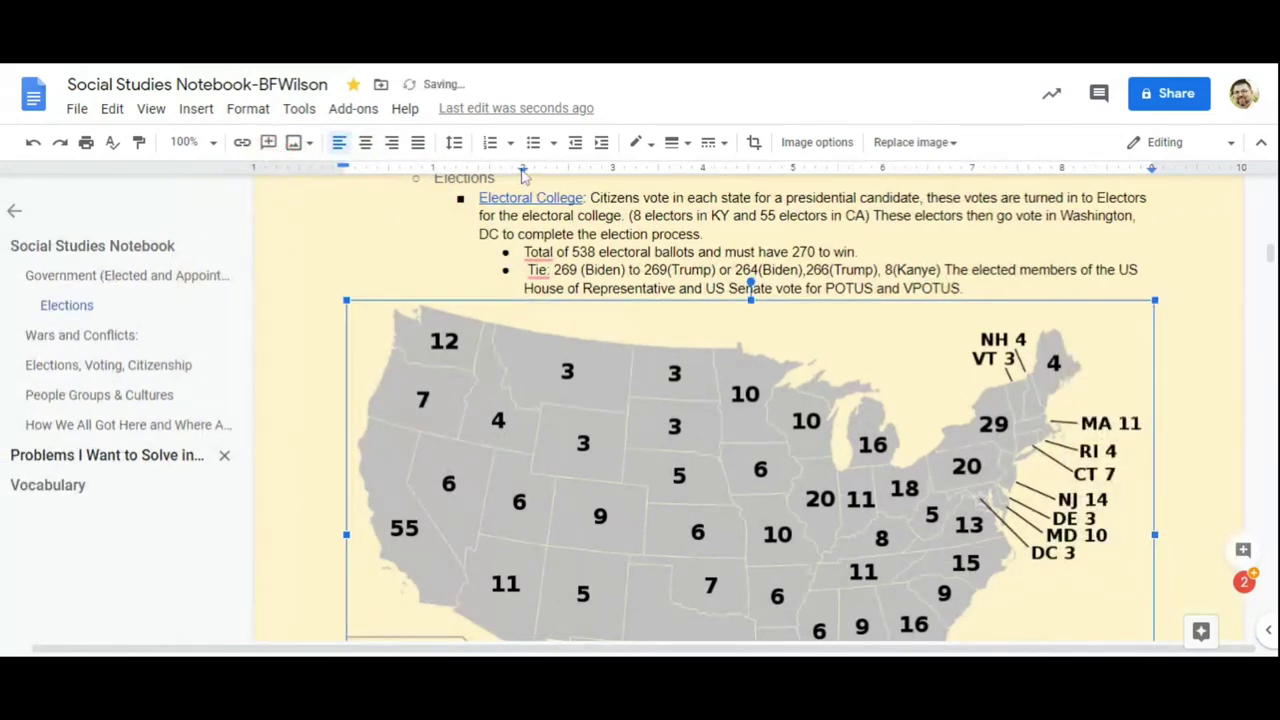
mouse_move(522, 172)
mouse_down()
mouse_move(254, 165)
mouse_move(430, 172)
mouse_up()
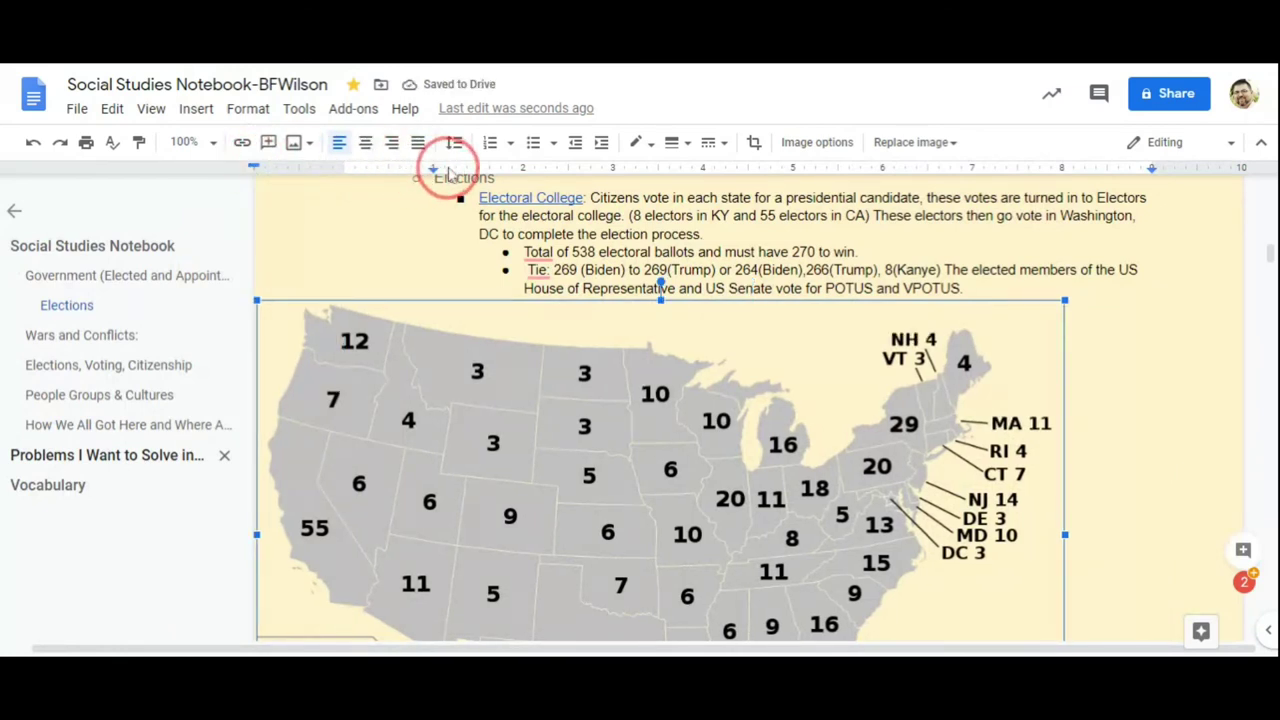
click(433, 168)
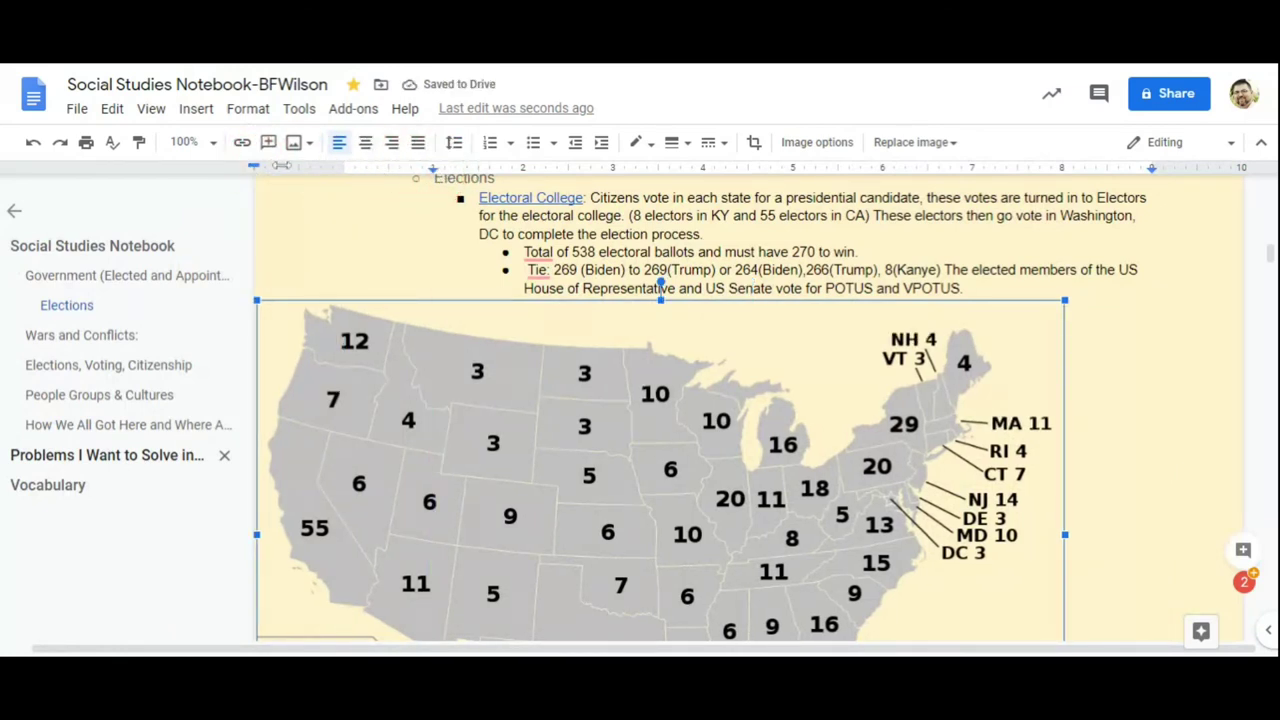
click(257, 167)
mouse_move(259, 172)
mouse_down()
mouse_move(437, 176)
mouse_move(343, 180)
mouse_up()
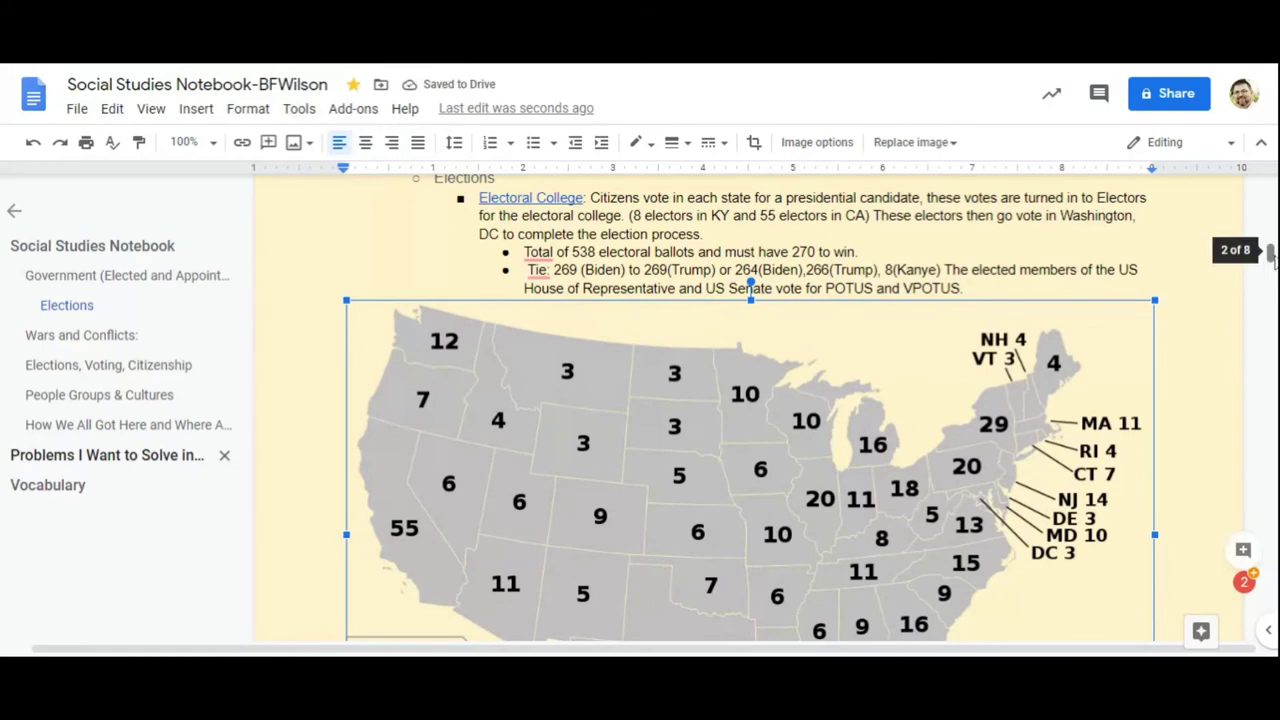
Shrink the map to about half the page width and deselect it.
drag(1270, 254, 1268, 262)
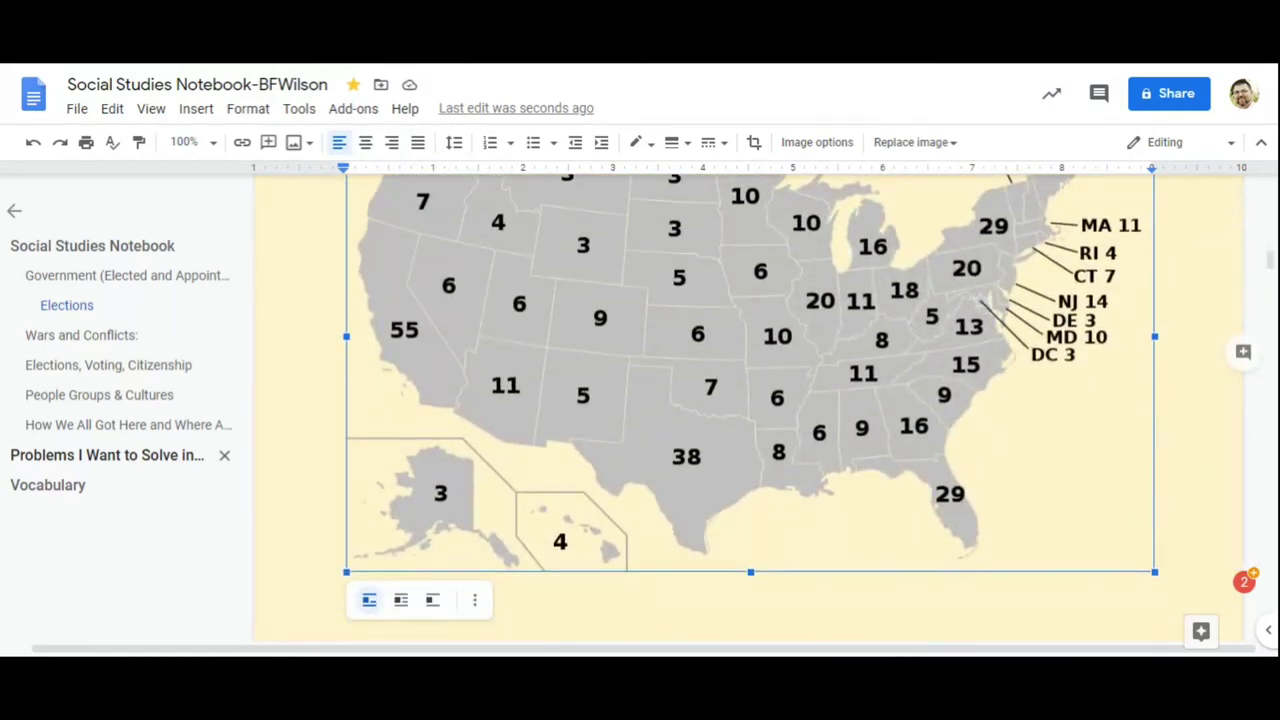
drag(1155, 572, 755, 285)
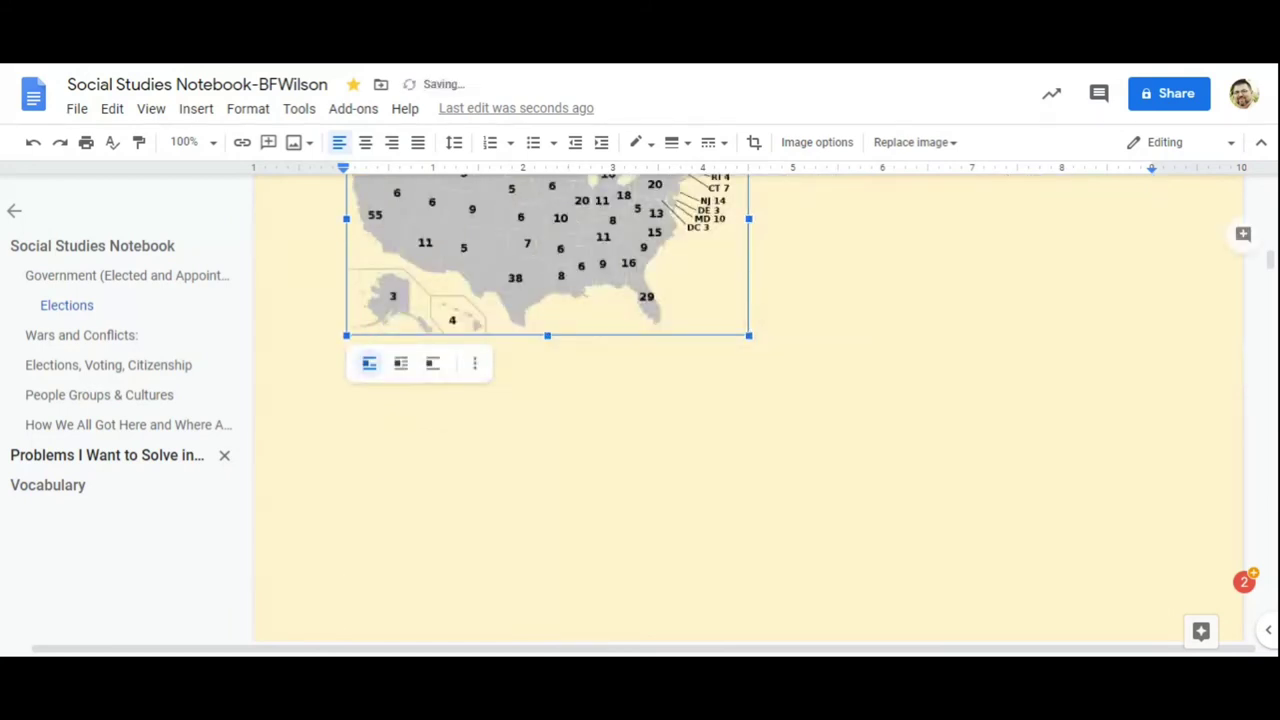
click(483, 371)
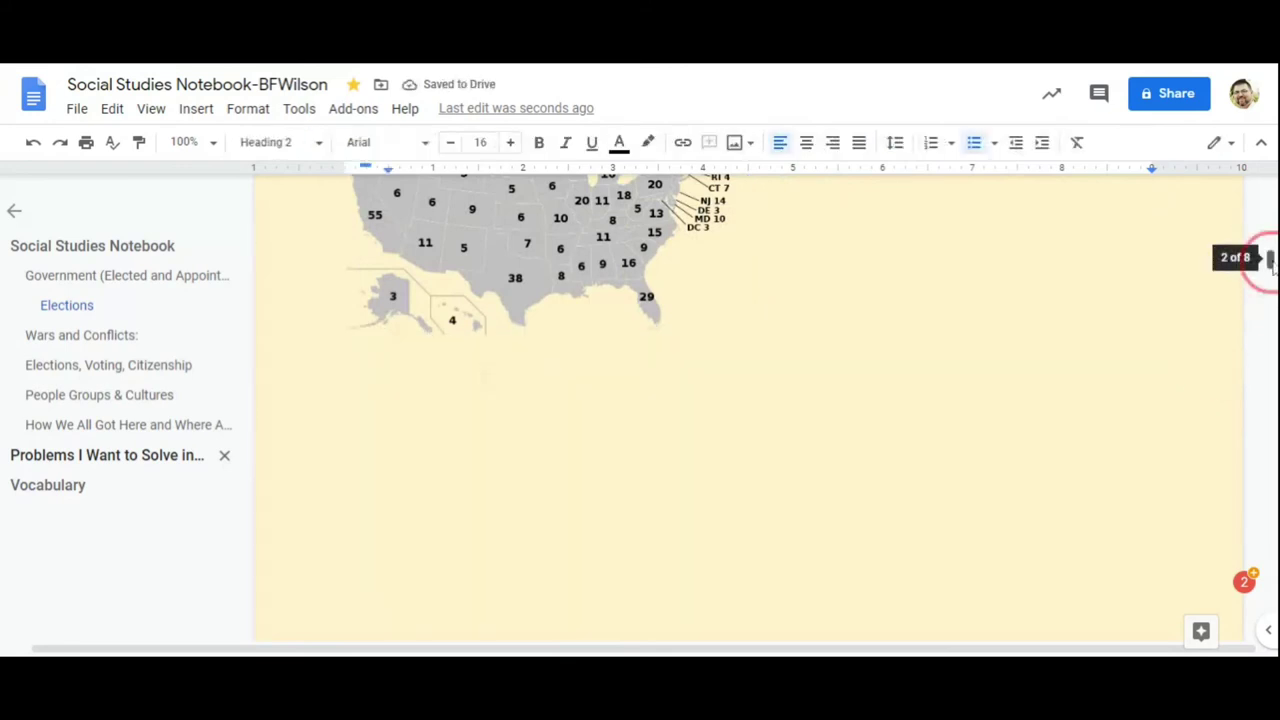
drag(1262, 270, 1271, 250)
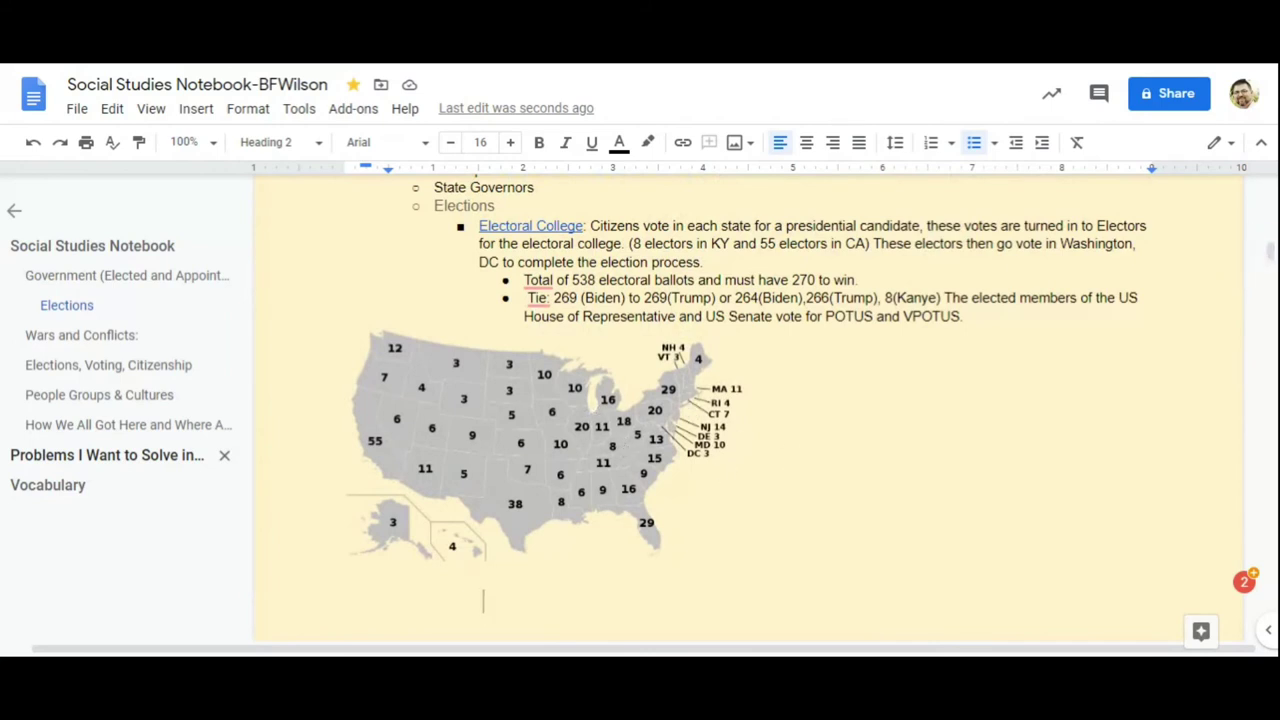
Insert a 2 x 1 table right after the map.
click(961, 385)
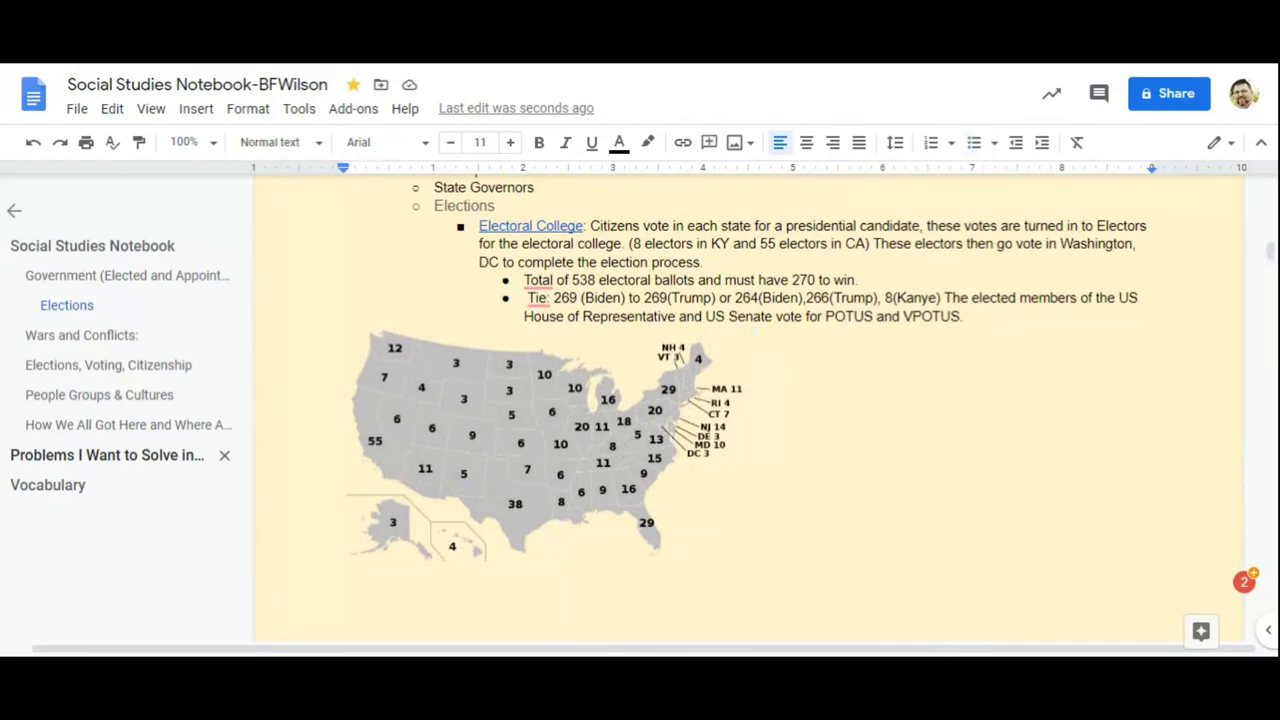
click(205, 110)
mouse_move(278, 176)
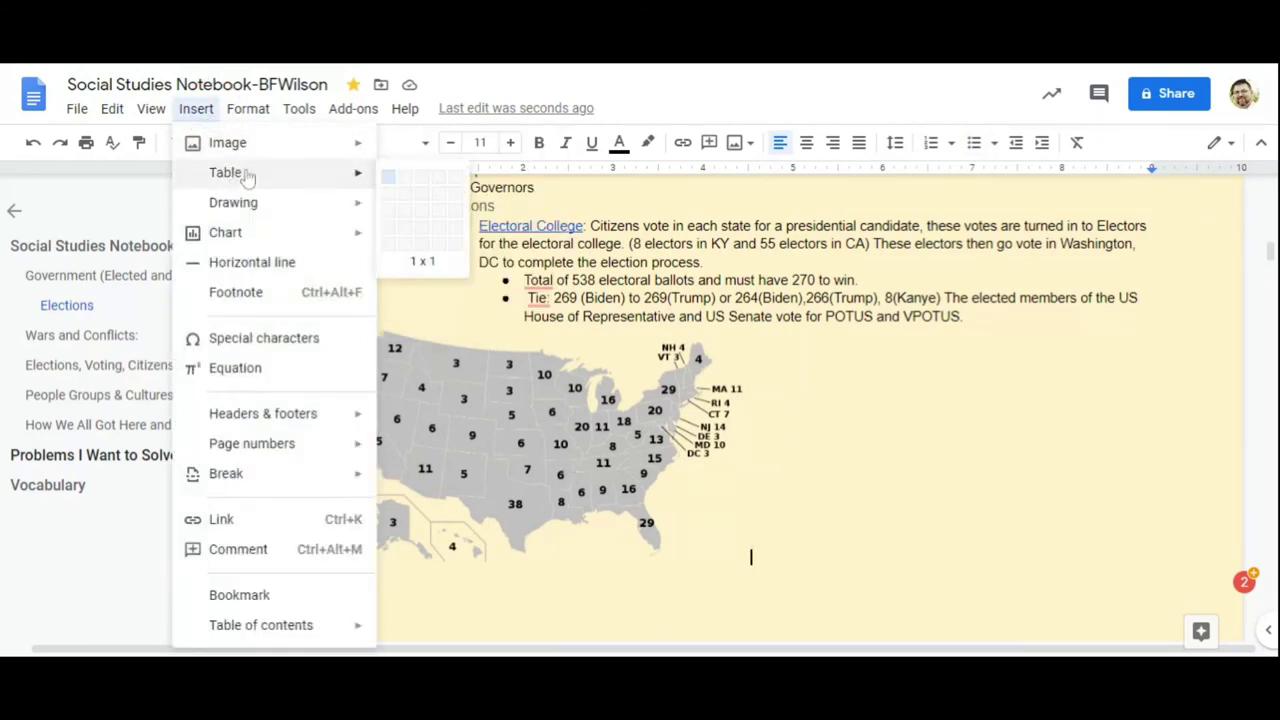
click(405, 183)
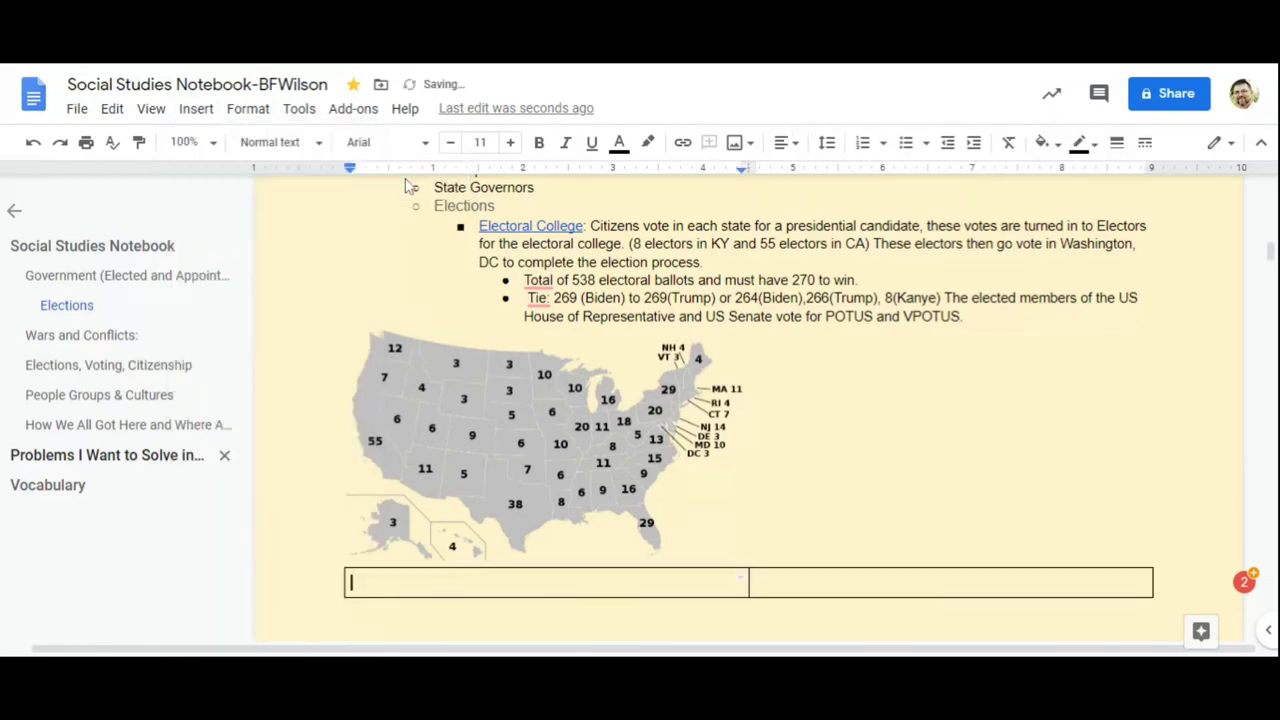
Drag the map into the table's left cell, leaving the right cell empty.
click(530, 422)
drag(527, 492, 531, 591)
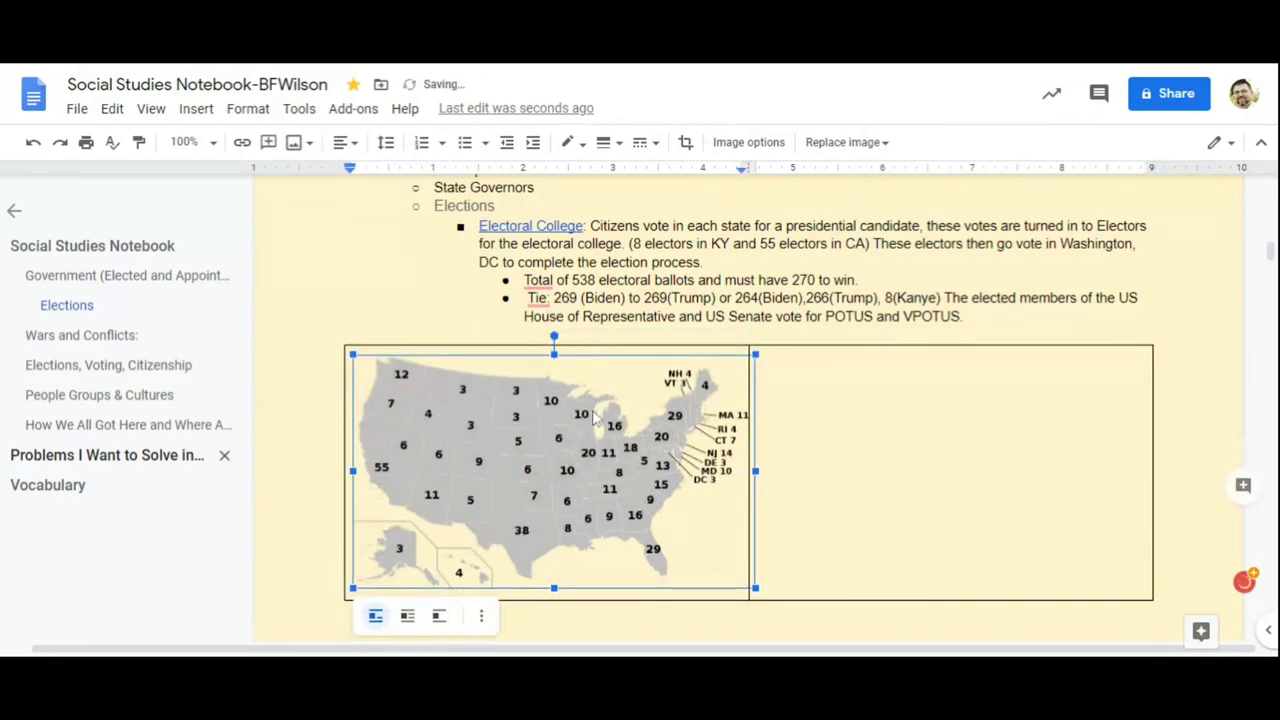
click(883, 425)
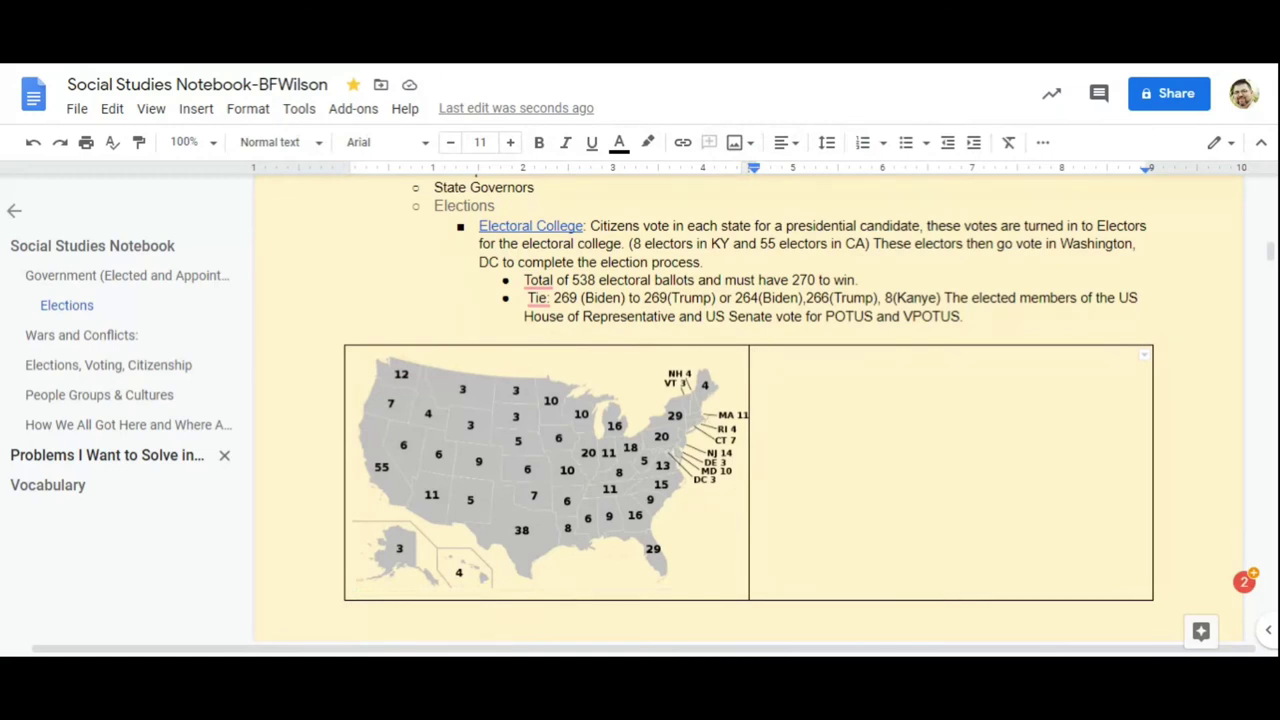
Type the caption 'Electoral College map as of the 2016-2020 election cycles' in the right cell.
text(Ele)
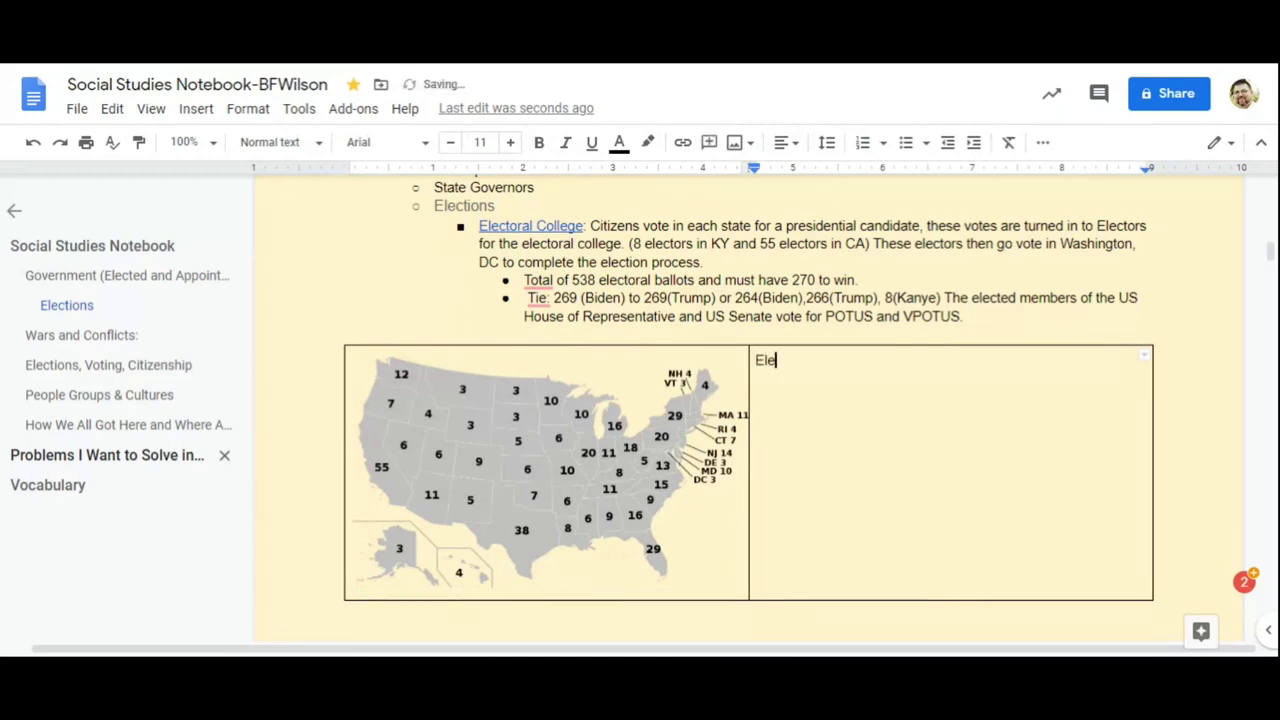
text(ctoral College map as )
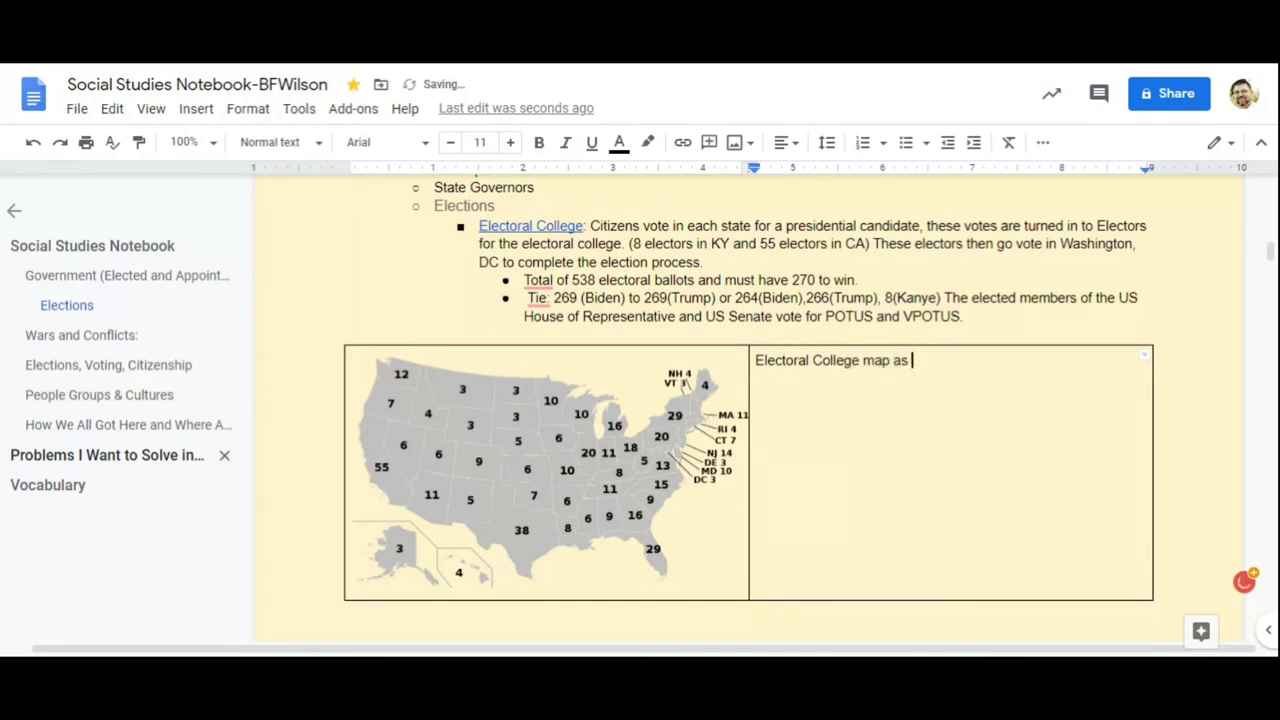
text(of the 2016)
key(BackSpace)
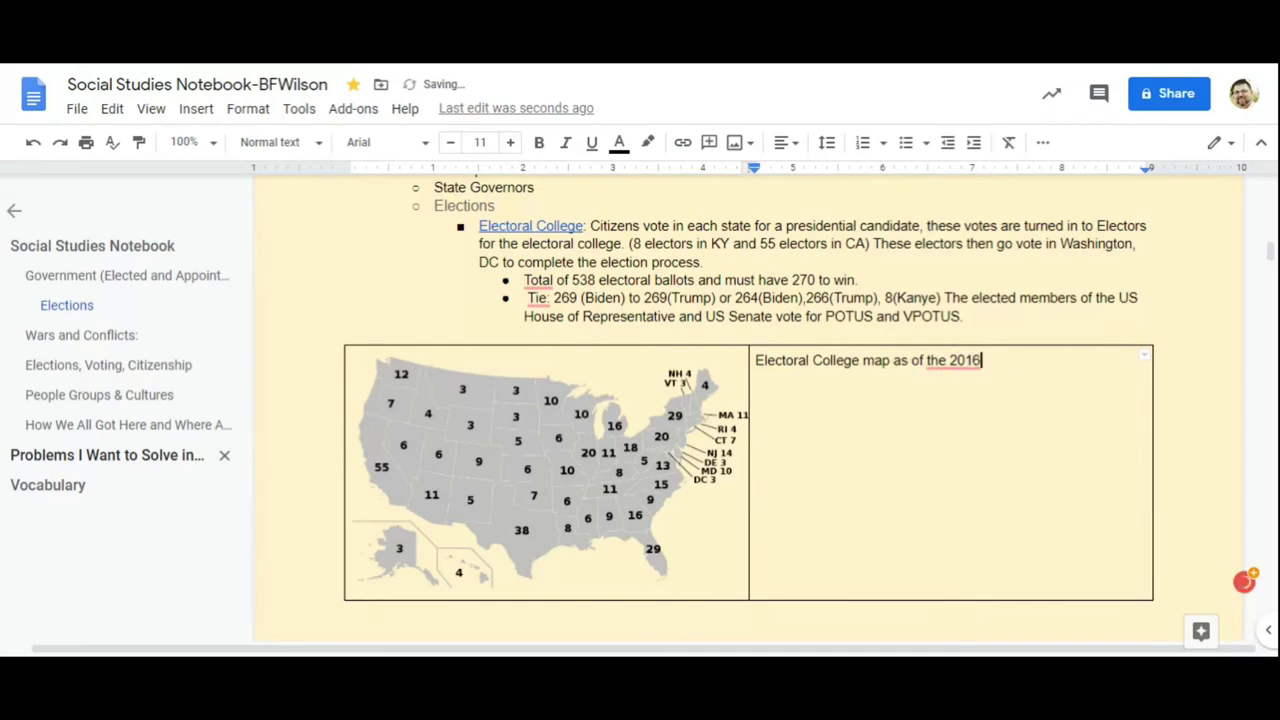
text(-2020 ele)
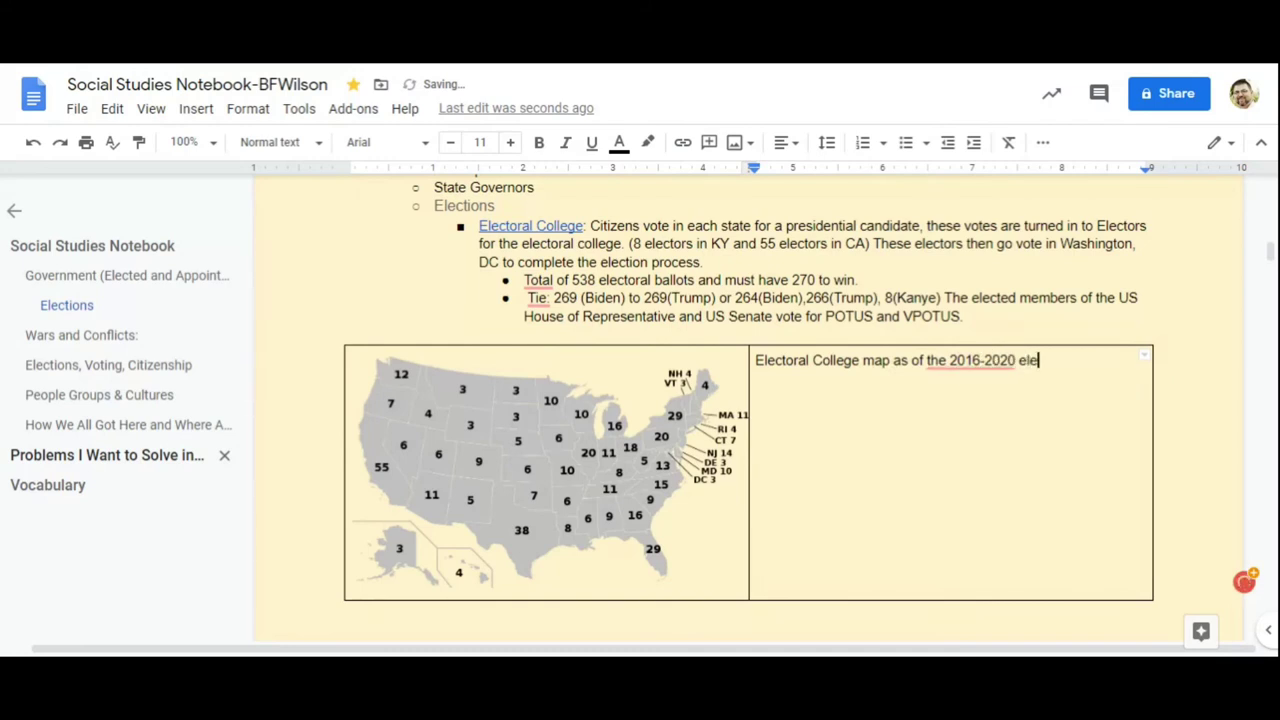
text(ction cycl)
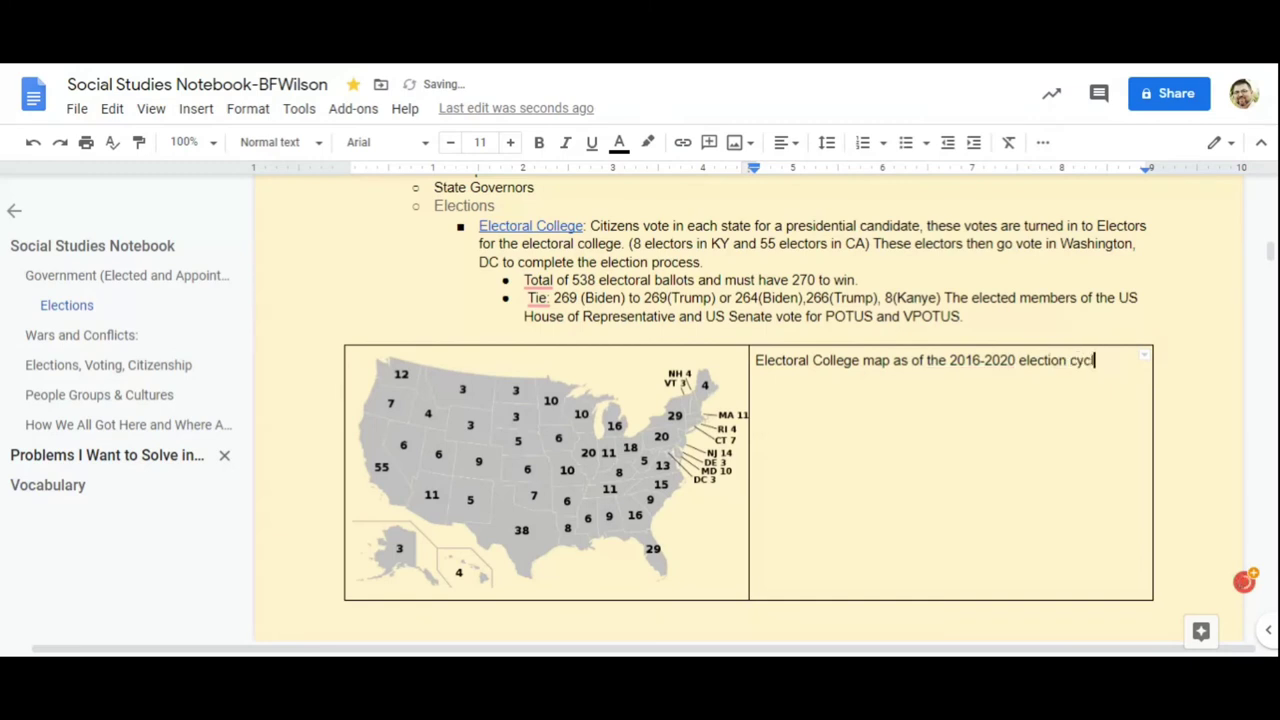
text(es.)
Open the Insert > Table options and close them without inserting anything.
key(Up)
click(196, 108)
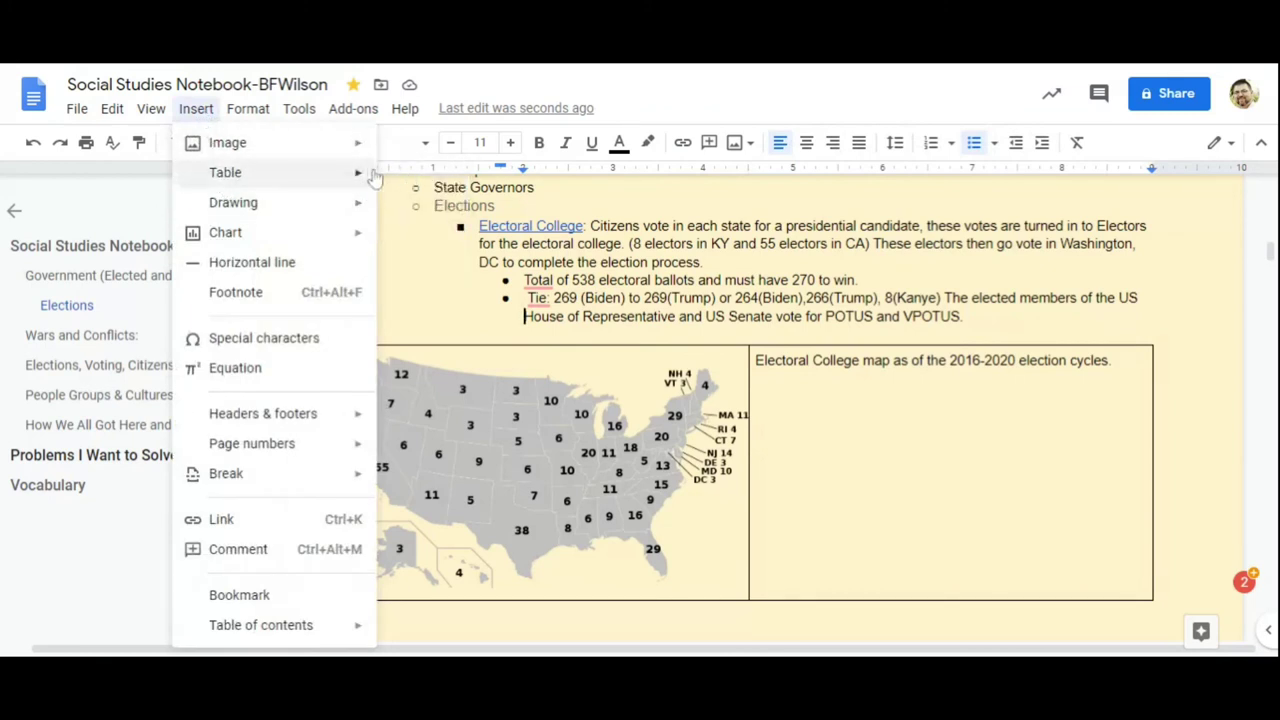
mouse_move(362, 176)
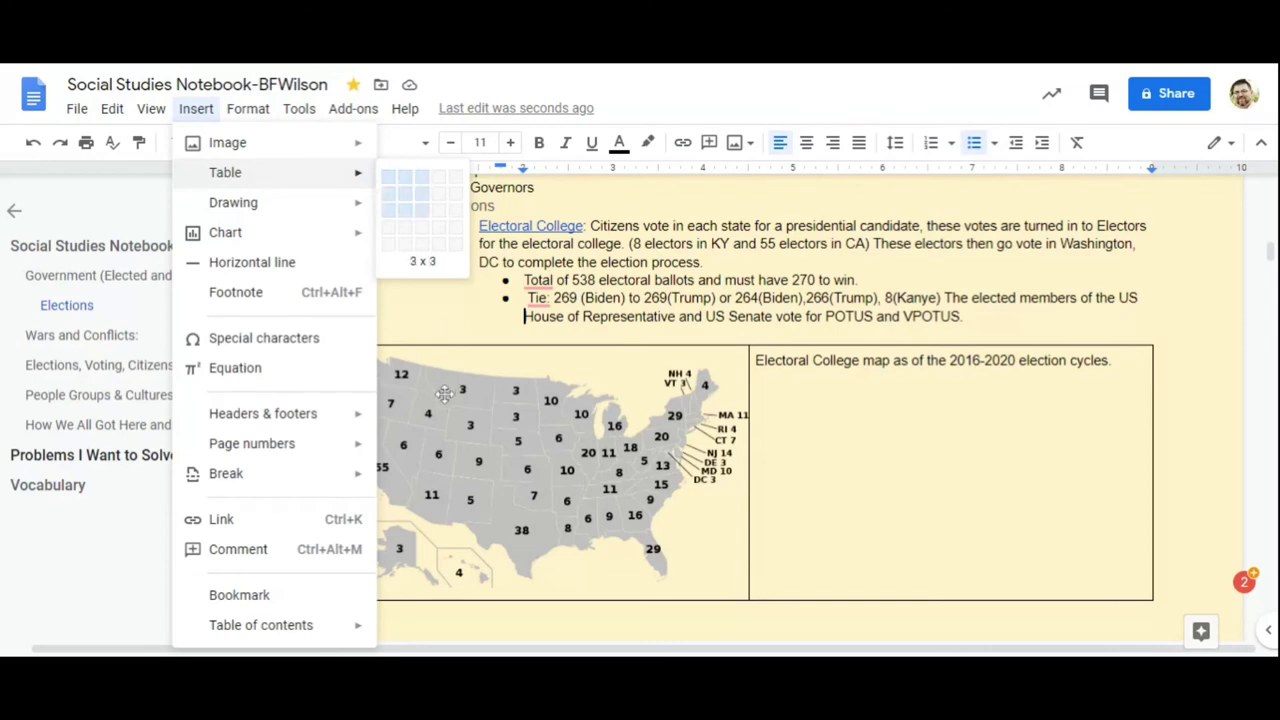
key(Escape)
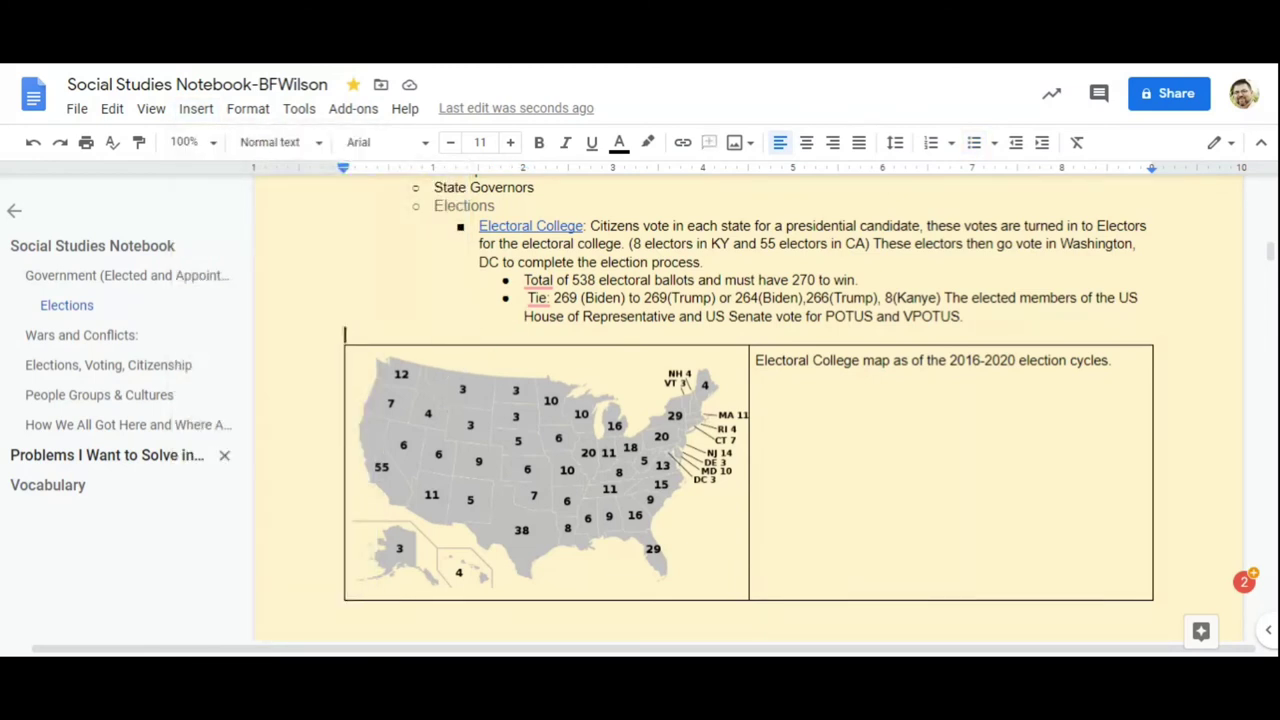
click(964, 360)
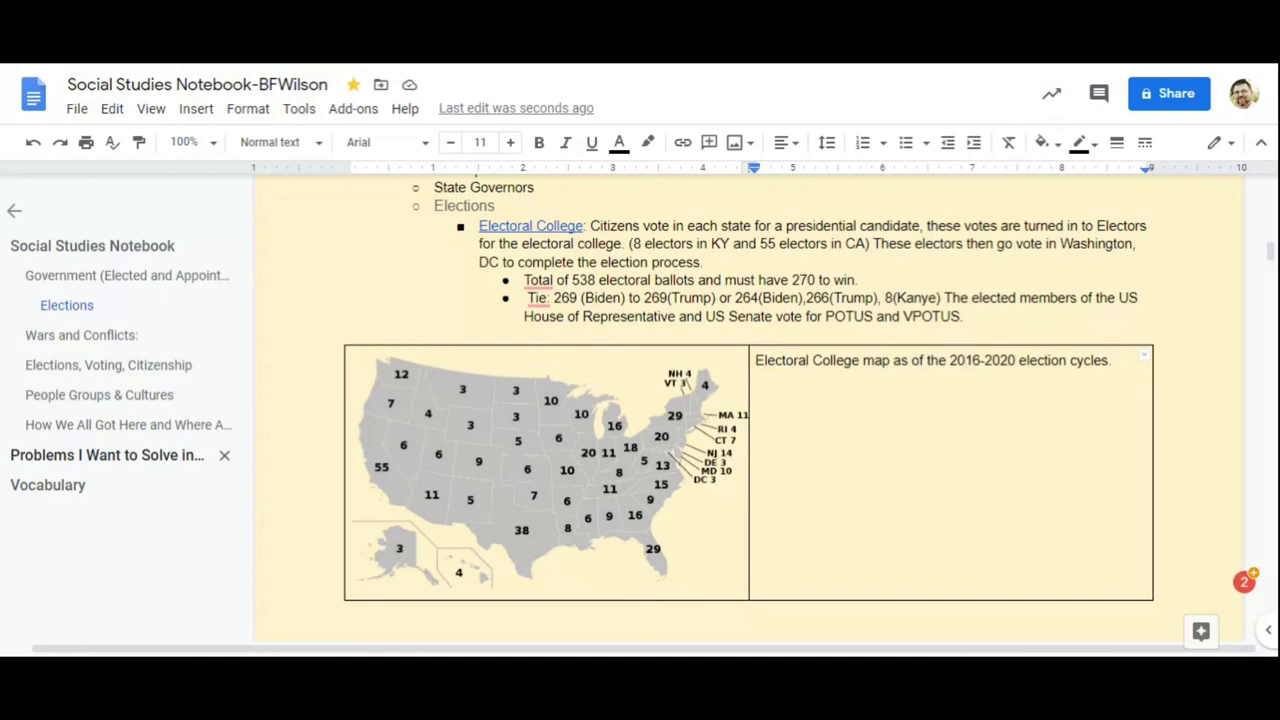
Drag the Total and Tie bullet lines into the caption cell.
drag(962, 316, 514, 287)
click(603, 281)
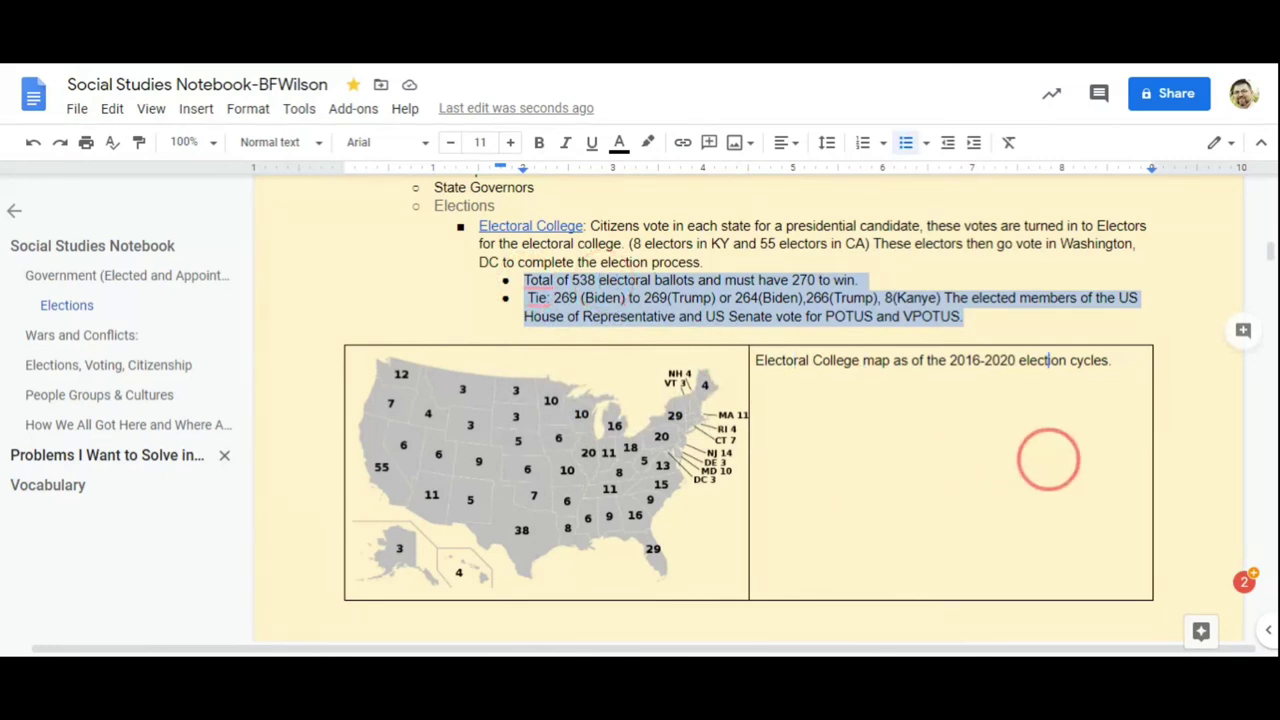
drag(1141, 444, 1140, 443)
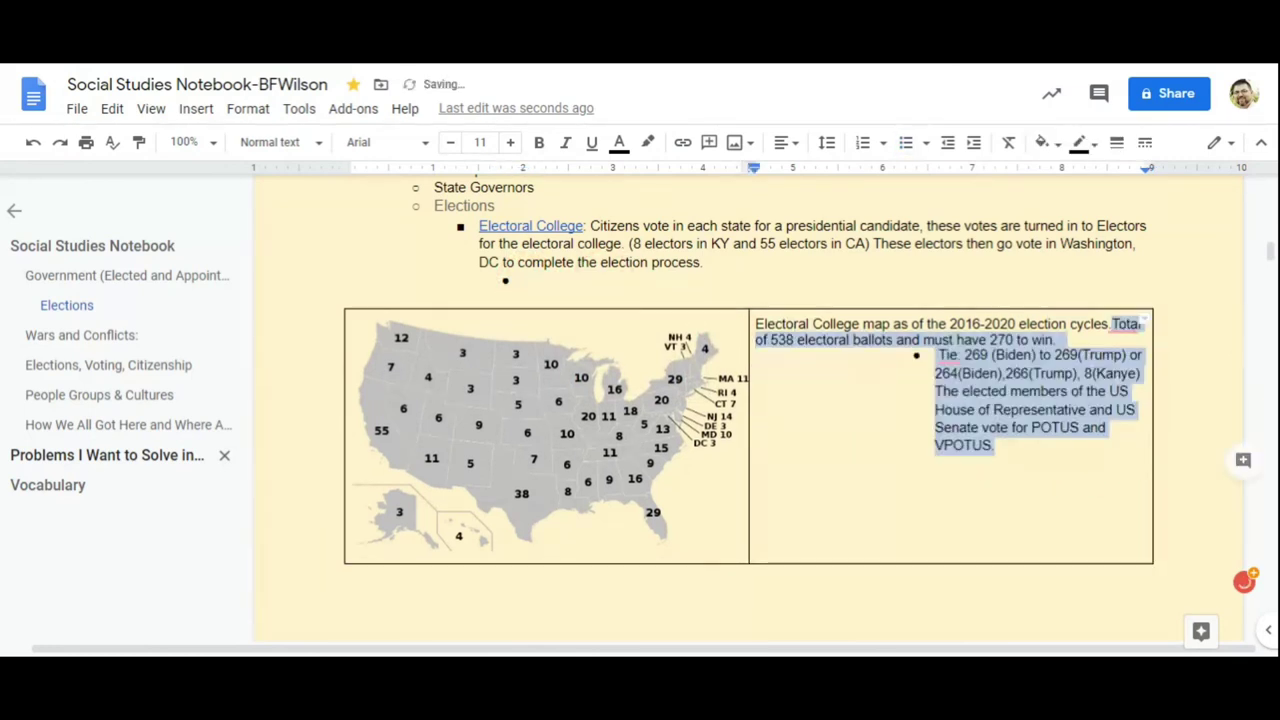
Put the Total of 538 note on its own line and remove the Tie bullet and indent, adding a blank line.
click(1111, 326)
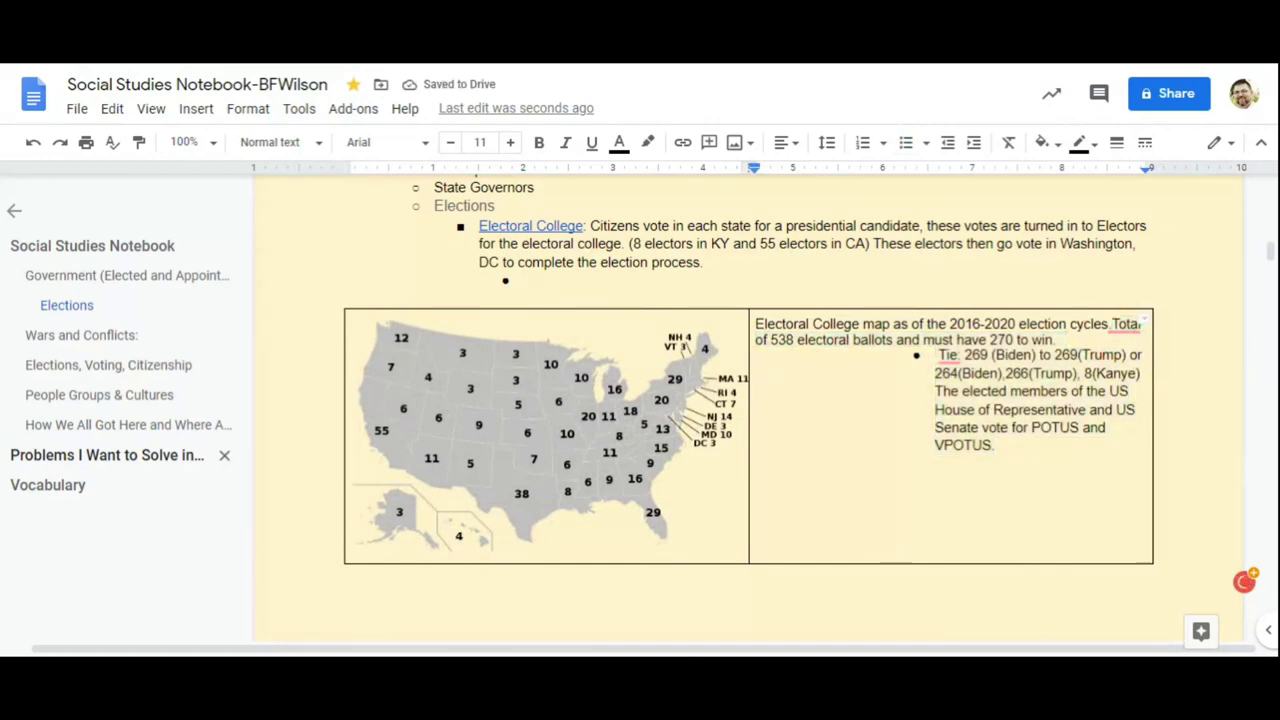
key(Return)
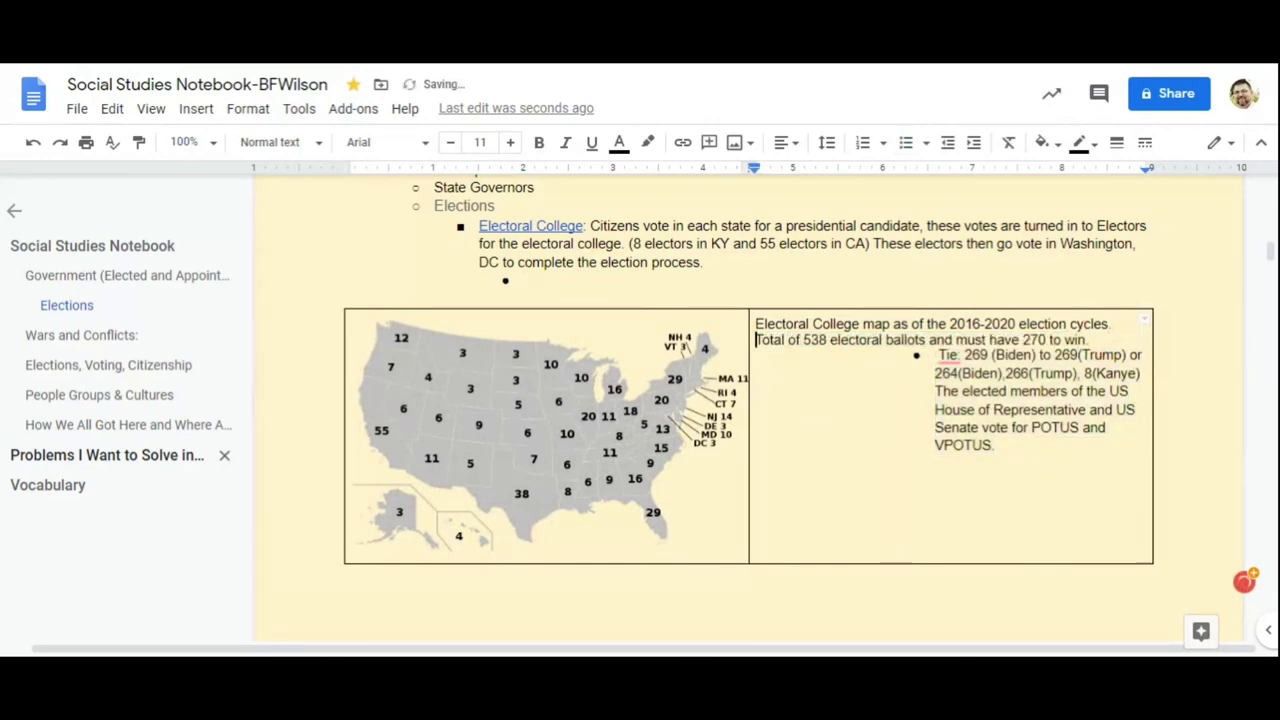
click(940, 356)
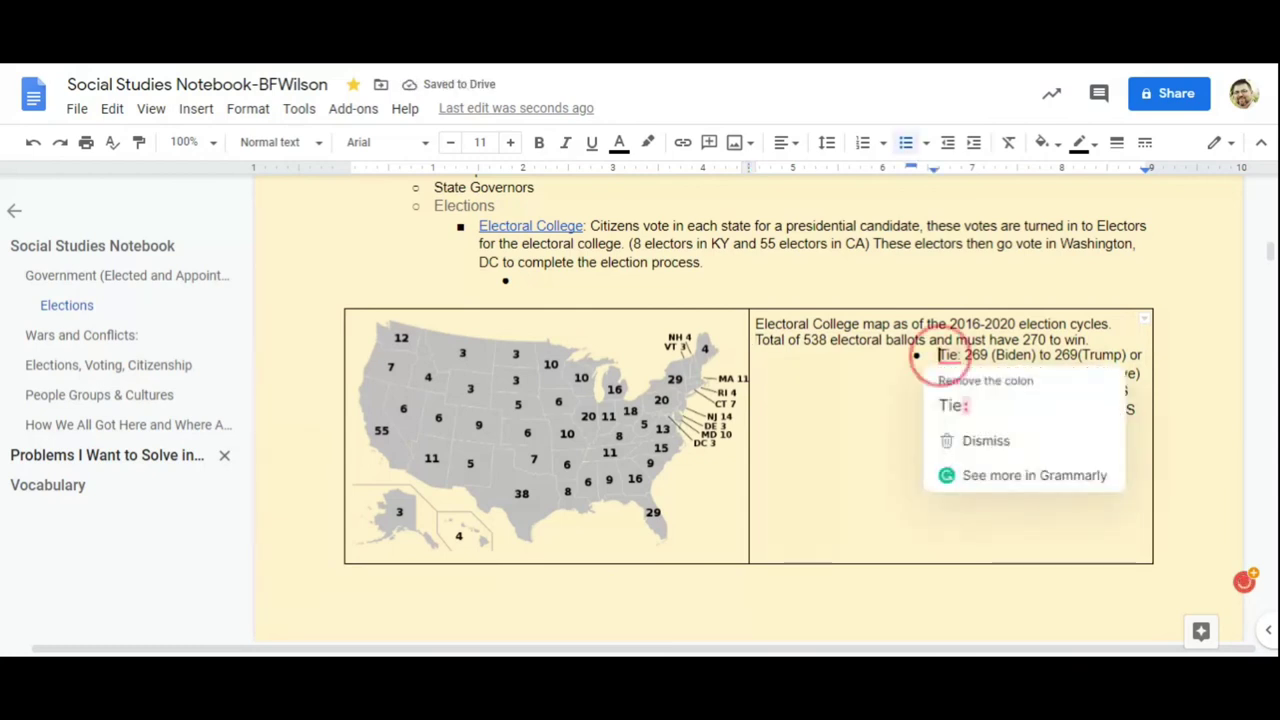
key(BackSpace)
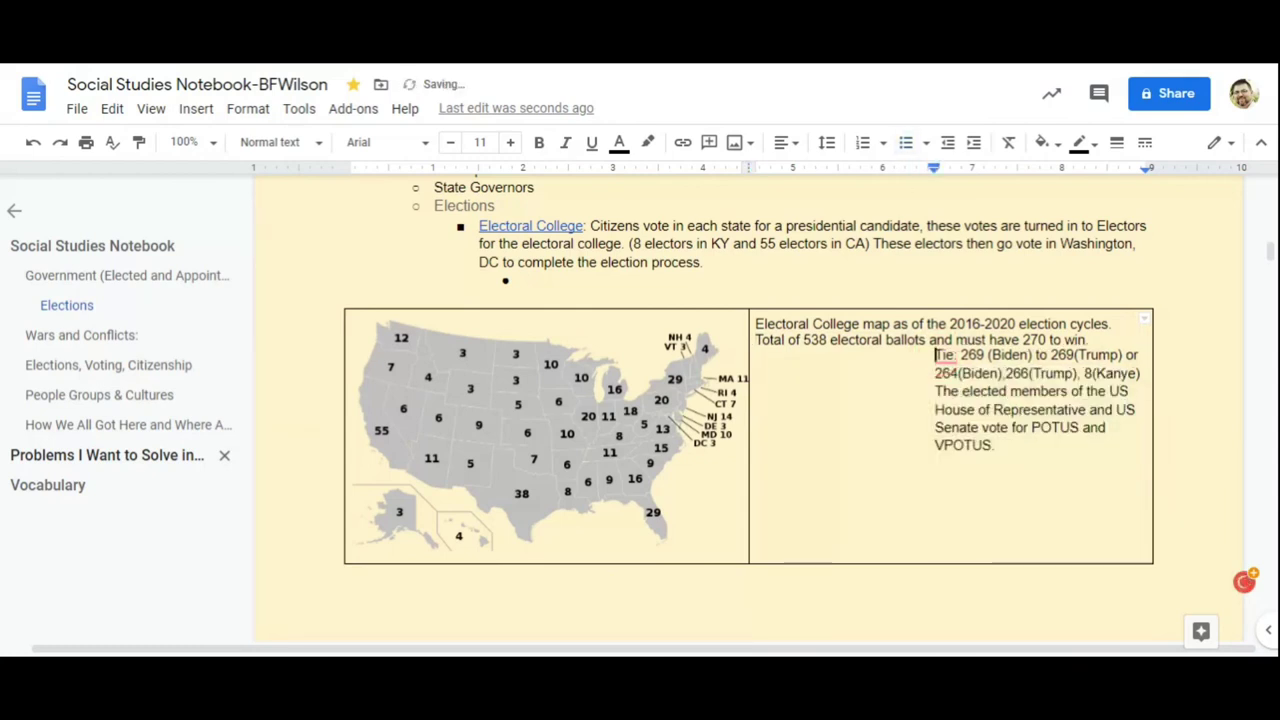
key(BackSpace)
key(Return)
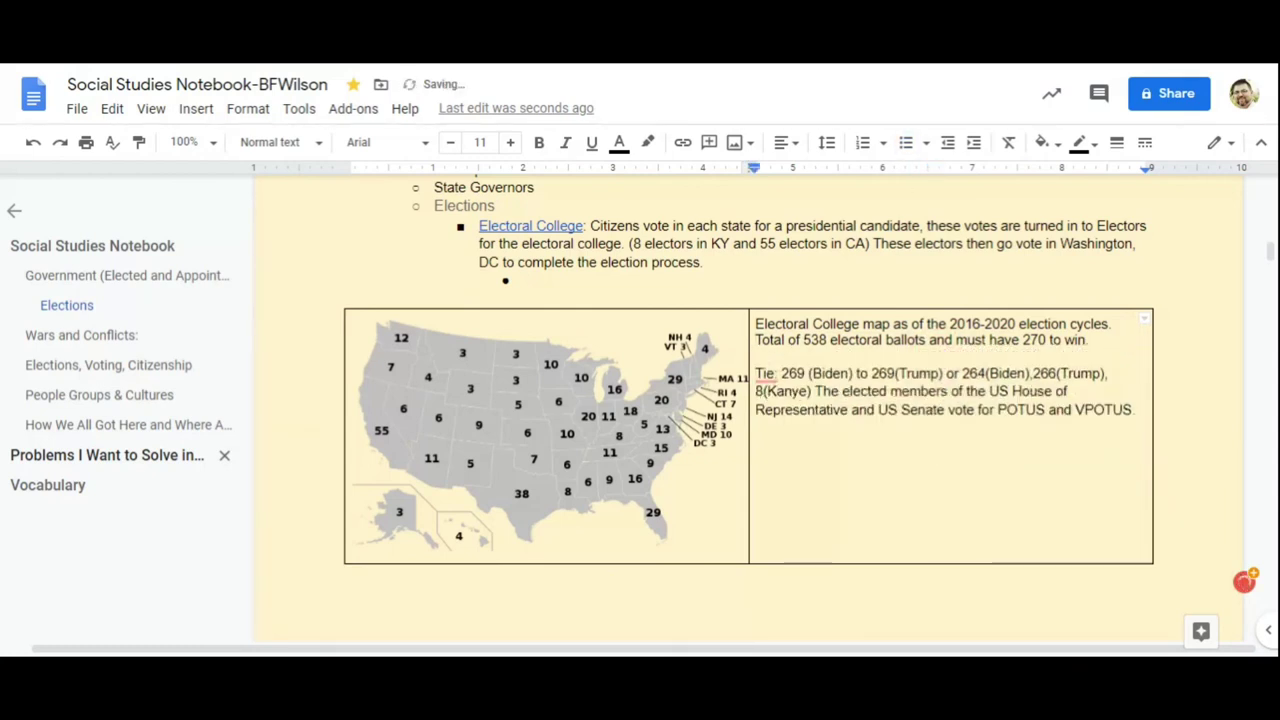
click(951, 410)
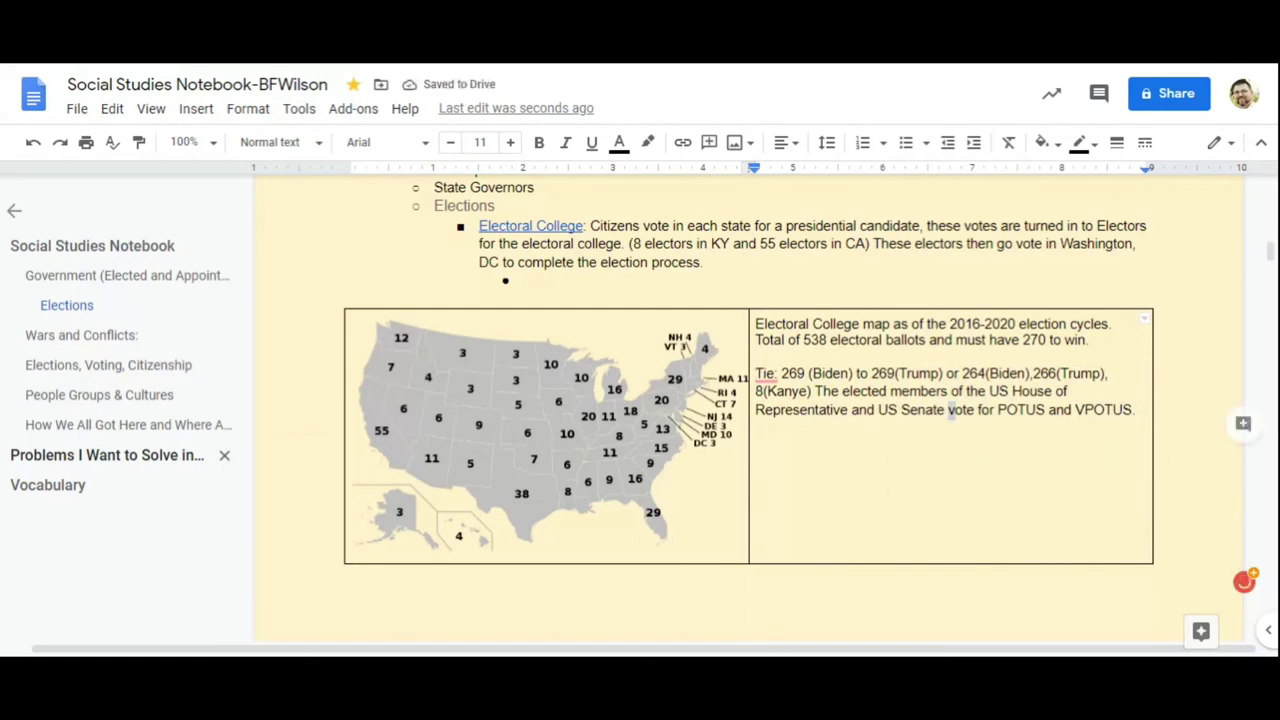